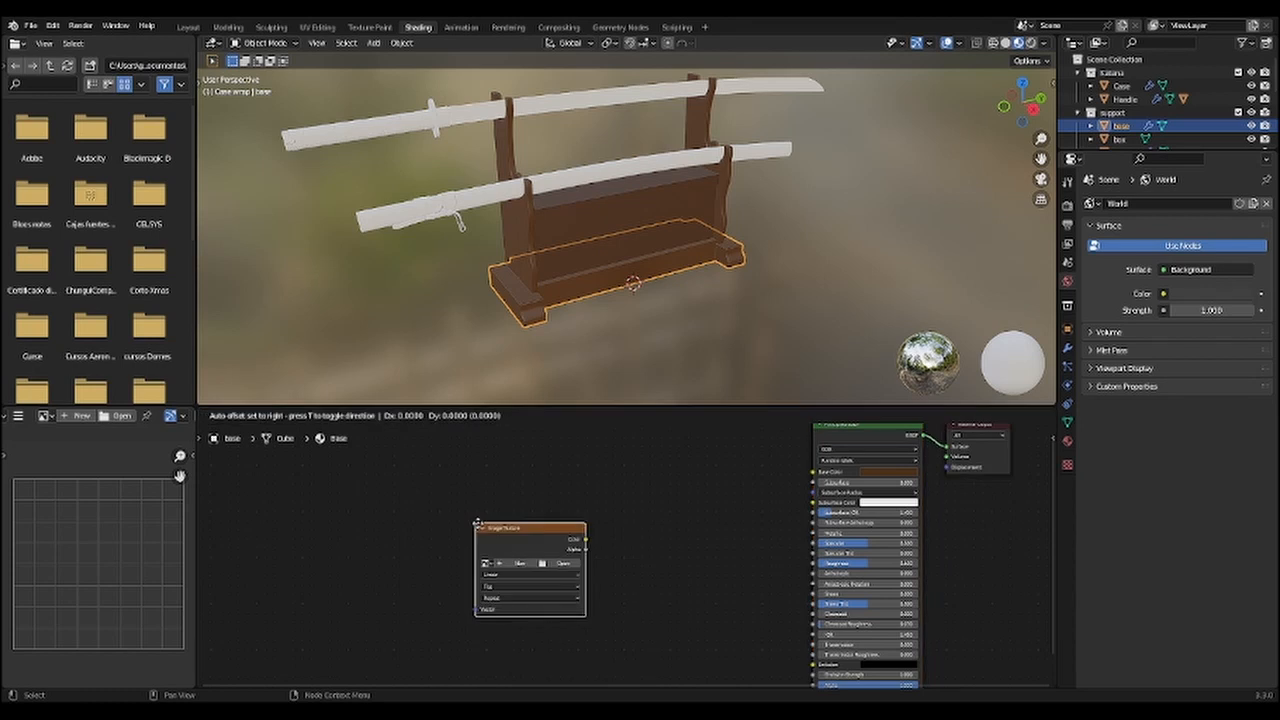
Step: Place an Image Texture node with the WoodFineDark004_COL_4K.jpg image and connect its colour to the shader's Base Color
click(614, 442)
middle_drag(614, 442, 521, 486)
click(587, 525)
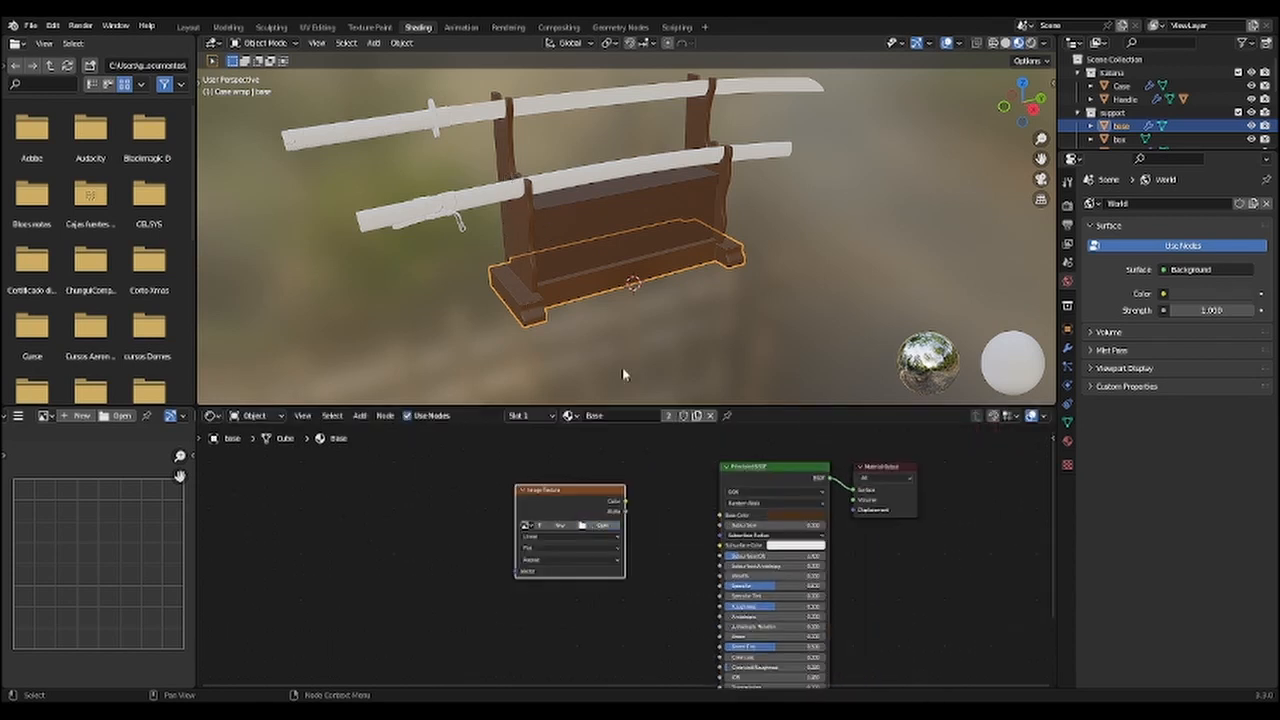
drag(735, 524, 728, 515)
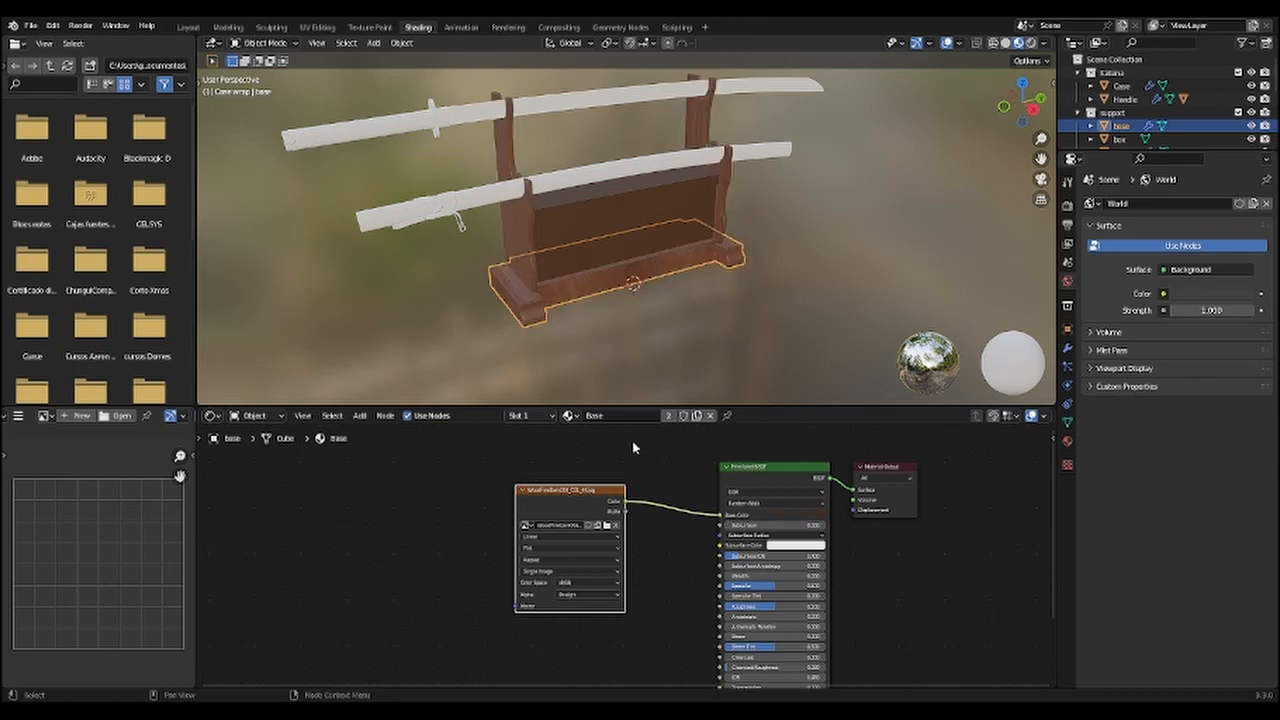
Step: Duplicate the Image Texture node below the original and load WoodFineDark004_DISP_4K.jpg into it with Non-Color space
middle_drag(638, 561, 585, 439)
key(g)
click(667, 515)
key(shift+d)
click(615, 657)
key(g)
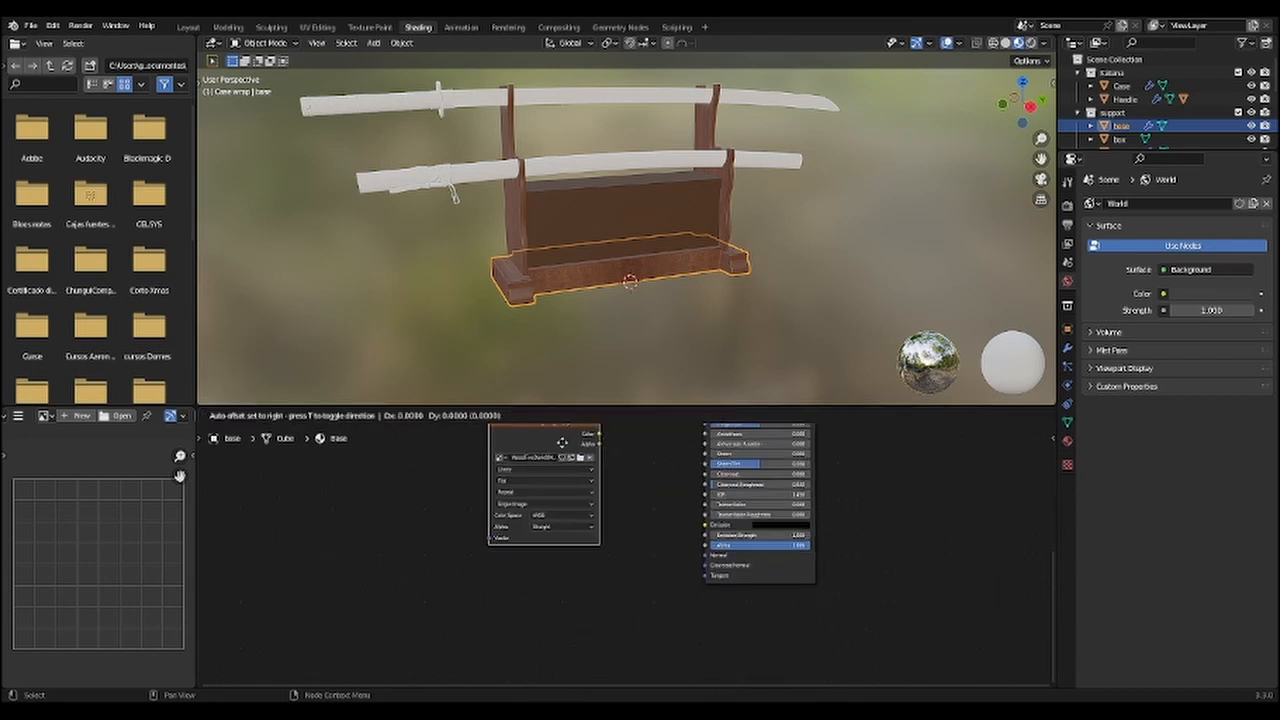
click(507, 508)
Step: Add a Bump node between the displacement texture and the shader's Normal input
click(619, 517)
click(580, 511)
text(bump)
key(Return)
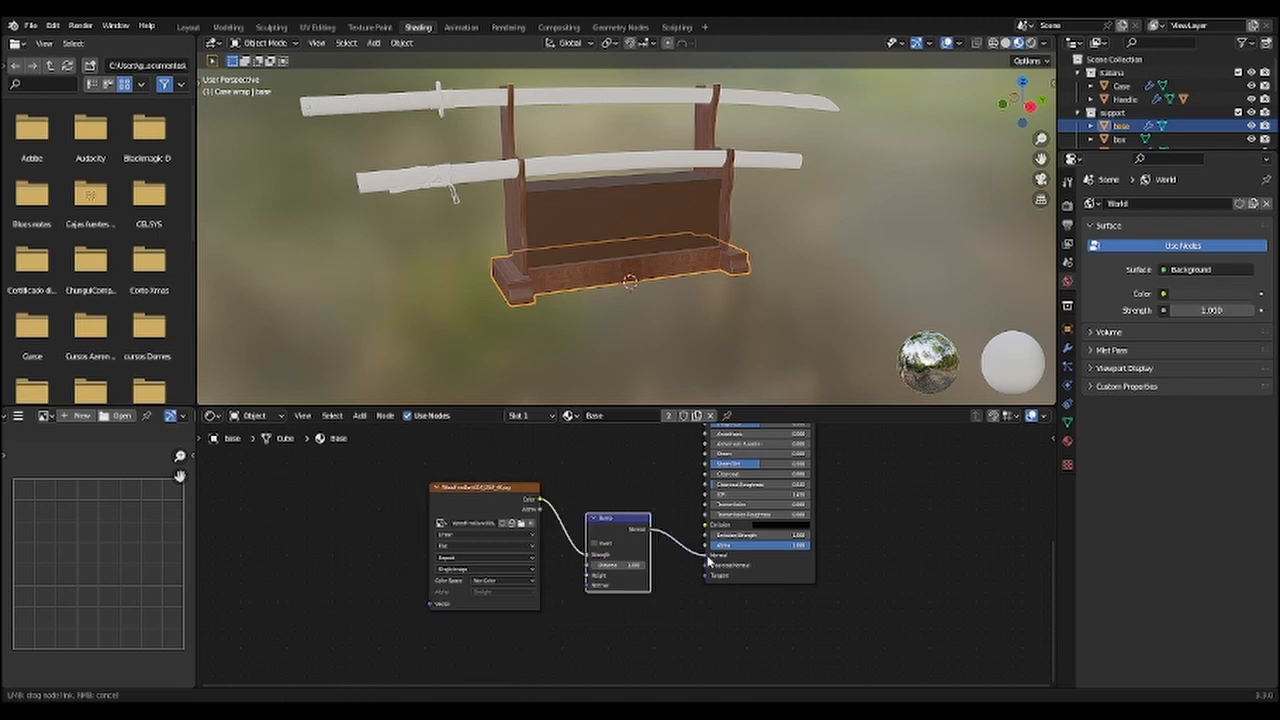
Step: Move the displacement texture's link to the Bump node's Height input and extend the 3D viewport over the file browser
middle_drag(550, 244, 565, 251)
scroll(742, 210, down, 7)
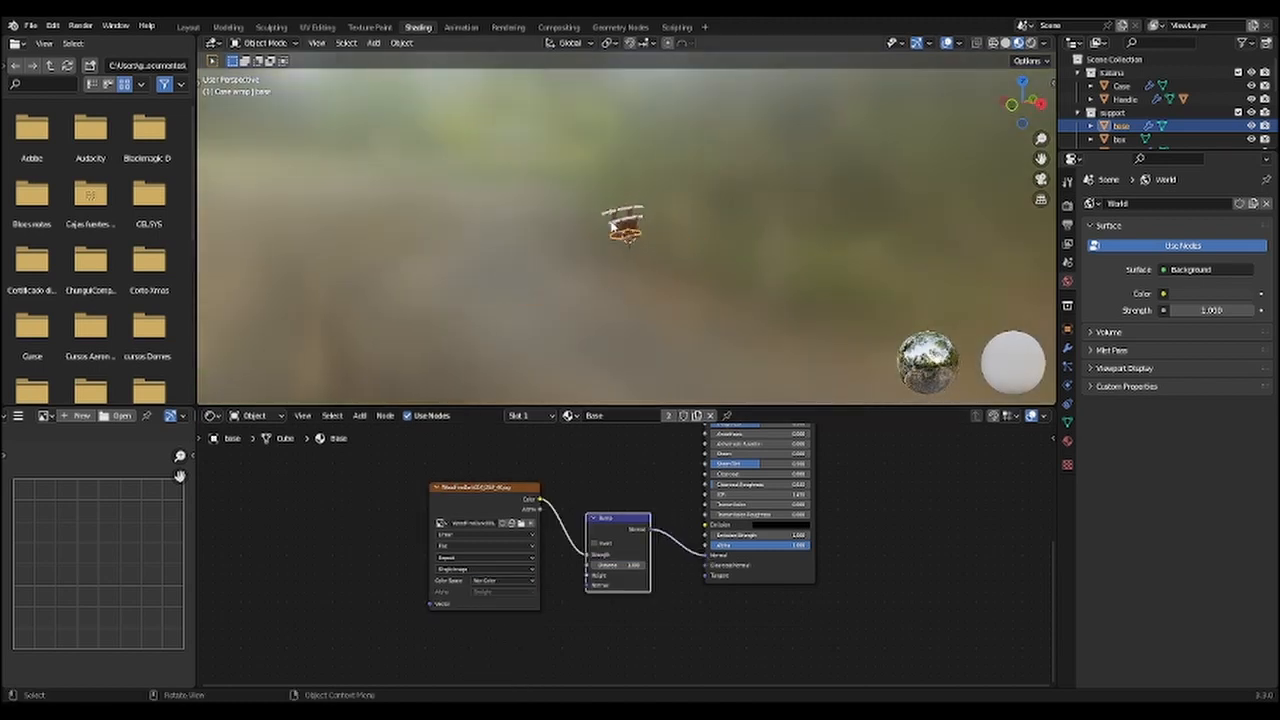
scroll(612, 226, up, 10)
middle_drag(642, 199, 646, 300)
drag(587, 555, 587, 575)
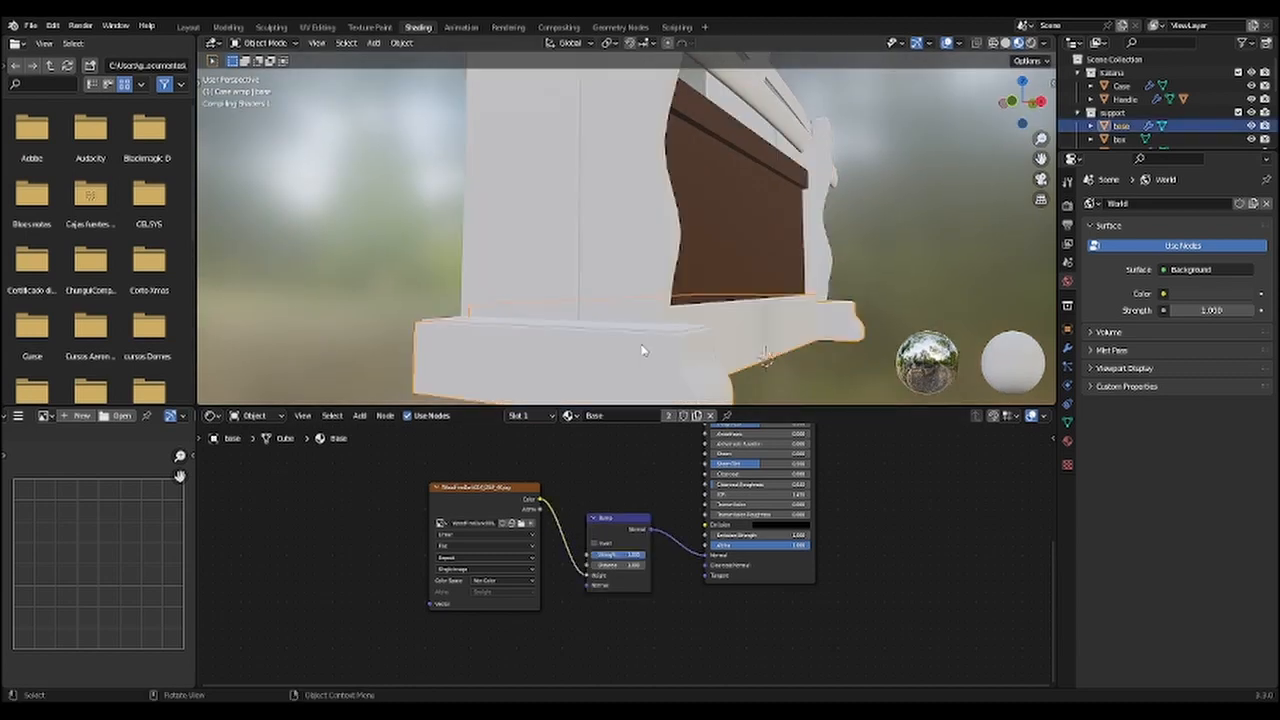
drag(204, 401, 181, 396)
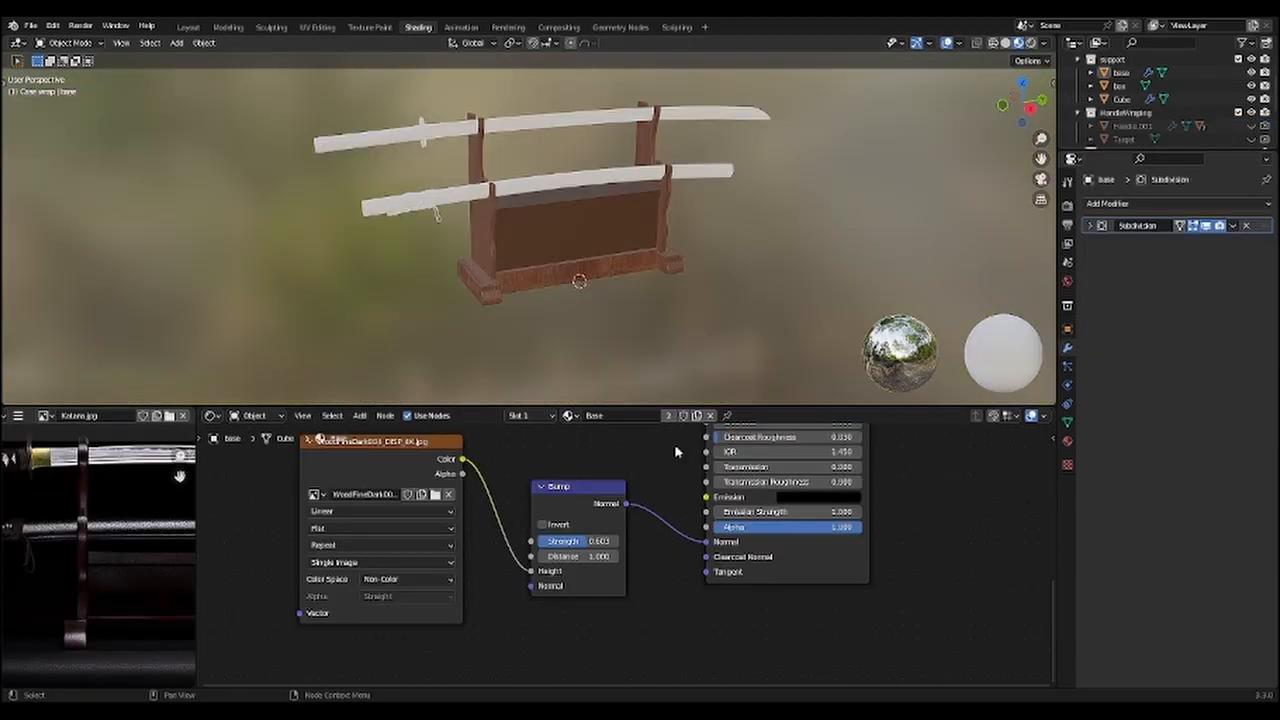
Step: Set the wood shader's Roughness to 1.000 and inspect the stand up close
middle_drag(676, 452, 607, 677)
mouse_move(594, 546)
middle_down()
mouse_move(565, 597)
mouse_move(614, 532)
middle_up()
drag(682, 579, 757, 579)
scroll(510, 280, up, 4)
shift+middle_drag(510, 280, 556, 245)
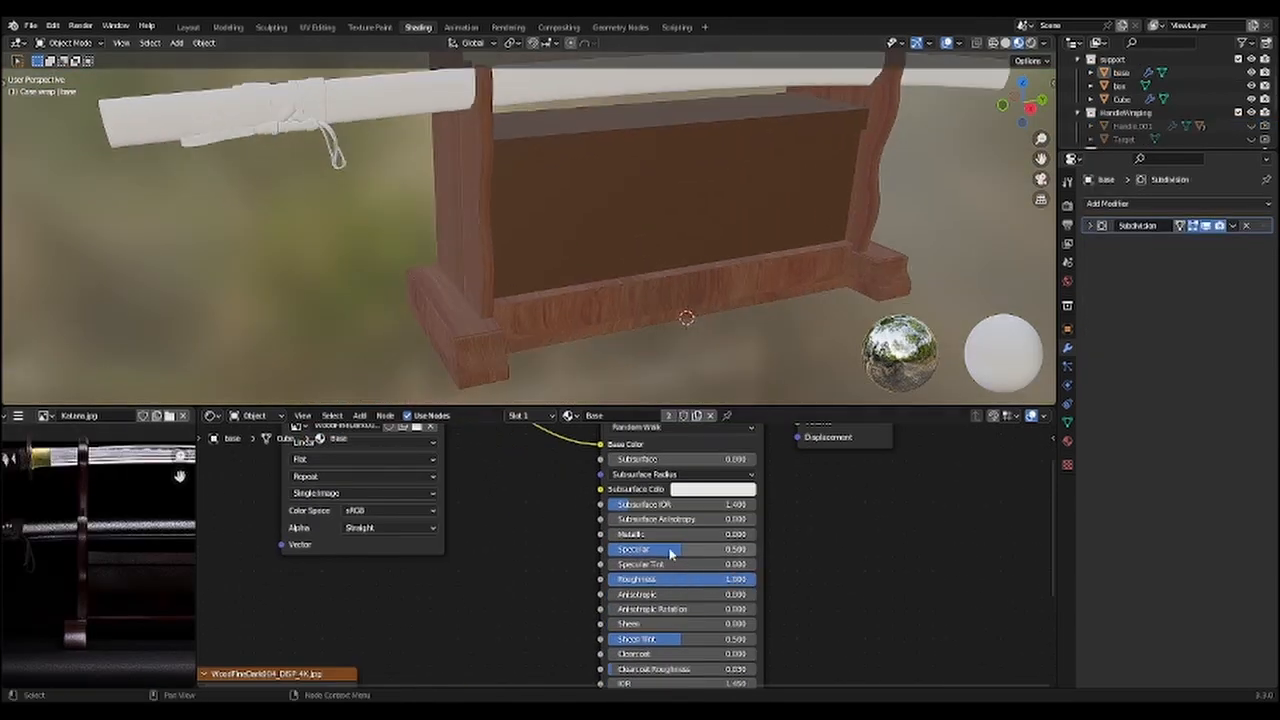
Step: Try other Specular and Roughness values on the wood shader while viewing the stand
drag(670, 553, 684, 553)
drag(750, 579, 606, 579)
middle_drag(585, 315, 562, 268)
scroll(590, 280, down, 3)
scroll(460, 575, down, 5)
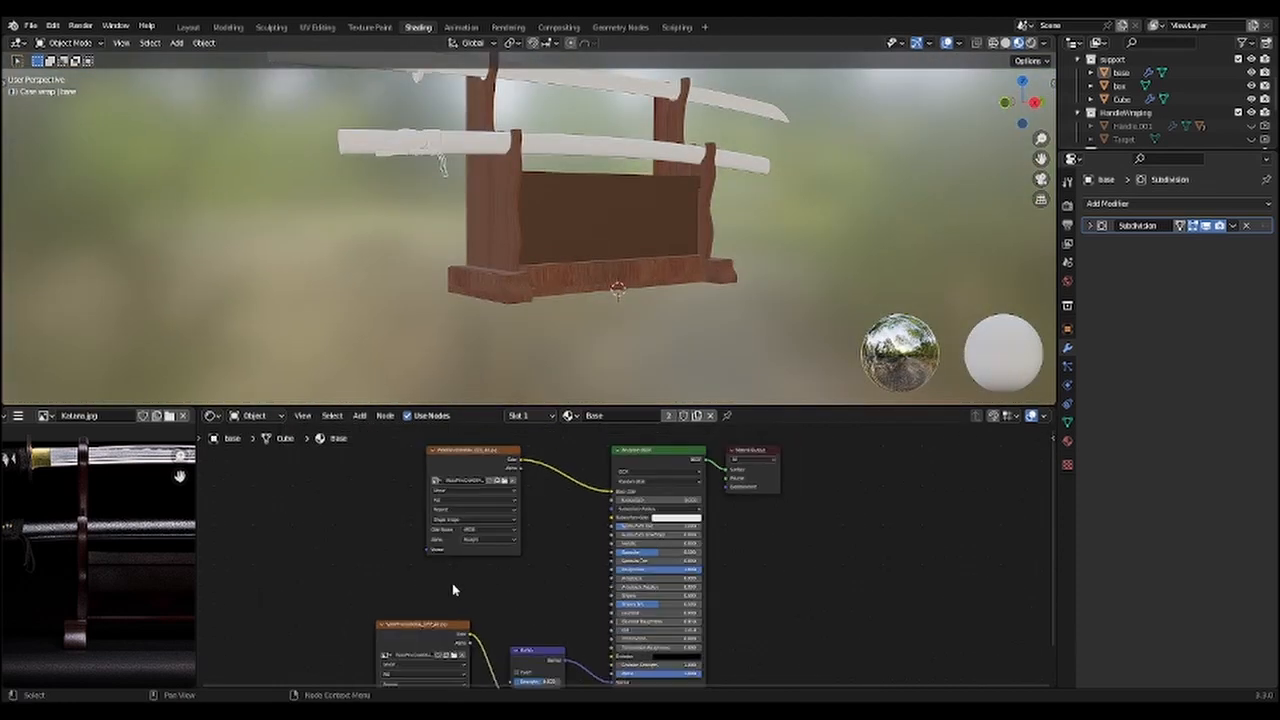
Step: Duplicate the colour texture node, load WoodFineDark004_REFL_4K.jpg into the copy, and connect its colour to the shader's Roughness
middle_drag(454, 591, 537, 593)
click(557, 468)
scroll(606, 569, down, 2)
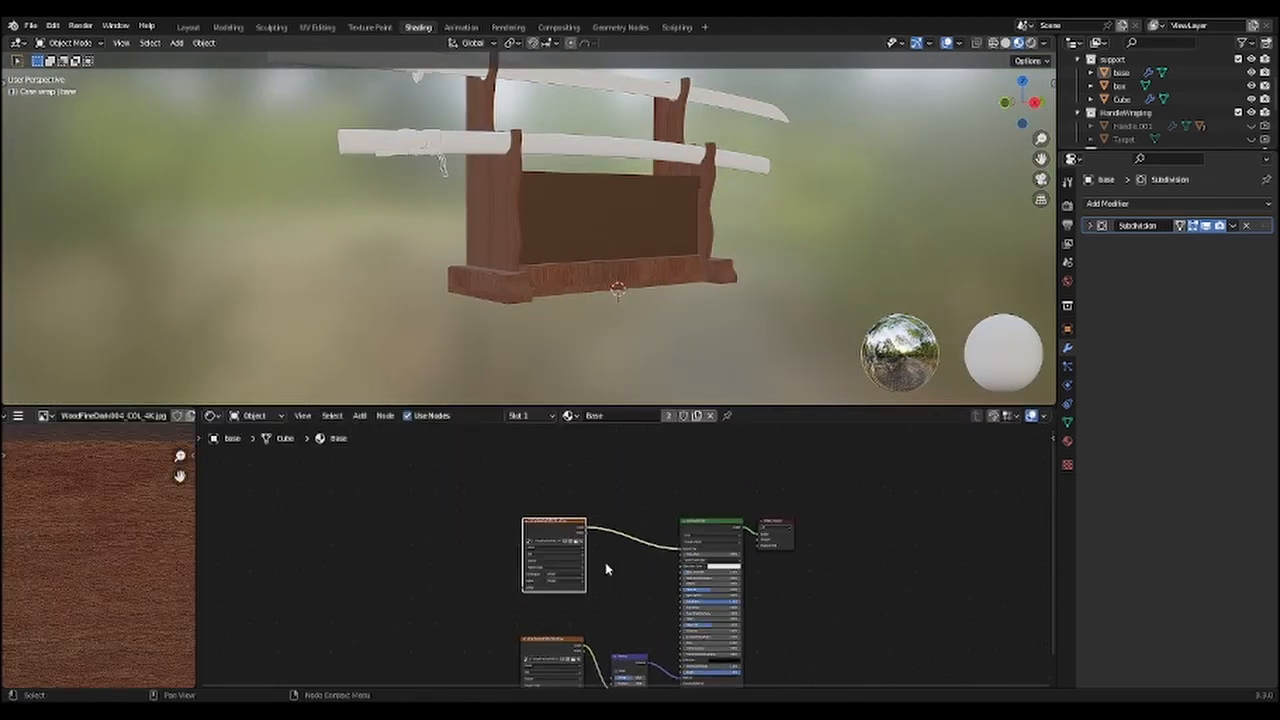
scroll(563, 578, up, 3)
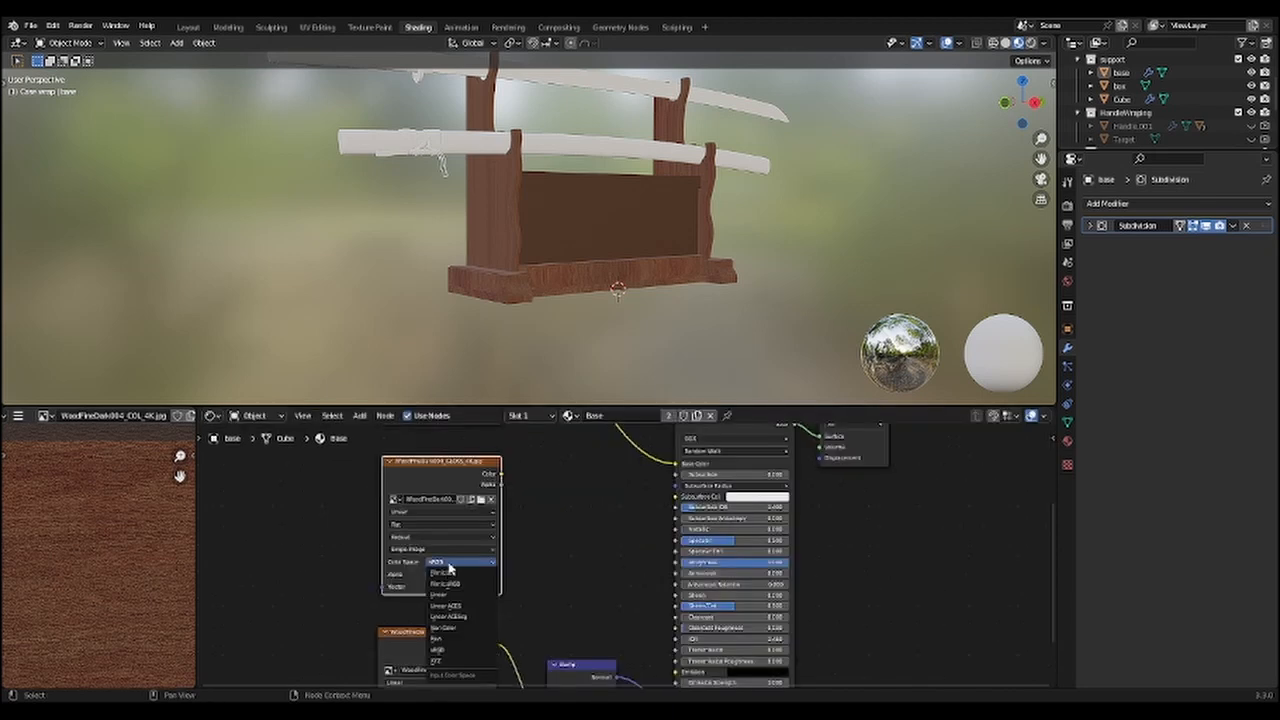
middle_drag(586, 560, 574, 540)
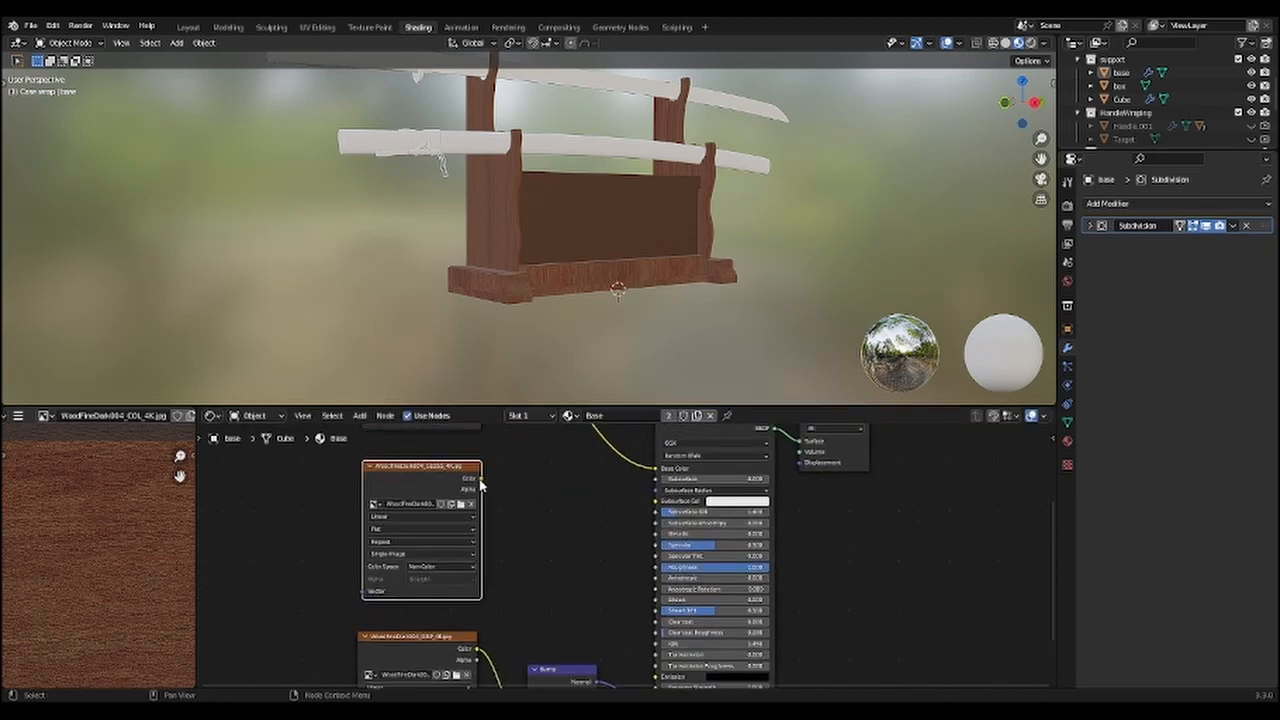
drag(437, 485, 613, 573)
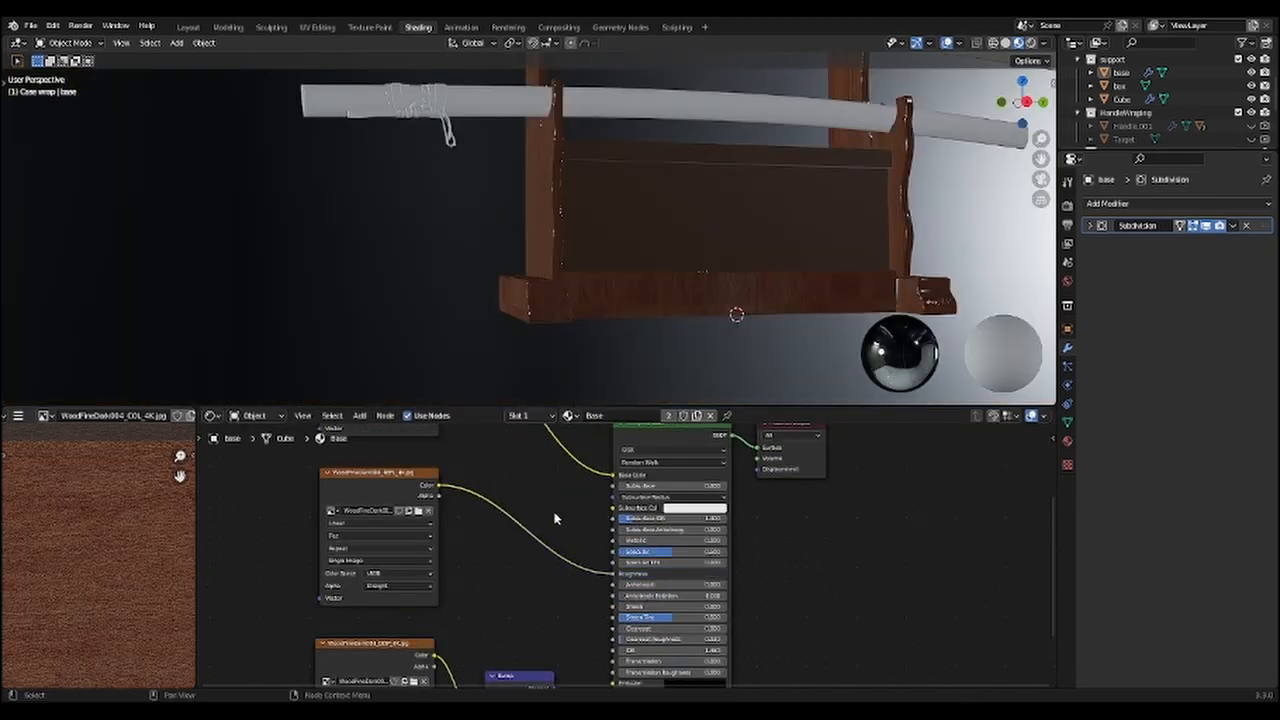
middle_drag(586, 237, 490, 251)
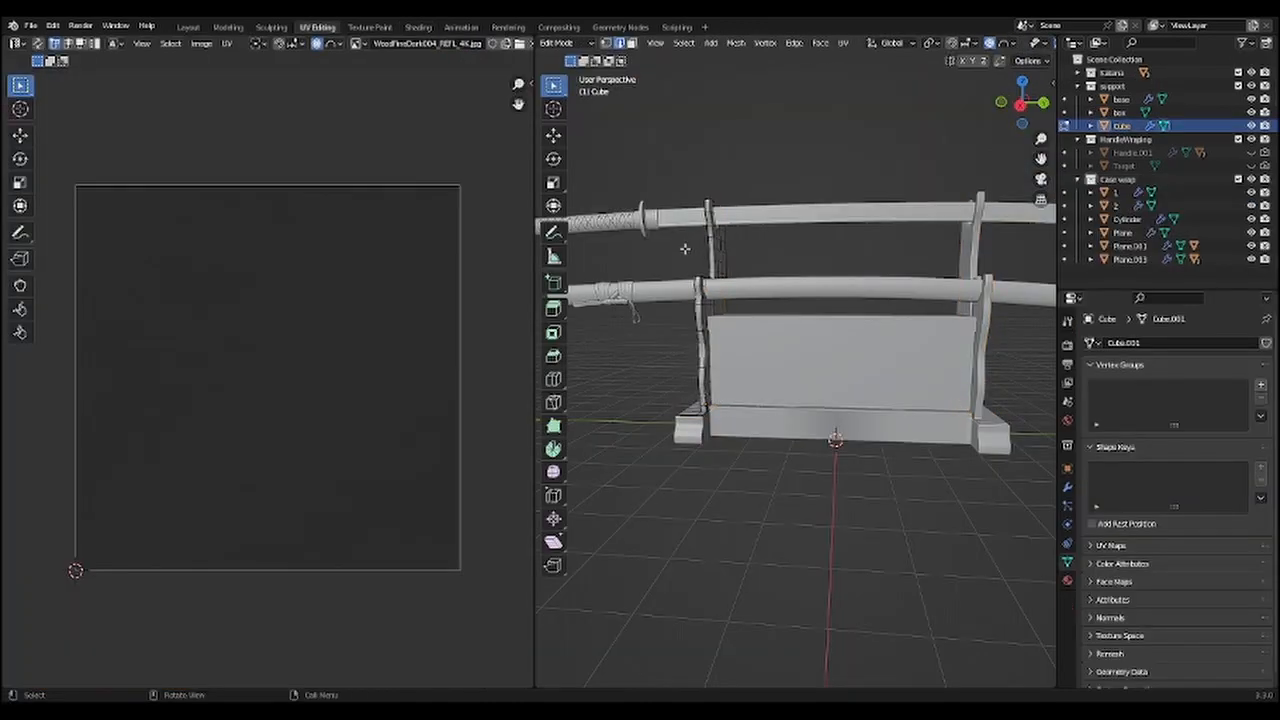
Step: Mark seams along the edge loops of the side support's flat foot in the UV Editing workspace
middle_drag(700, 300, 790, 352)
scroll(790, 352, up, 4)
scroll(790, 352, down, 3)
shift+middle_drag(787, 595, 777, 467)
scroll(752, 548, up, 5)
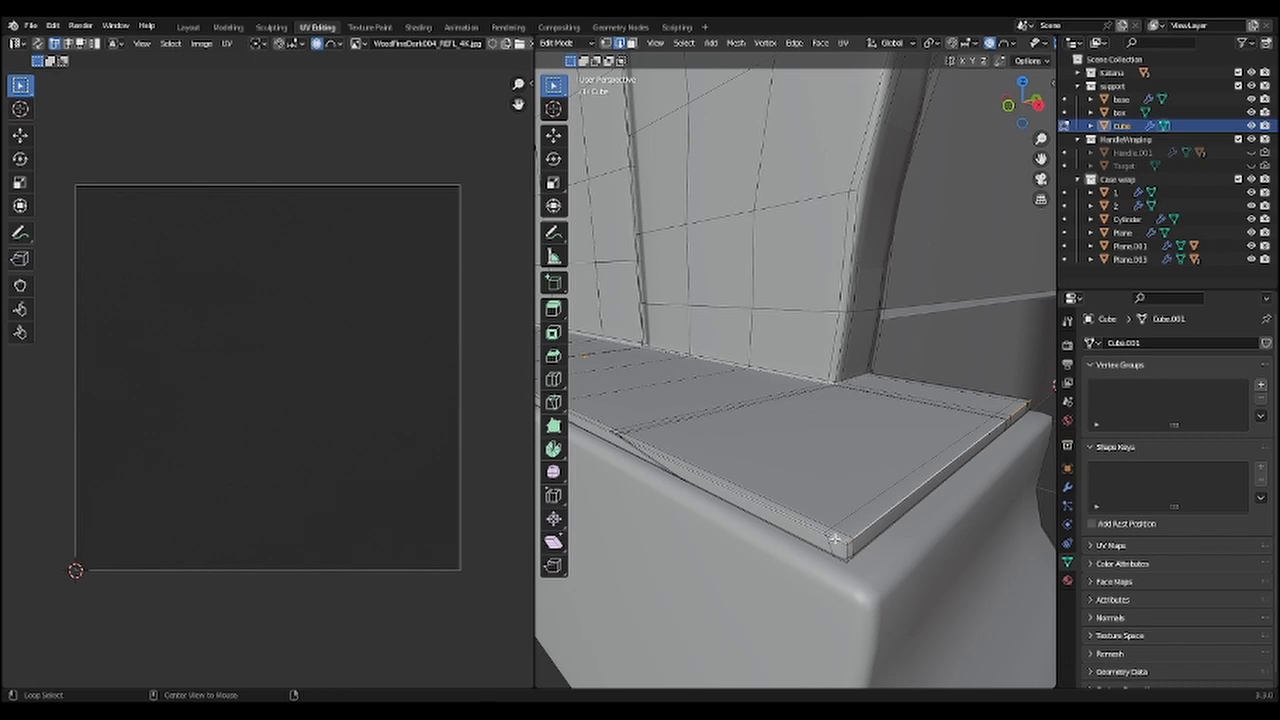
alt+shift+click(834, 498)
middle_drag(836, 540, 800, 540)
key(ctrl+e)
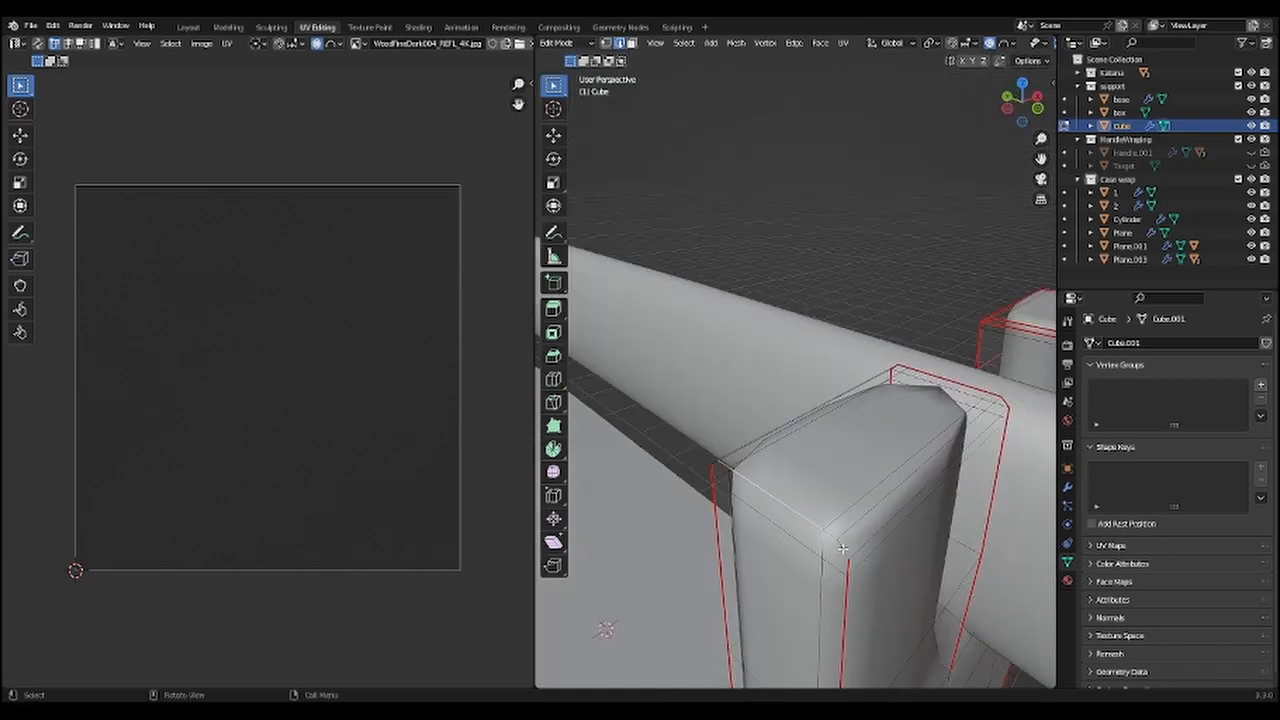
Step: Mark seams along the top edges of the side support's short front post
scroll(800, 520, up, 2)
click(932, 535)
key(ctrl+e)
click(783, 453)
middle_drag(894, 476, 835, 525)
alt+click(832, 504)
middle_drag(794, 416, 810, 450)
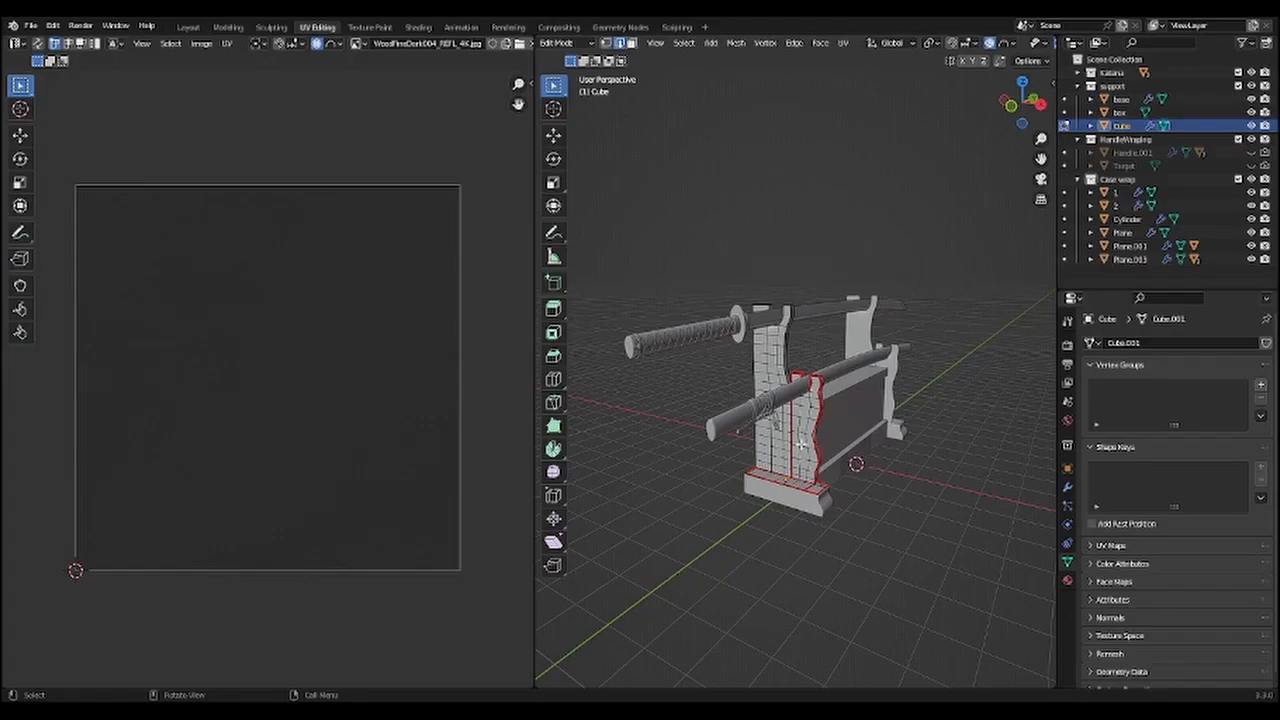
Step: Unwrap the whole side support mesh and check its wood texture in the Shading workspace
key(a)
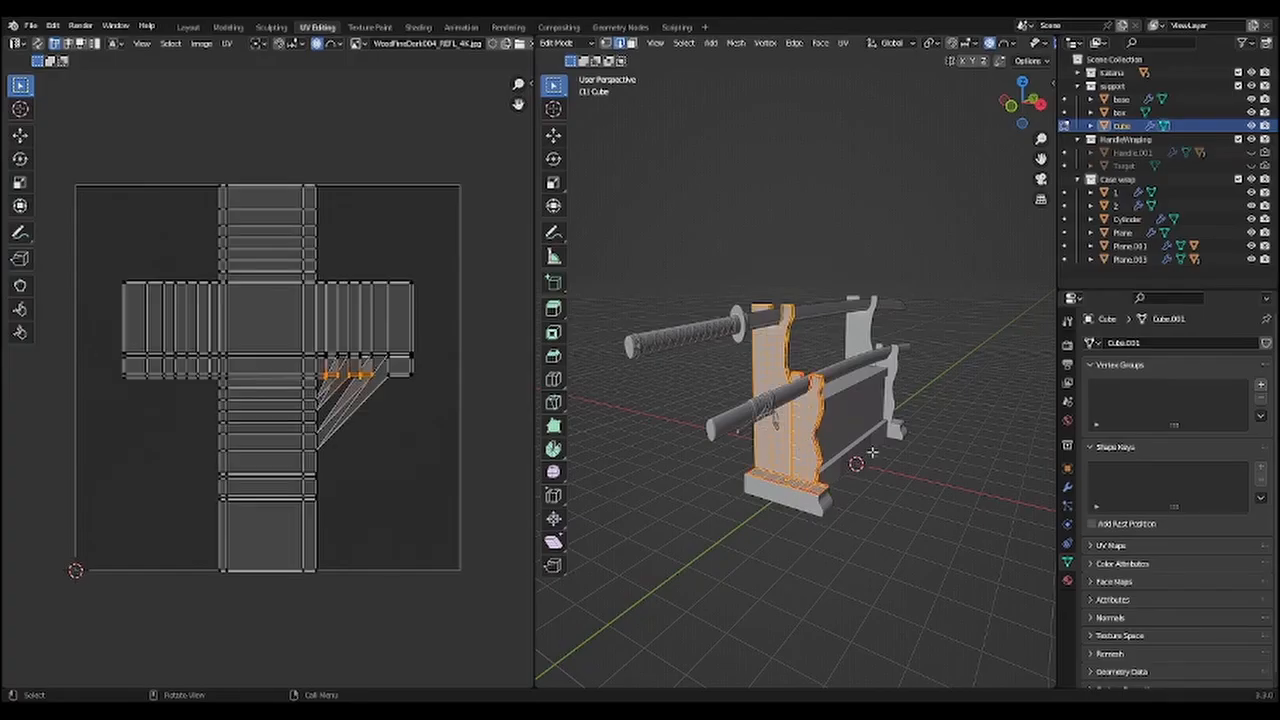
key(u)
click(873, 452)
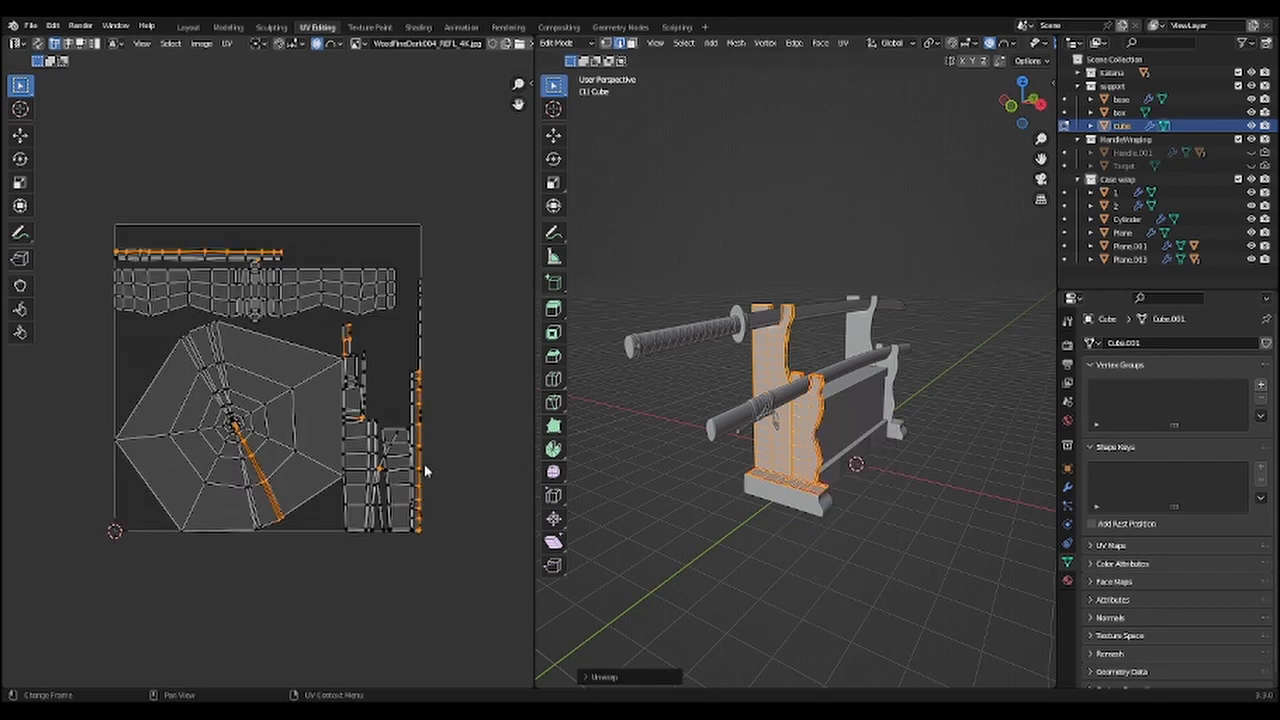
key(alt+a)
click(421, 28)
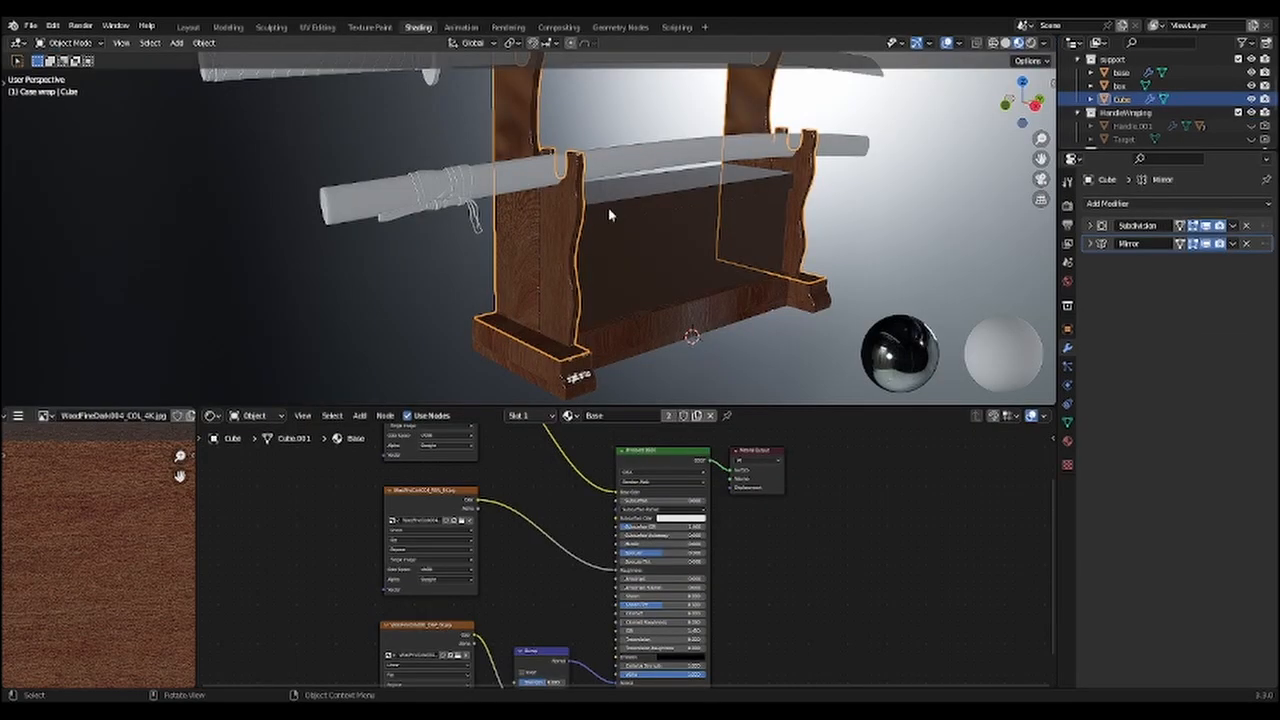
key(alt+a)
mouse_move(608, 208)
middle_down()
mouse_move(479, 213)
mouse_move(643, 250)
mouse_move(449, 271)
mouse_move(688, 175)
mouse_move(514, 150)
middle_up()
scroll(589, 230, up, 2)
scroll(597, 220, down, 5)
Step: Return to the UV Editing workspace and mark seams along the remaining edge loops of the side support's tall rear post
click(317, 28)
alt+click(664, 287)
middle_drag(664, 287, 583, 249)
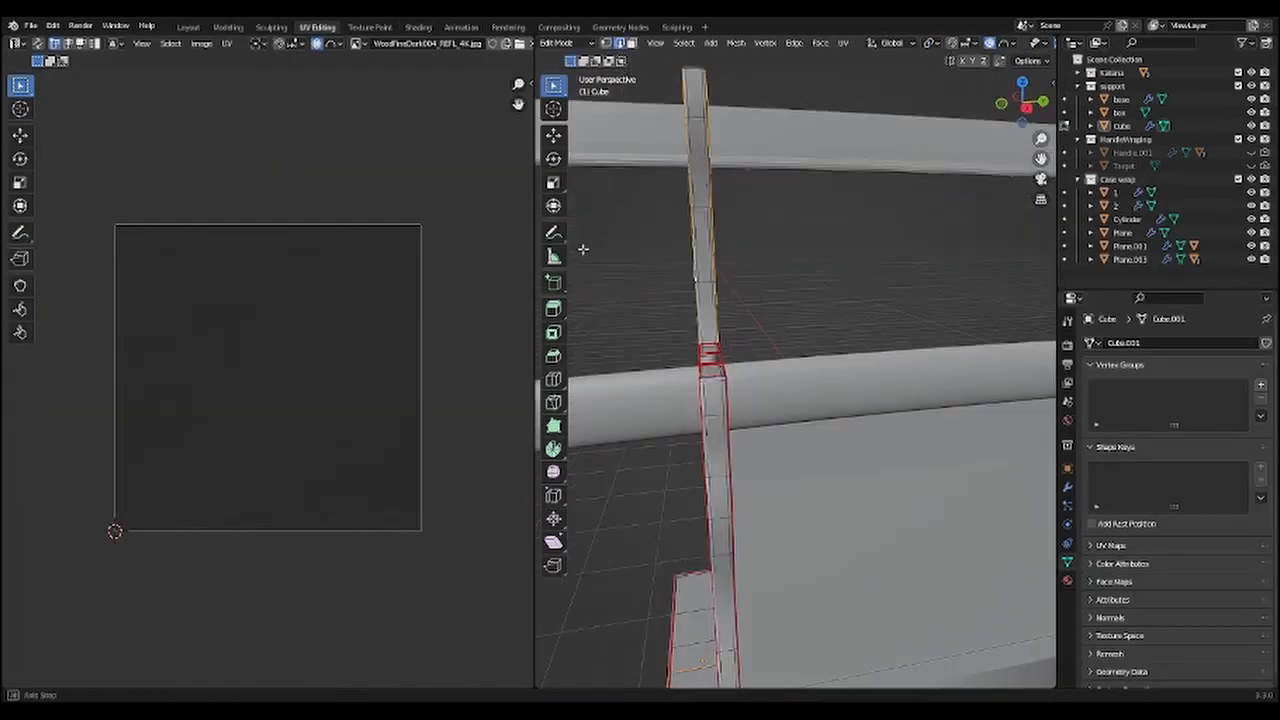
right_click(683, 270)
click(683, 289)
right_click(786, 282)
middle_drag(683, 289, 850, 428)
click(788, 289)
scroll(823, 211, up, 8)
alt+click(885, 362)
right_click(885, 362)
click(885, 364)
Step: Unwrap the entire side support again using the added seams and clear the selection
scroll(845, 432, down, 4)
key(a)
key(u)
click(808, 474)
mouse_move(808, 474)
middle_down()
mouse_move(803, 449)
mouse_move(790, 482)
middle_up()
scroll(790, 482, down, 3)
key(alt+a)
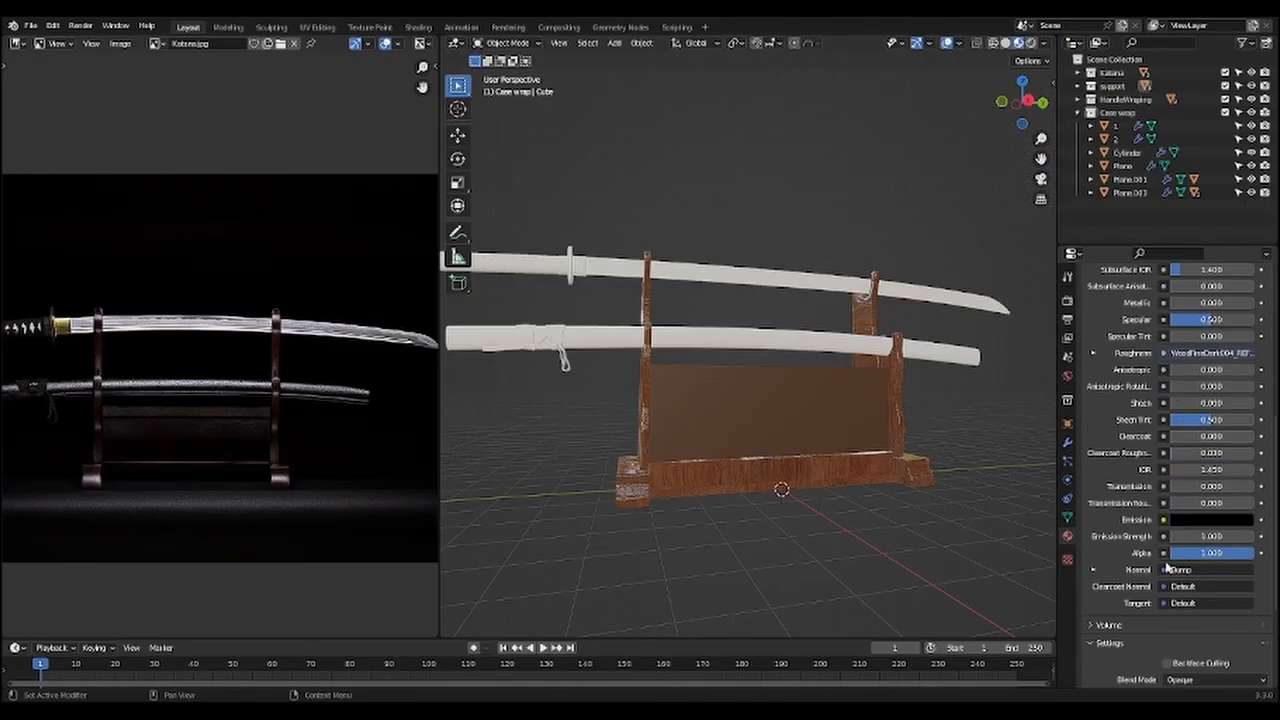
Step: Set the color space of the wood material's roughness texture to Non-Color
click(1093, 353)
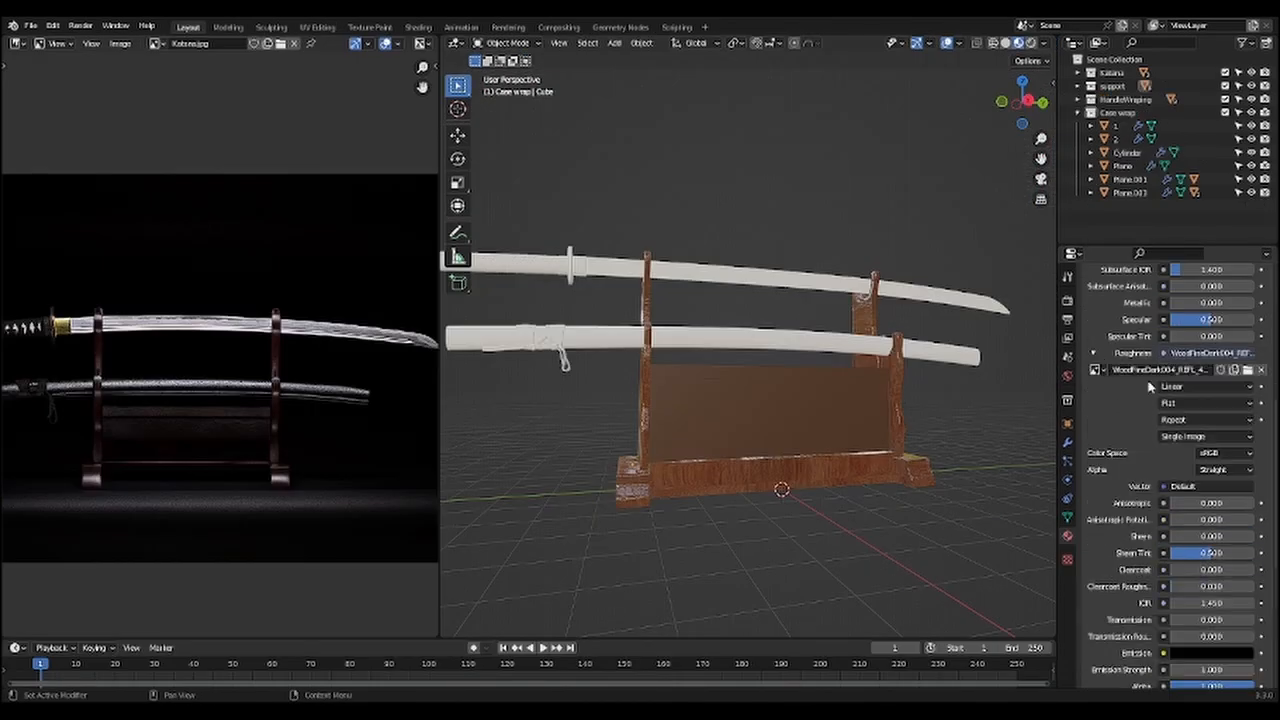
click(1212, 453)
click(1205, 544)
middle_drag(700, 460, 888, 447)
Step: Set the wood material's bump Strength to 0.200 and Distance to 0.240, checking the result around the stand
scroll(1120, 500, down, 6)
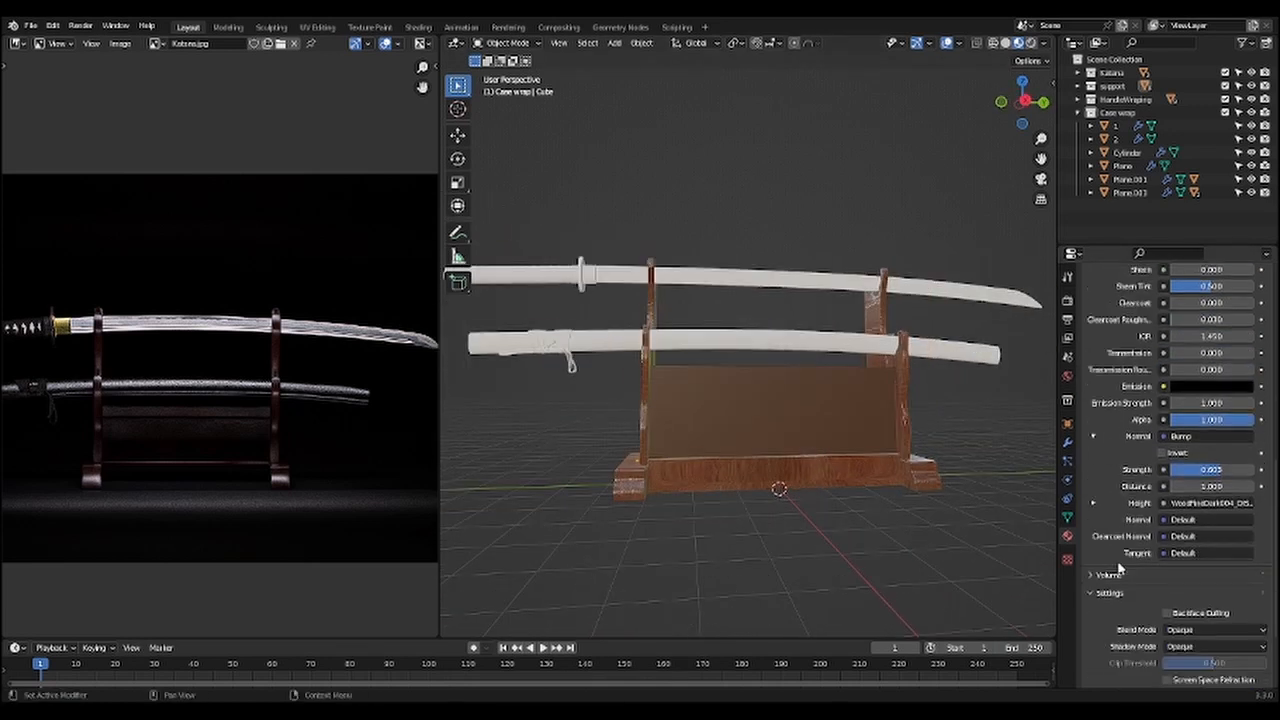
middle_drag(704, 440, 633, 430)
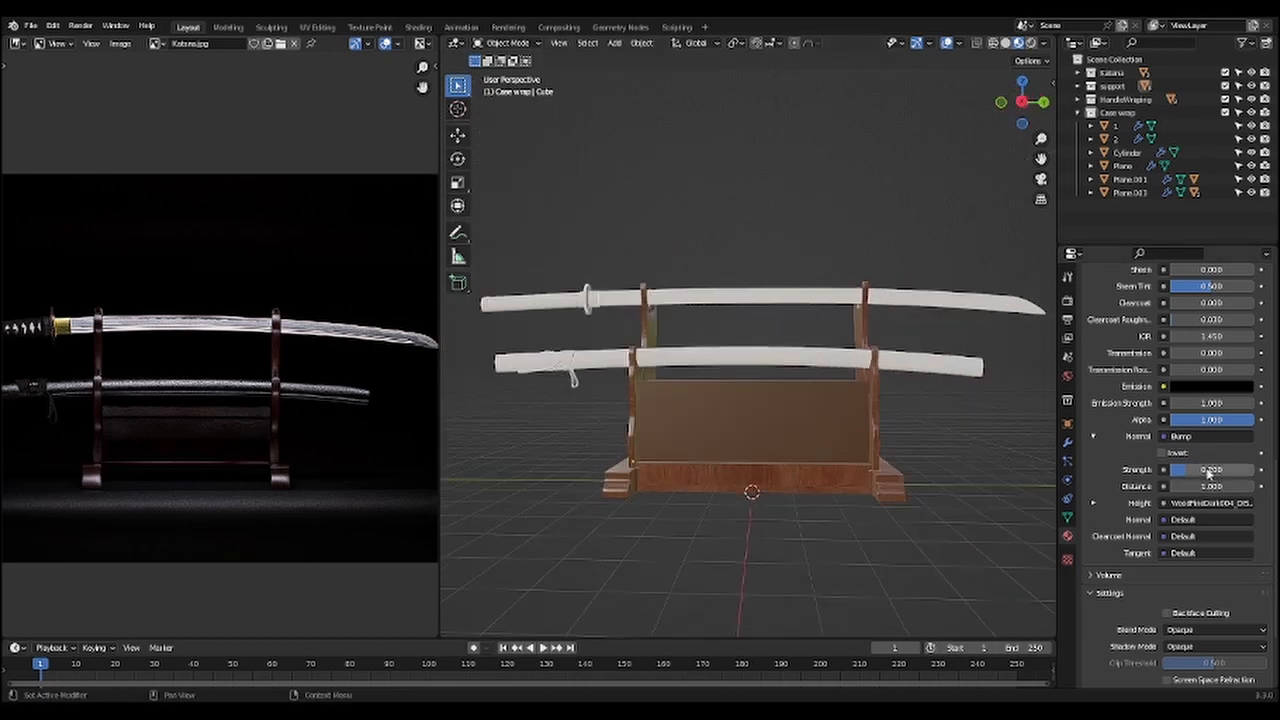
middle_drag(737, 470, 832, 446)
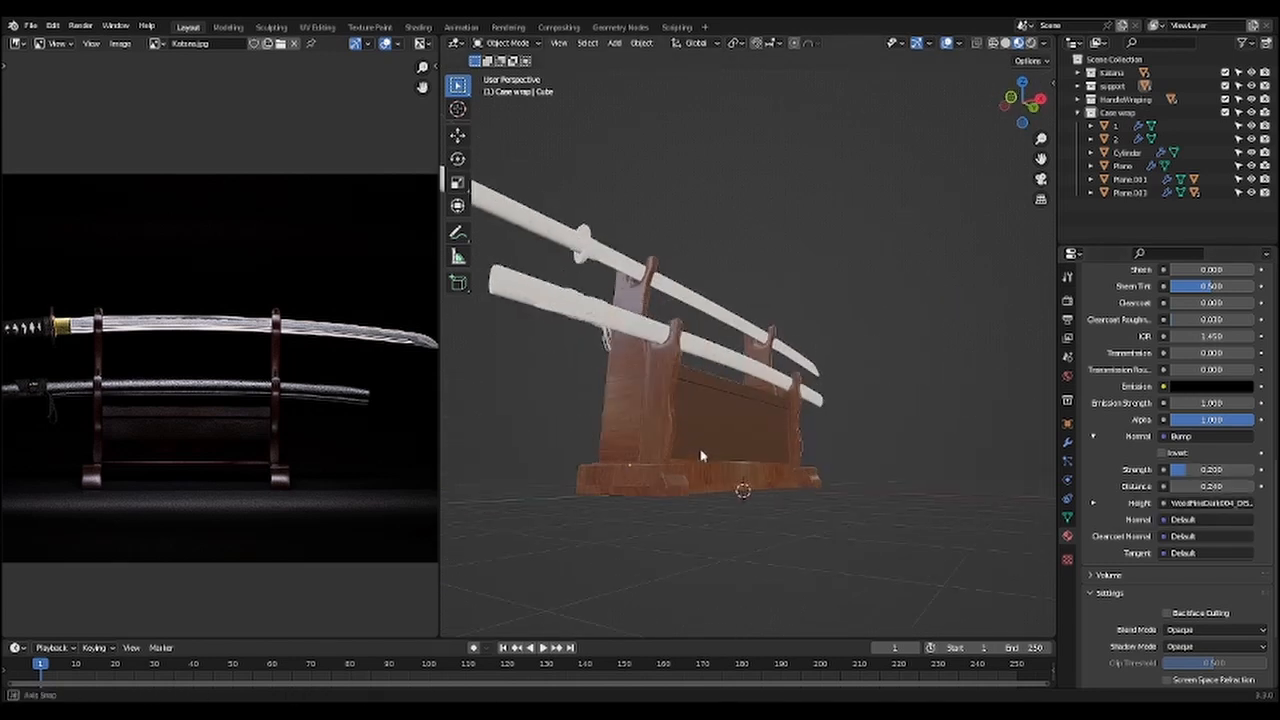
middle_drag(700, 449, 603, 481)
mouse_move(960, 477)
middle_down()
mouse_move(917, 451)
mouse_move(966, 481)
middle_up()
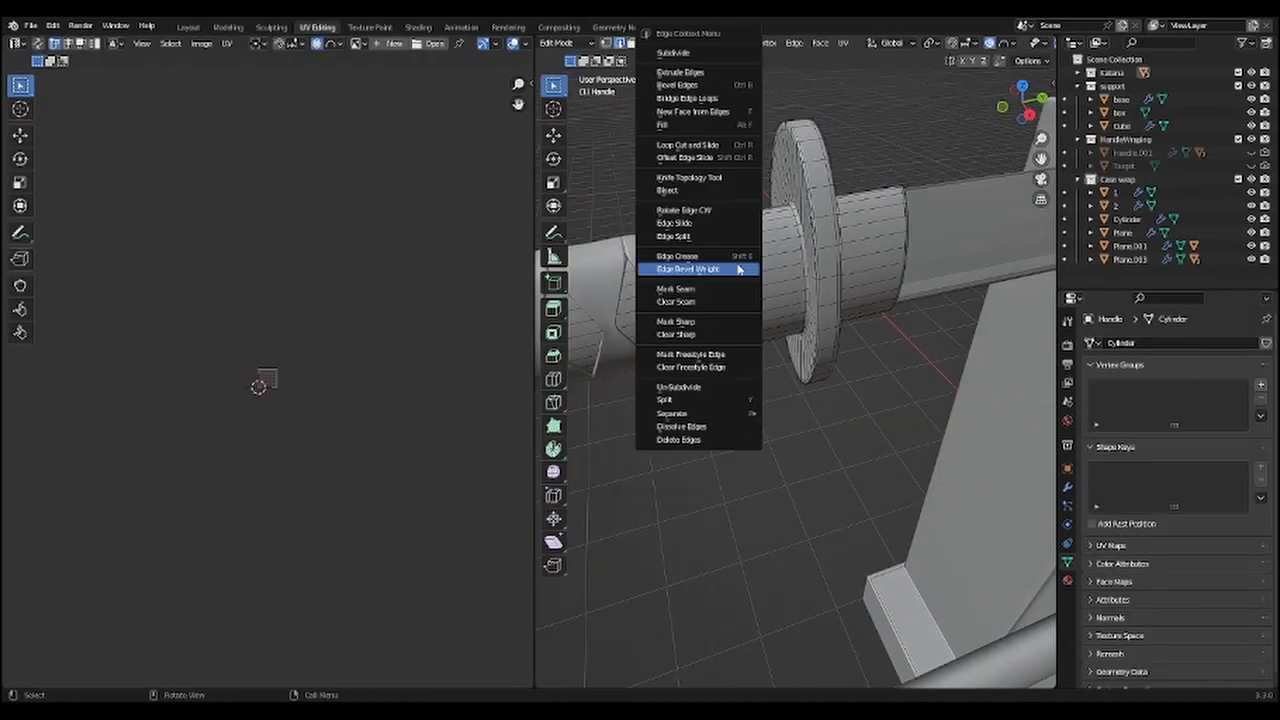
Step: Mark seams on the katana handle's collar edge loops, at the grip end and where the collar meets the guard
click(700, 288)
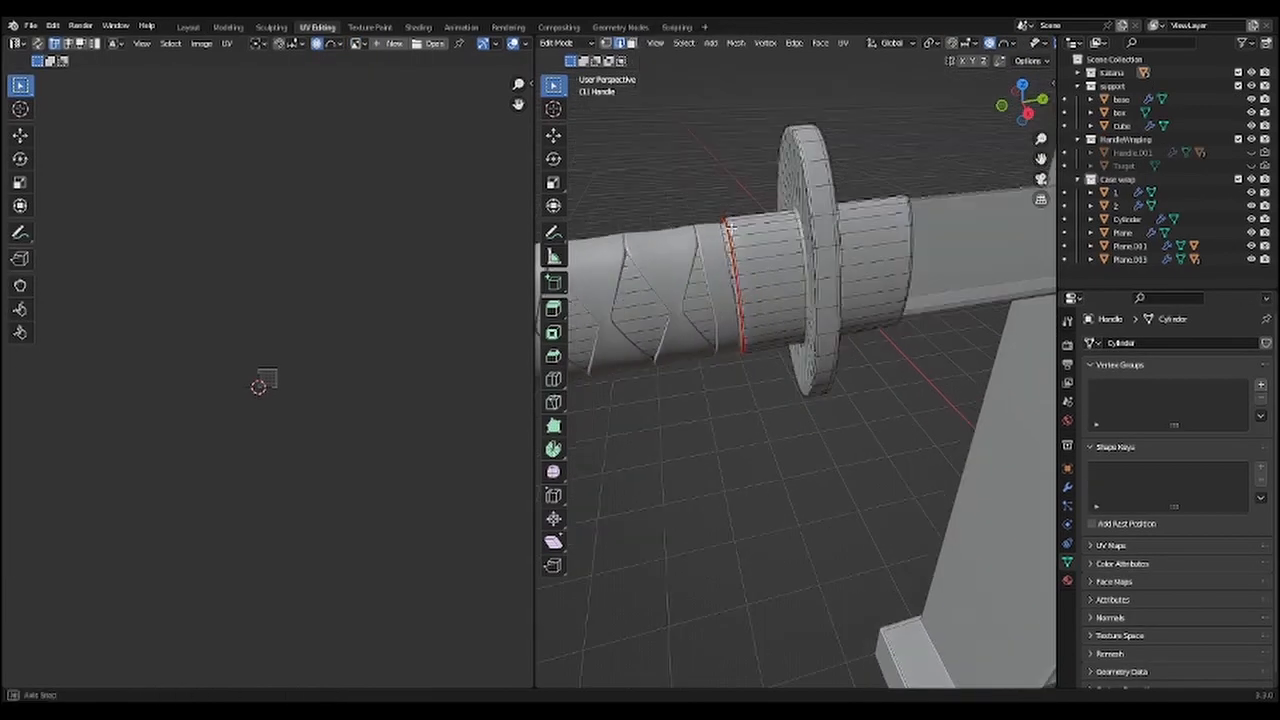
middle_drag(700, 288, 772, 240)
scroll(774, 257, up, 2)
right_click(774, 257)
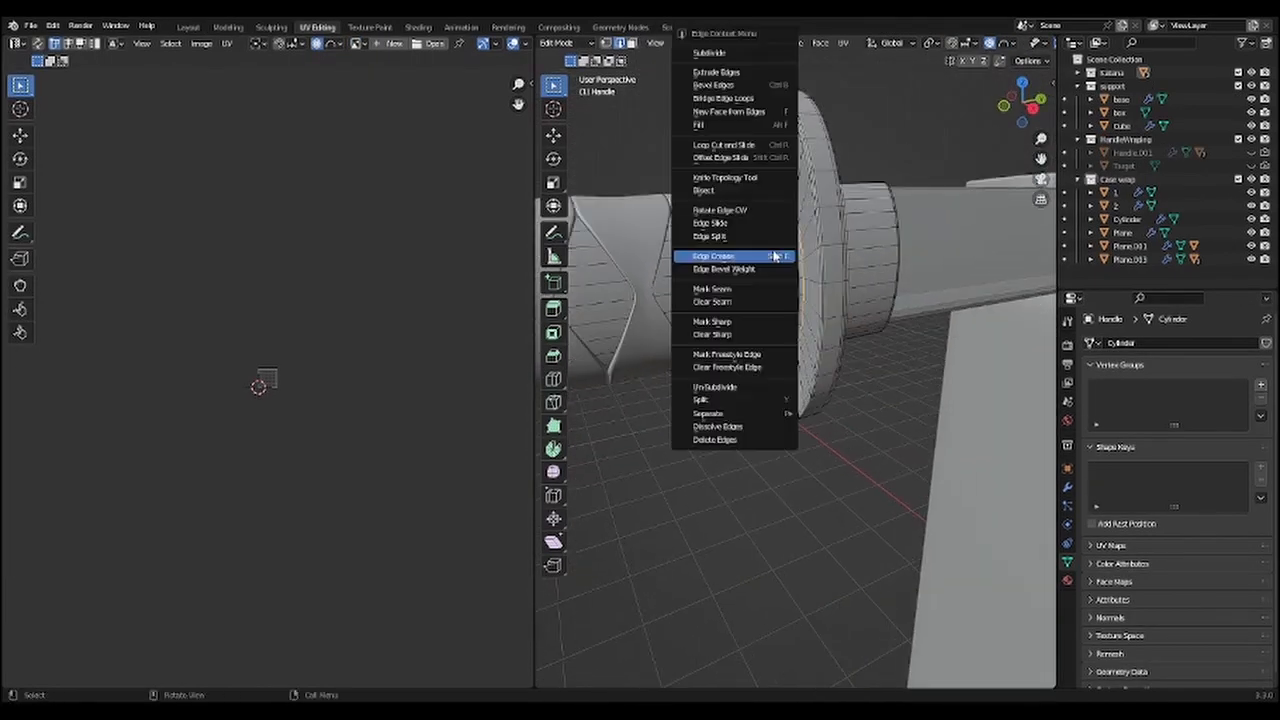
click(768, 288)
Step: Mark seams around the guard's outer rim and the handle's end cap
middle_drag(768, 288, 829, 203)
alt+click(819, 198)
right_click(829, 203)
click(829, 204)
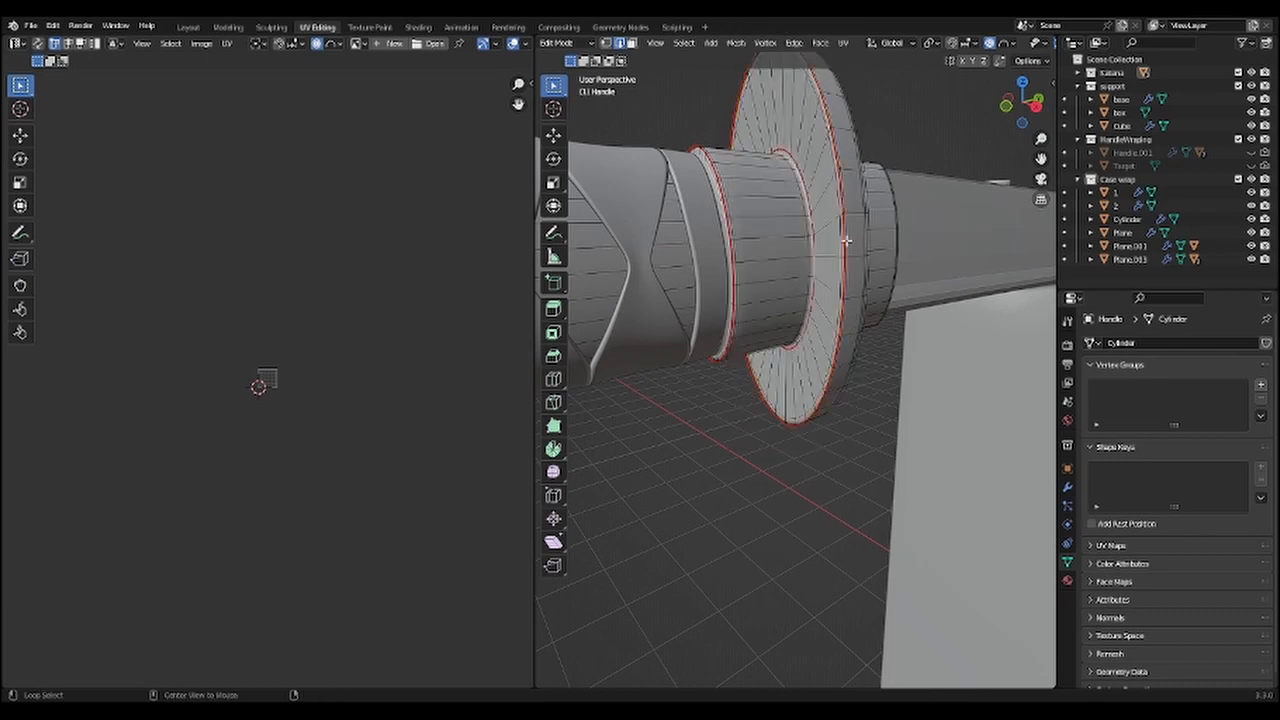
middle_drag(842, 234, 870, 280)
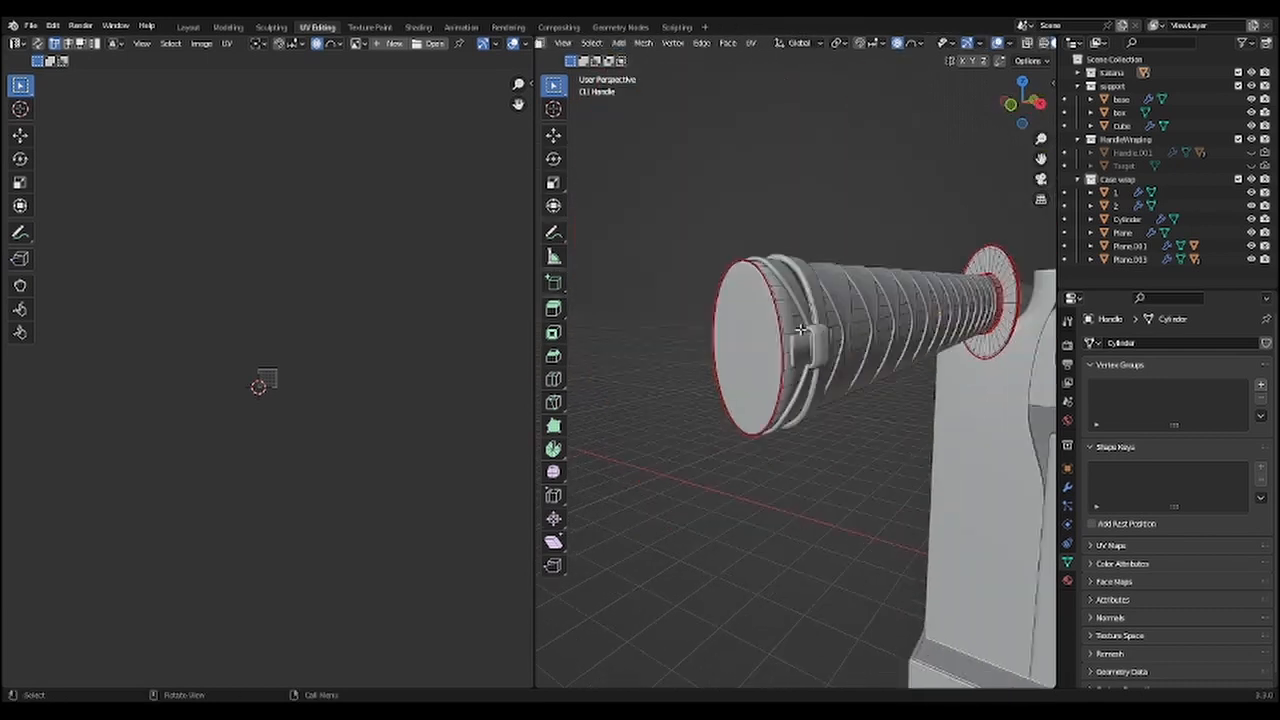
middle_drag(876, 335, 834, 344)
Step: Unwrap the whole katana handle mesh, inspect its UV islands, and clear the selection
key(a)
key(u)
click(834, 344)
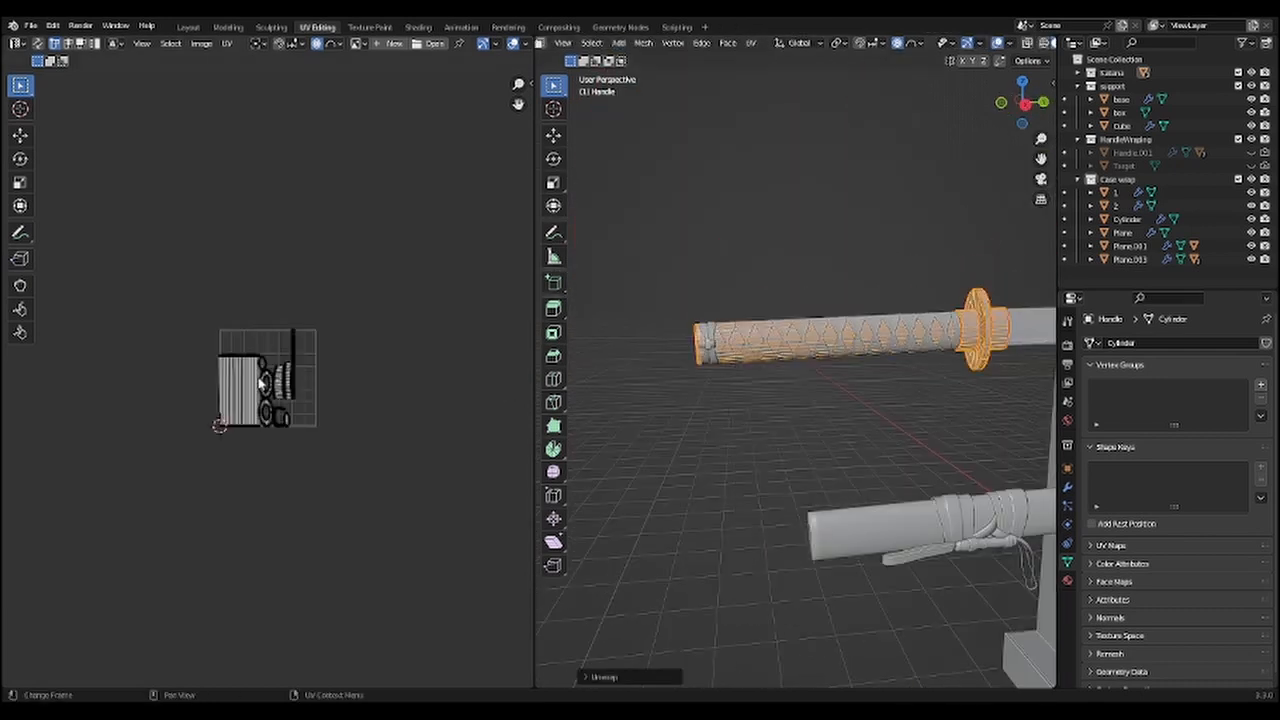
scroll(329, 335, up, 5)
scroll(806, 391, up, 1)
scroll(806, 391, down, 3)
shift+middle_drag(806, 391, 680, 366)
key(alt+a)
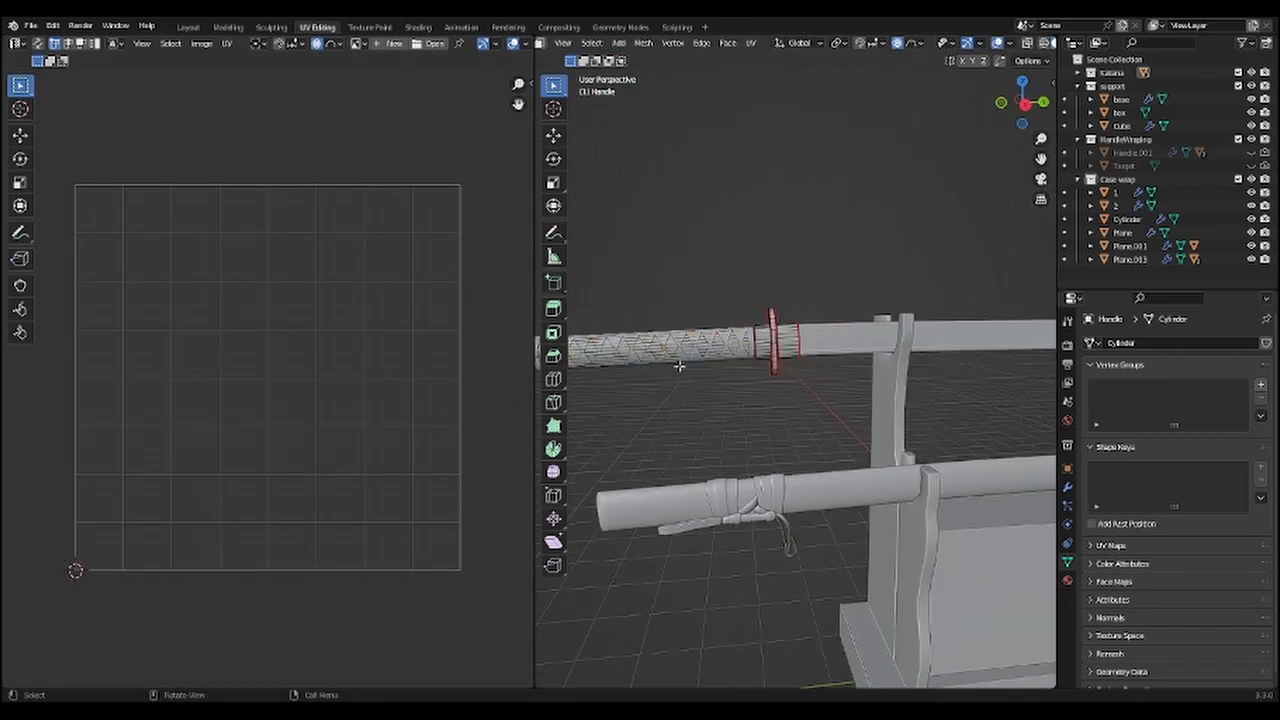
Step: Select all edges of the stand's base mesh and mark them as seams
key(a)
scroll(813, 382, down, 3)
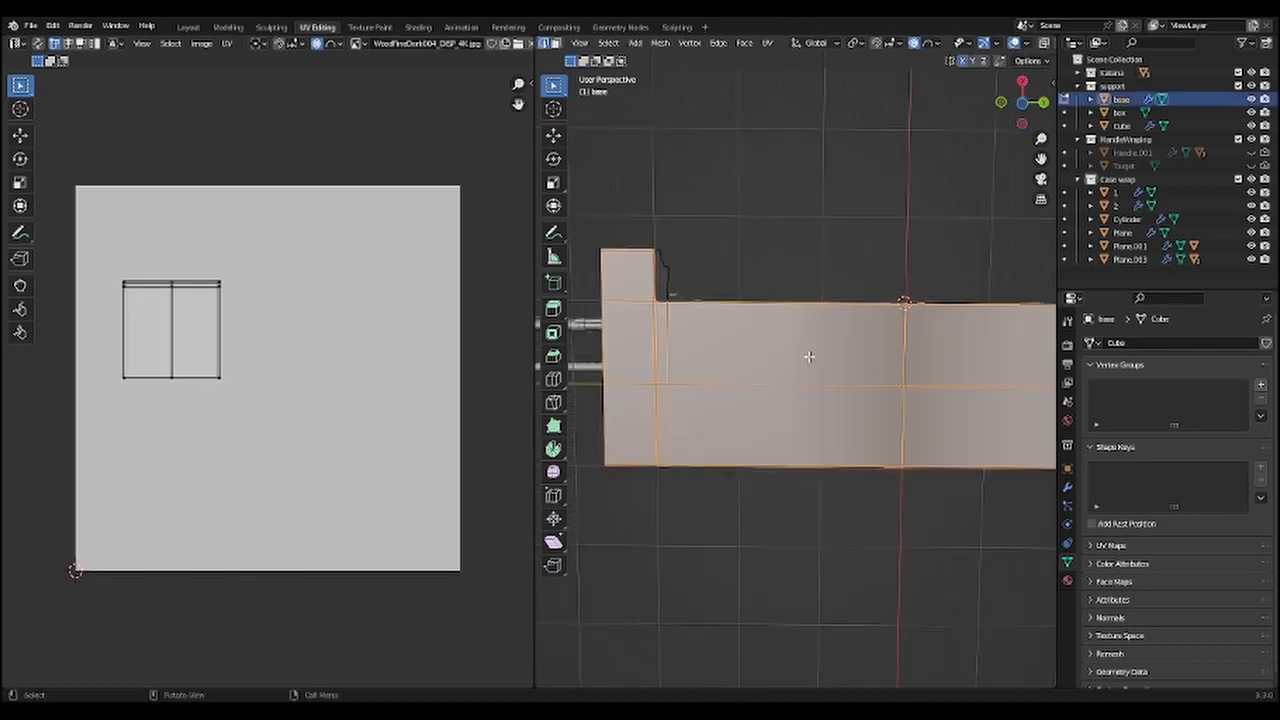
right_click(810, 362)
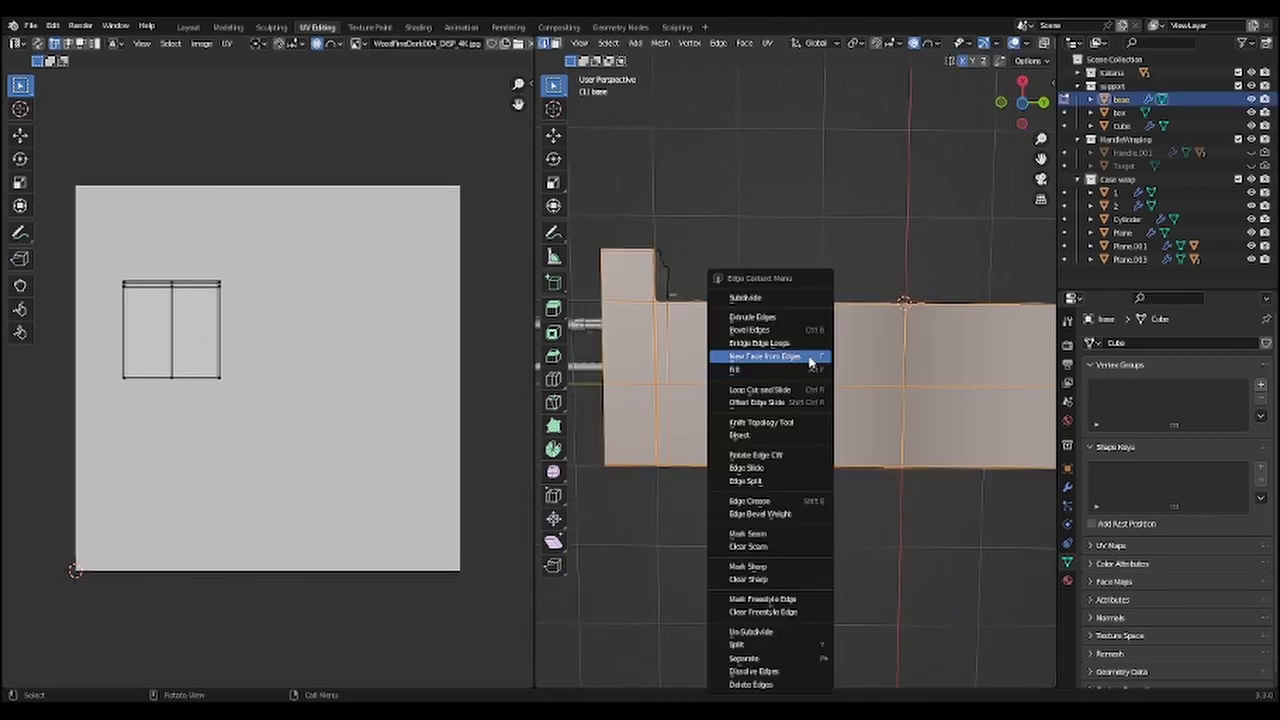
click(764, 533)
scroll(794, 317, down, 3)
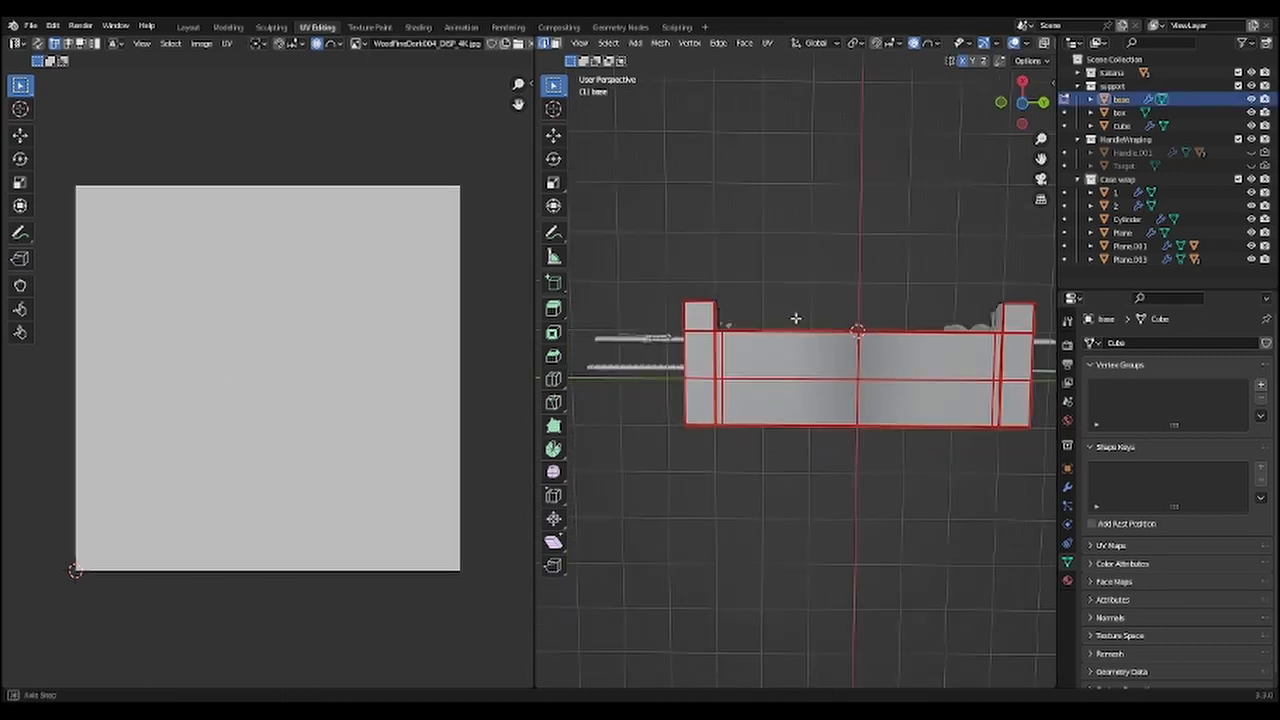
Step: Mark a seam along the edge loop running across the middle of the stand's base
middle_drag(794, 317, 763, 439)
scroll(837, 389, up, 3)
alt+click(847, 400)
right_click(809, 400)
click(809, 400)
Step: Mark seams along three edge loops at the end of the stand's base and unwrap the whole base mesh
scroll(809, 400, down, 3)
scroll(700, 483, up, 4)
alt+click(700, 483)
alt+click(742, 484)
alt+click(795, 502)
right_click(807, 517)
click(803, 514)
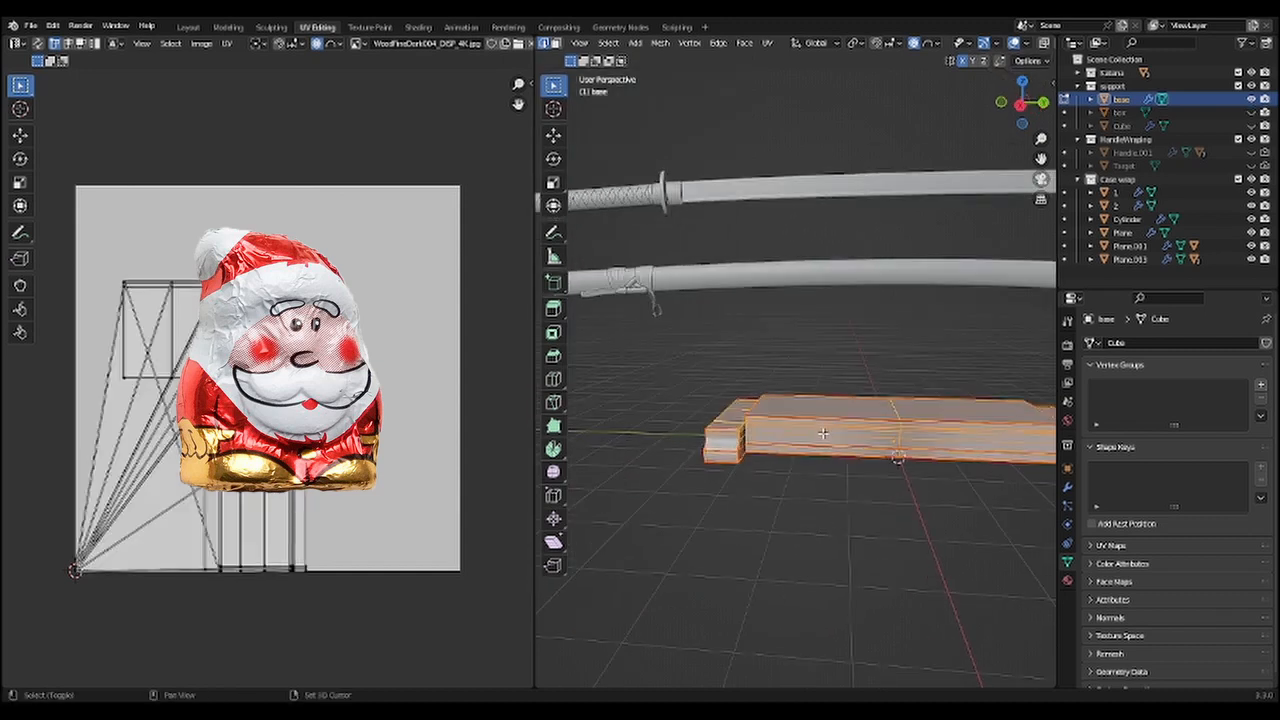
key(u)
click(771, 429)
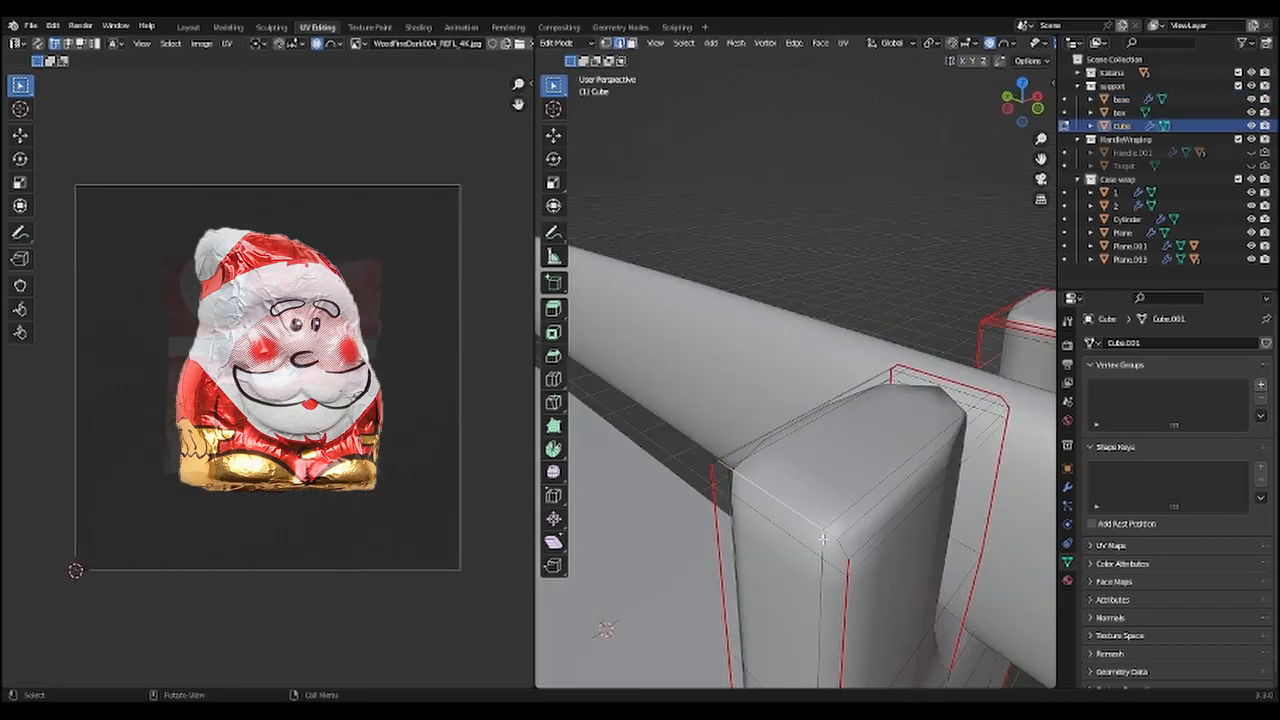
Step: Mark a seam along the top edge of the stand's support post and unwrap the support mesh
right_click(783, 456)
click(783, 456)
middle_drag(783, 456, 781, 489)
middle_drag(834, 441, 840, 460)
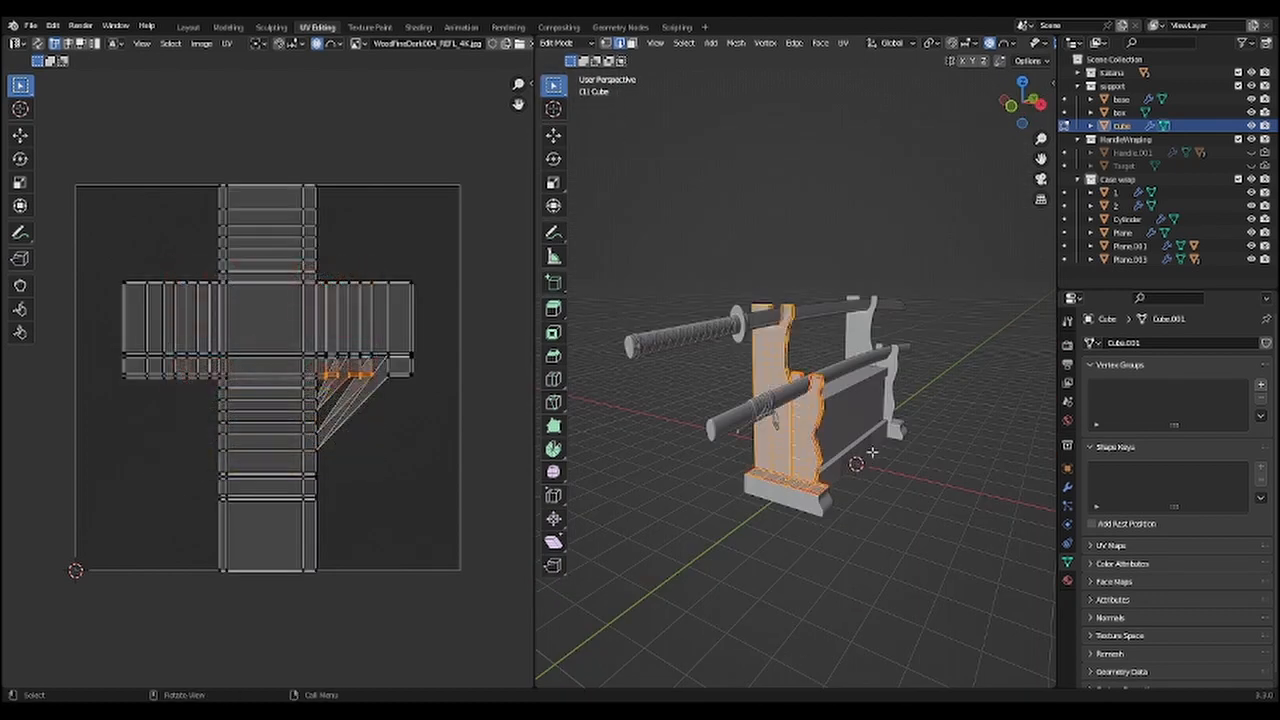
key(u)
click(870, 455)
scroll(425, 471, down, 1)
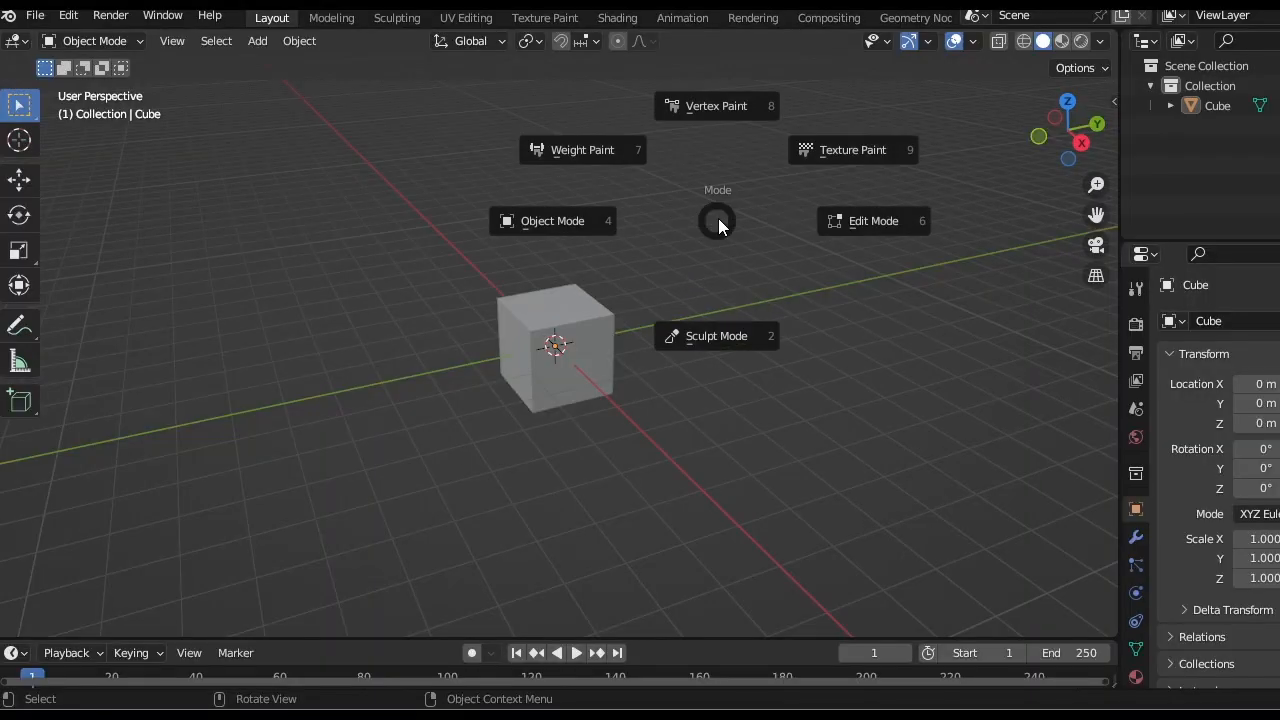
Step: Switch the default cube to Edit Mode and mark one of its vertical edges as a seam
click(875, 225)
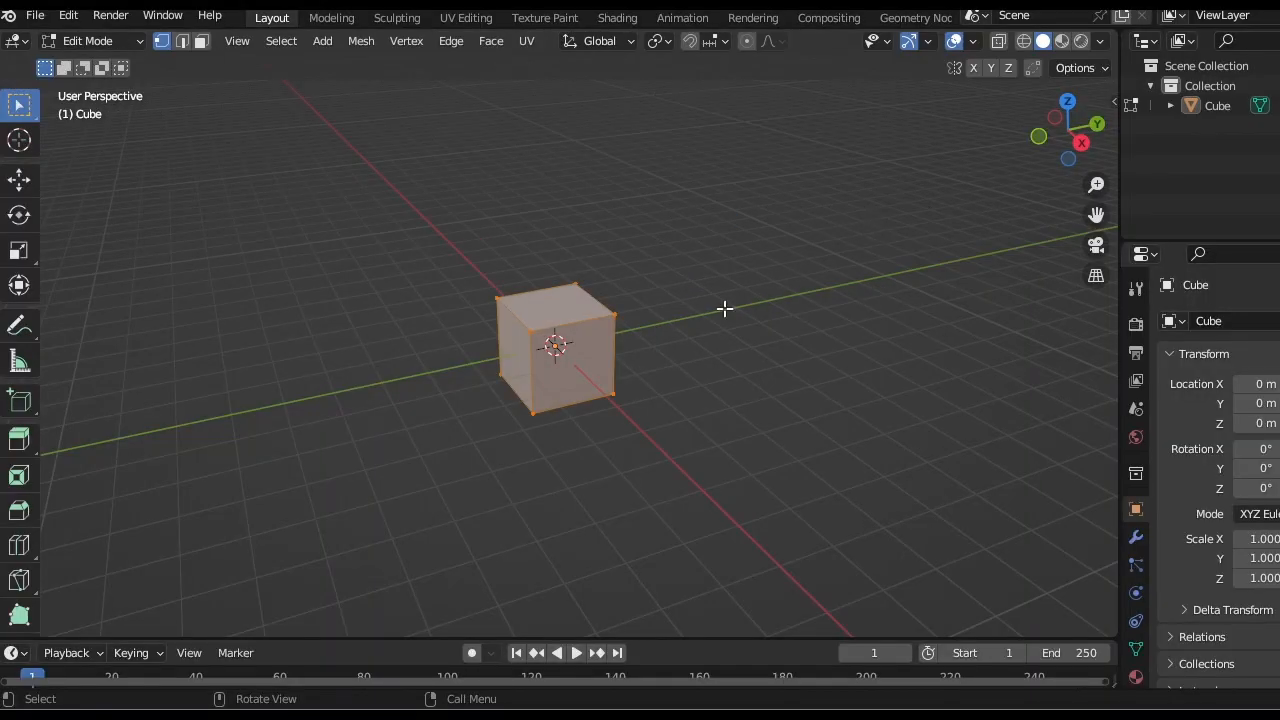
scroll(591, 351, up, 2)
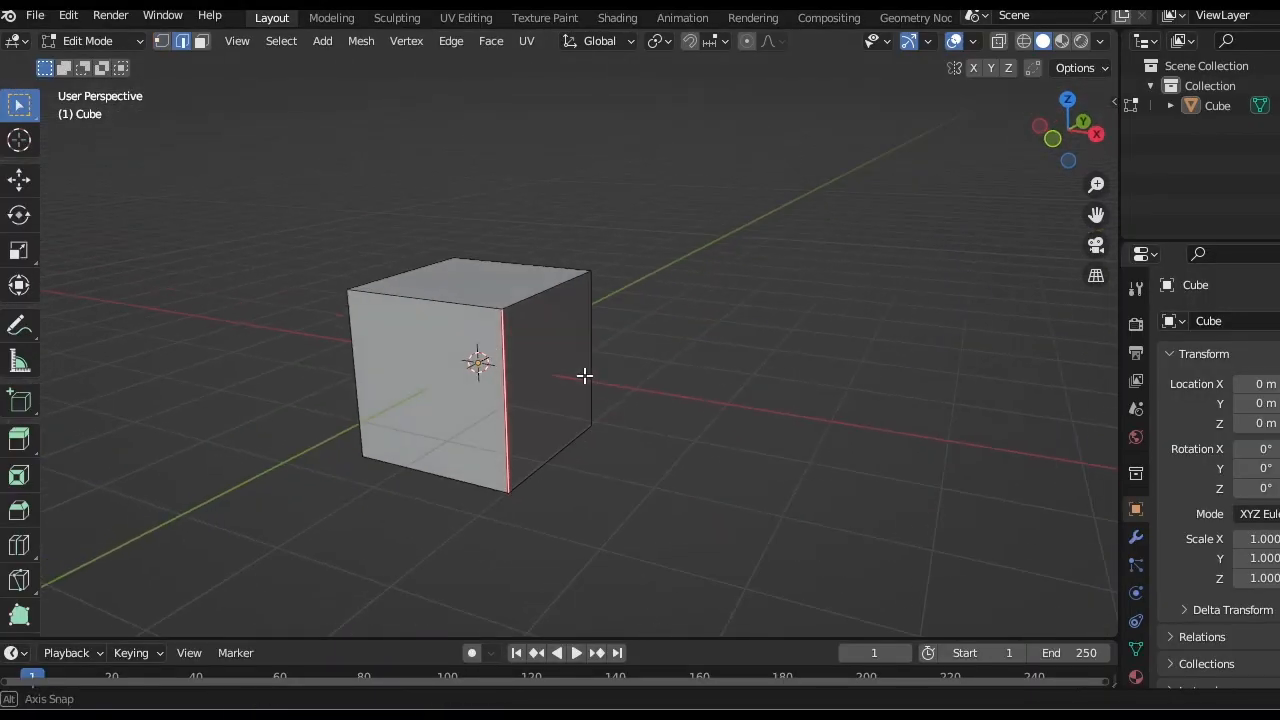
middle_drag(583, 371, 722, 271)
key(u)
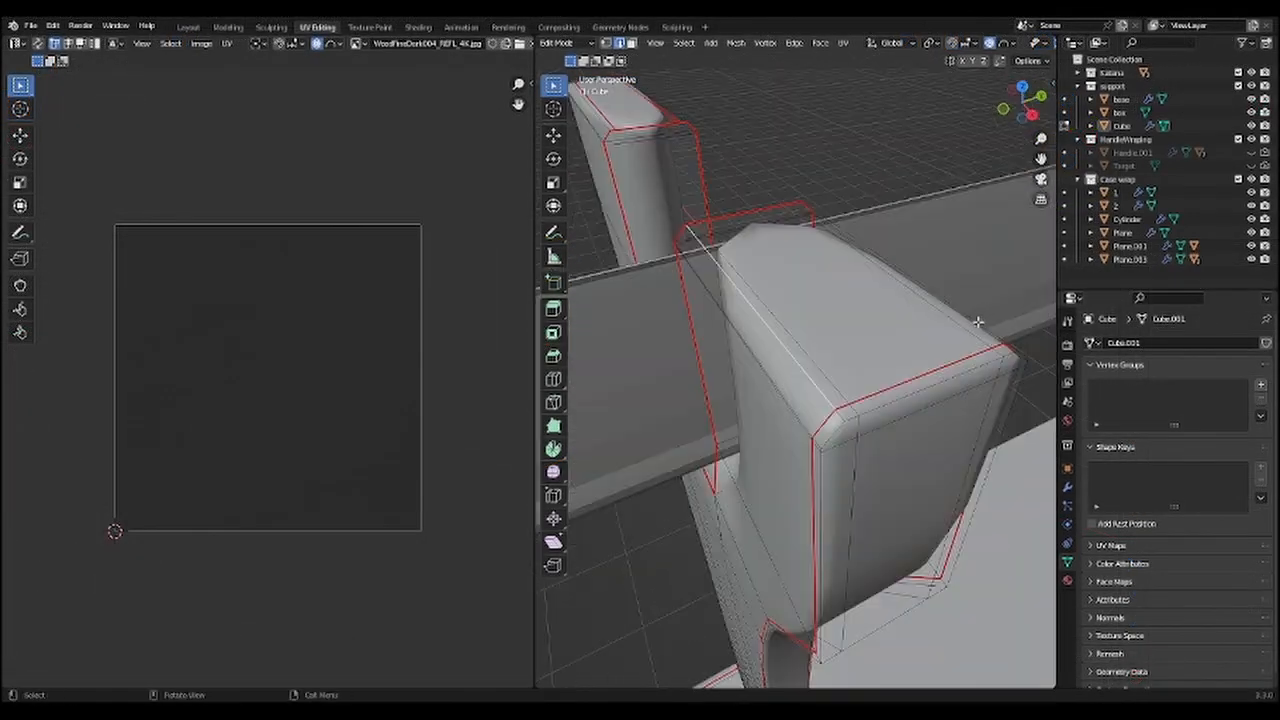
Step: Mark the selected top edges of the support post as seams
right_click(886, 363)
click(886, 363)
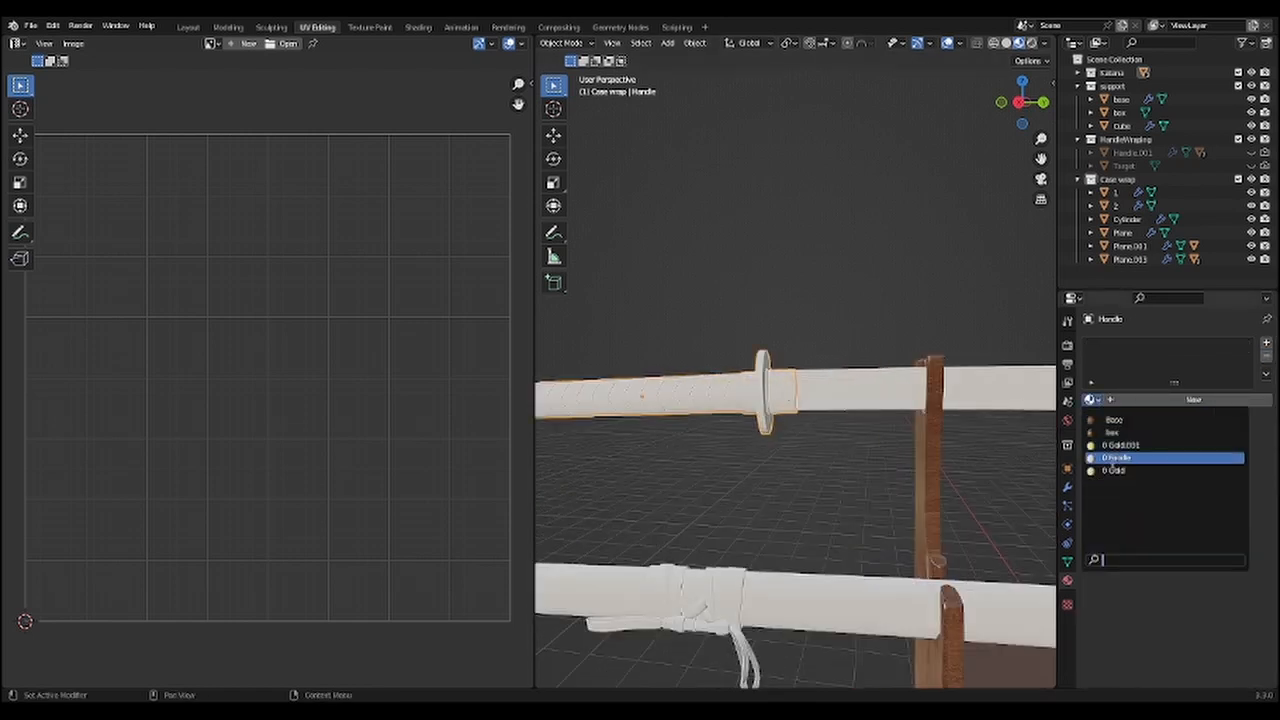
Step: Assign the existing handle material to the katana handle and darken its base colour to dark grey
click(1114, 462)
click(1190, 539)
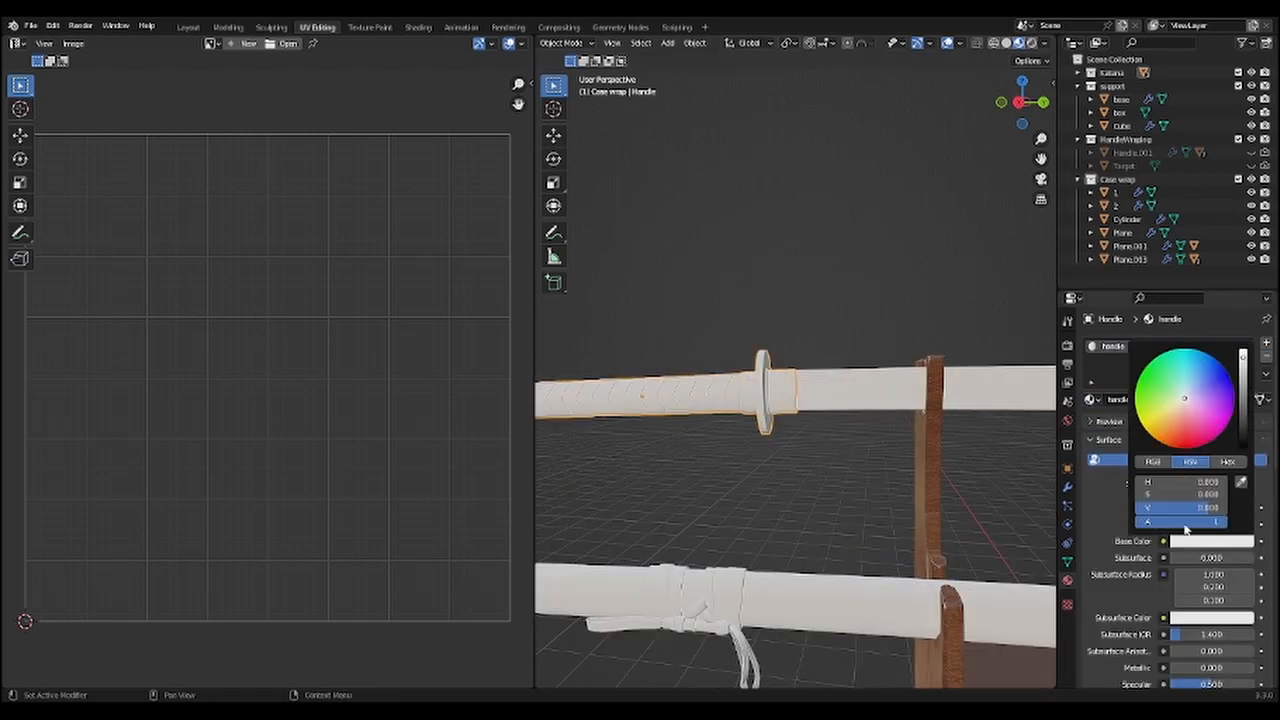
click(1242, 431)
Step: Add a second material slot to the handle and put the Gold.001 material in it
click(1092, 399)
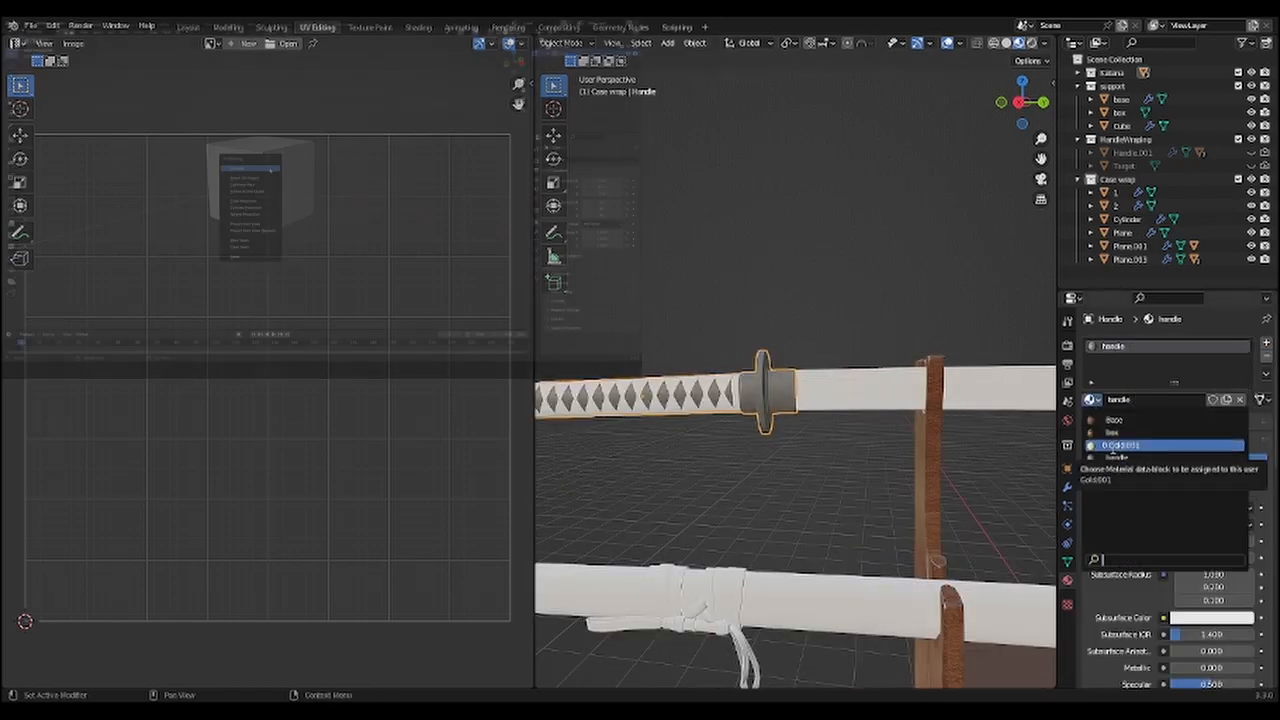
click(1267, 347)
click(1092, 399)
click(1130, 466)
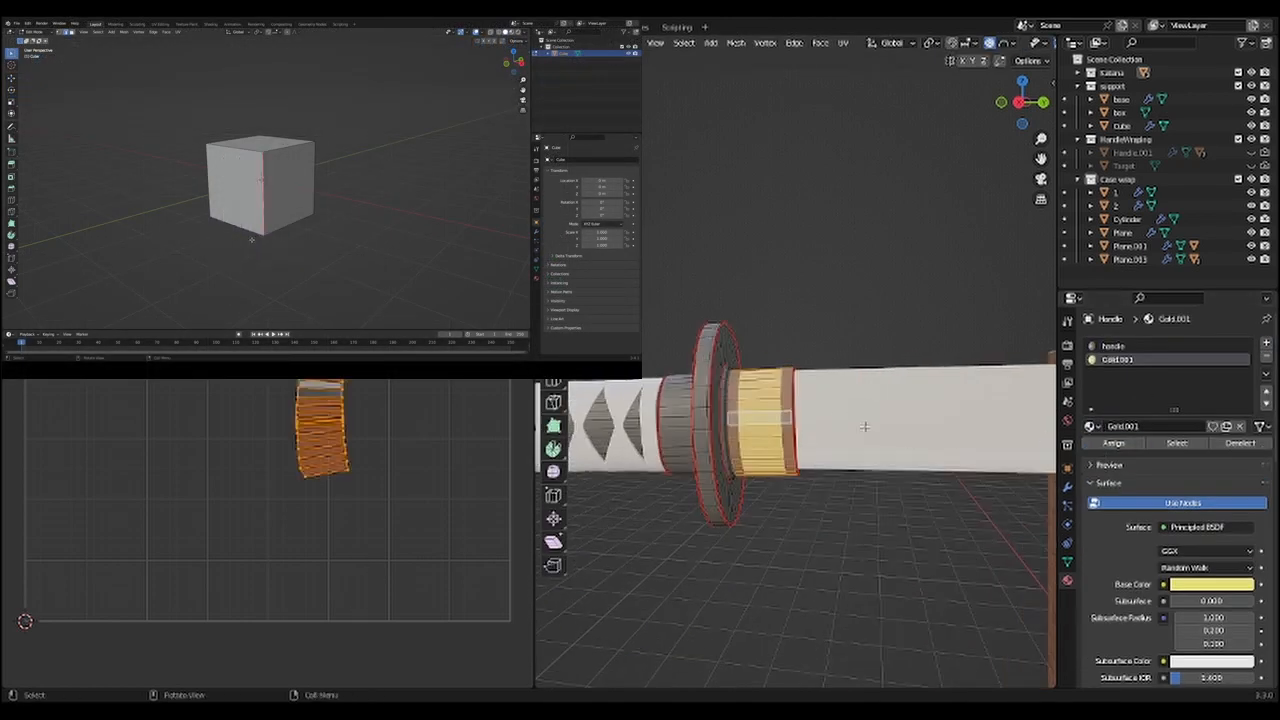
Step: Select the remaining collar faces beside the guard, assign Gold.001 to them, and reveal the hidden geometry
key(Tab)
scroll(865, 427, up, 4)
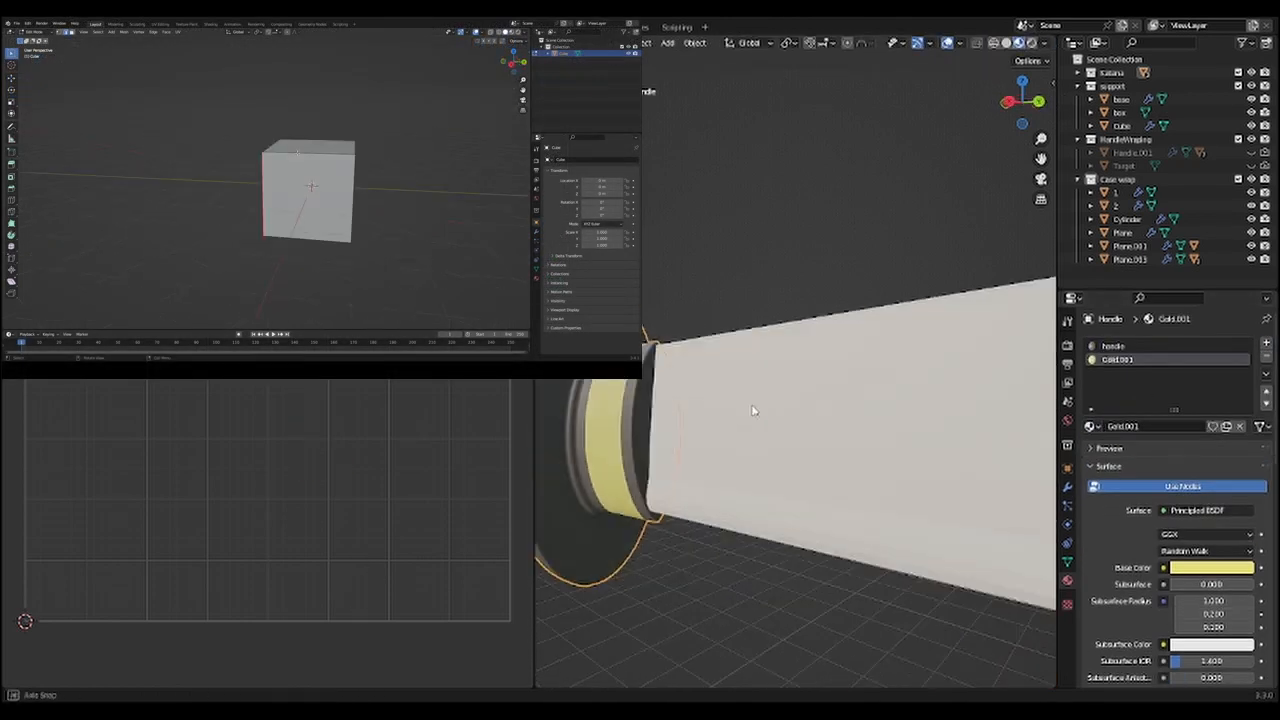
key(Tab)
shift+click(766, 264)
middle_drag(800, 326, 812, 343)
scroll(812, 343, down, 1)
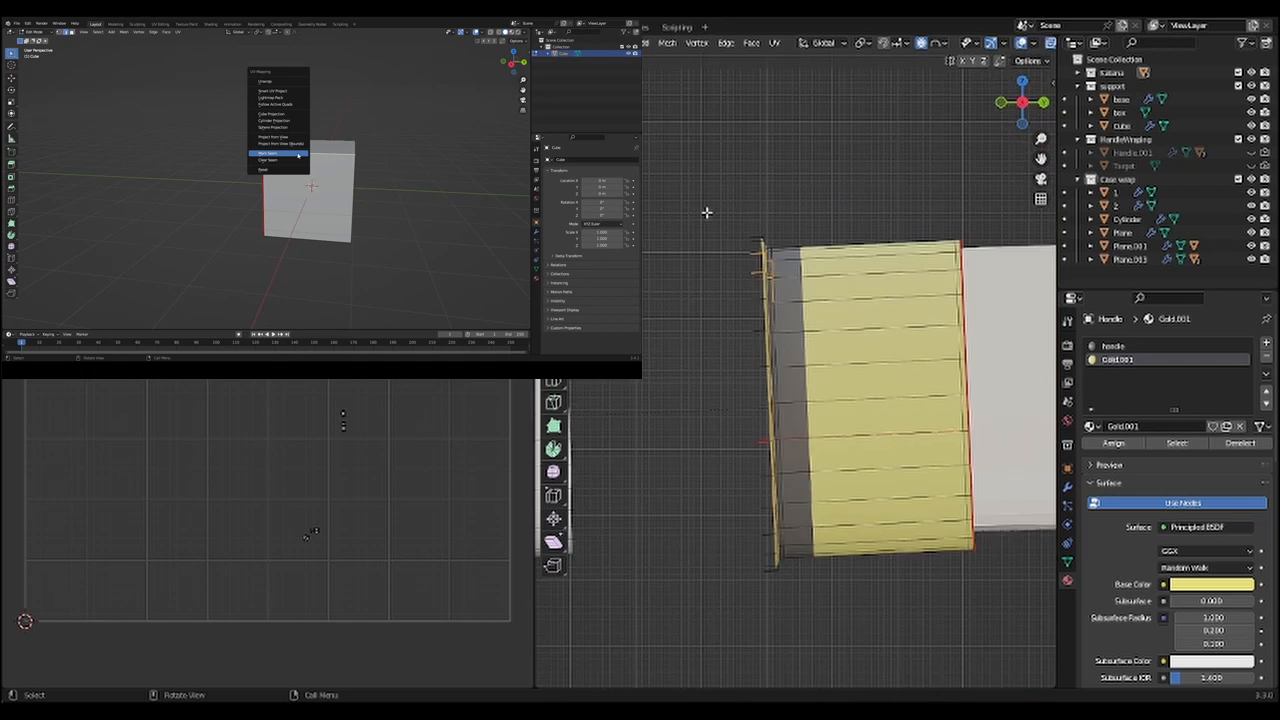
drag(697, 212, 776, 625)
click(1130, 448)
click(700, 337)
middle_drag(700, 337, 837, 384)
key(alt+h)
scroll(837, 384, down, 4)
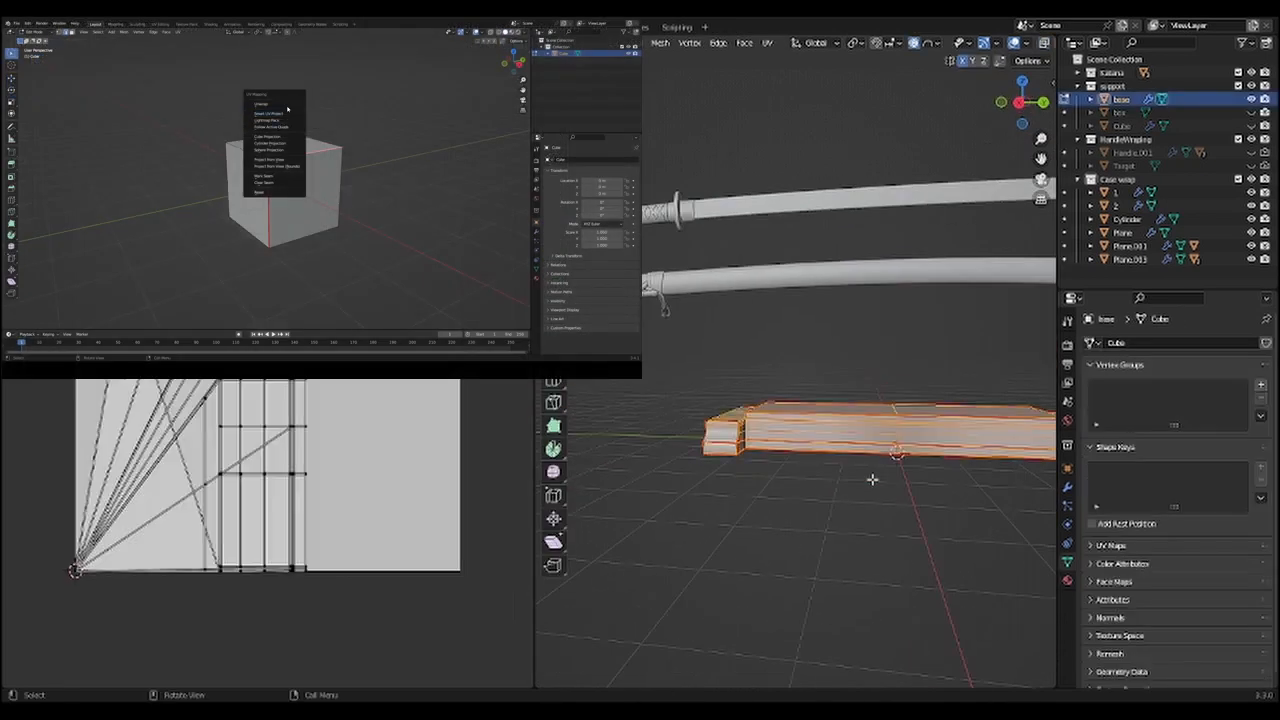
Step: Unwrap the entire mesh of the stand's base
middle_drag(872, 479, 771, 431)
key(u)
click(771, 431)
scroll(398, 445, down, 1)
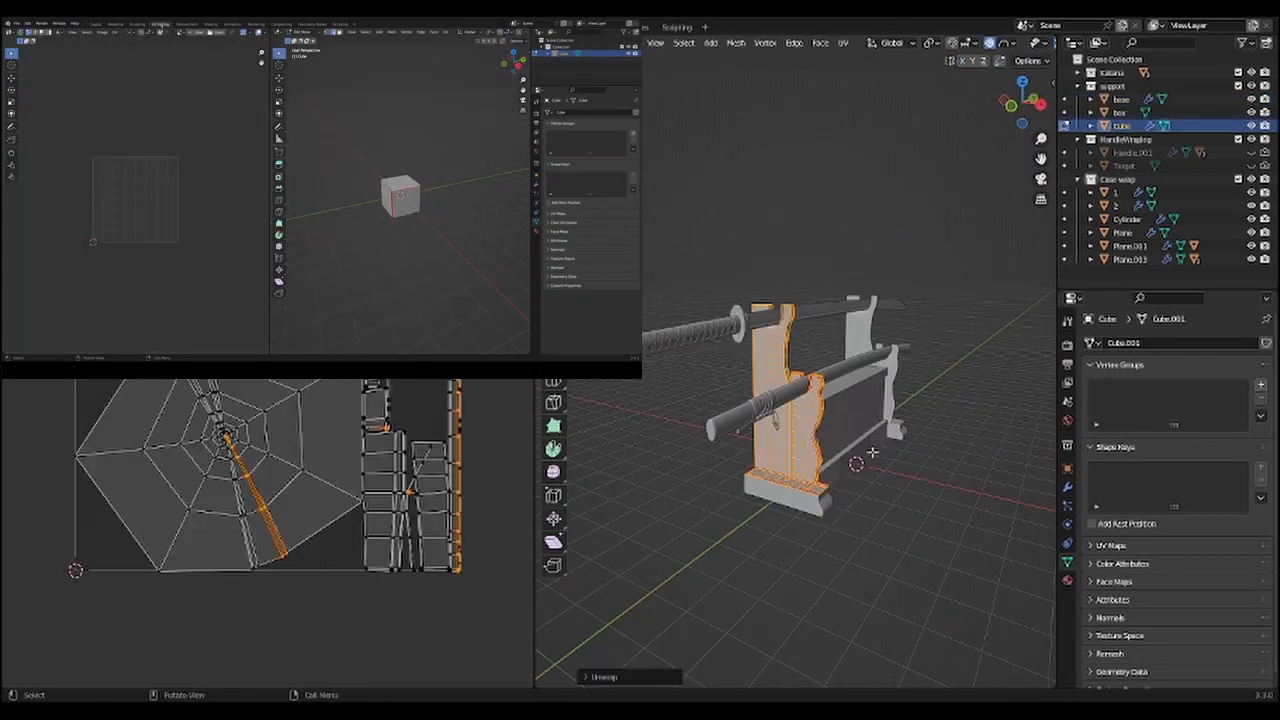
Step: Unwrap the whole katana handle mesh and select all of its geometry
scroll(425, 470, down, 1)
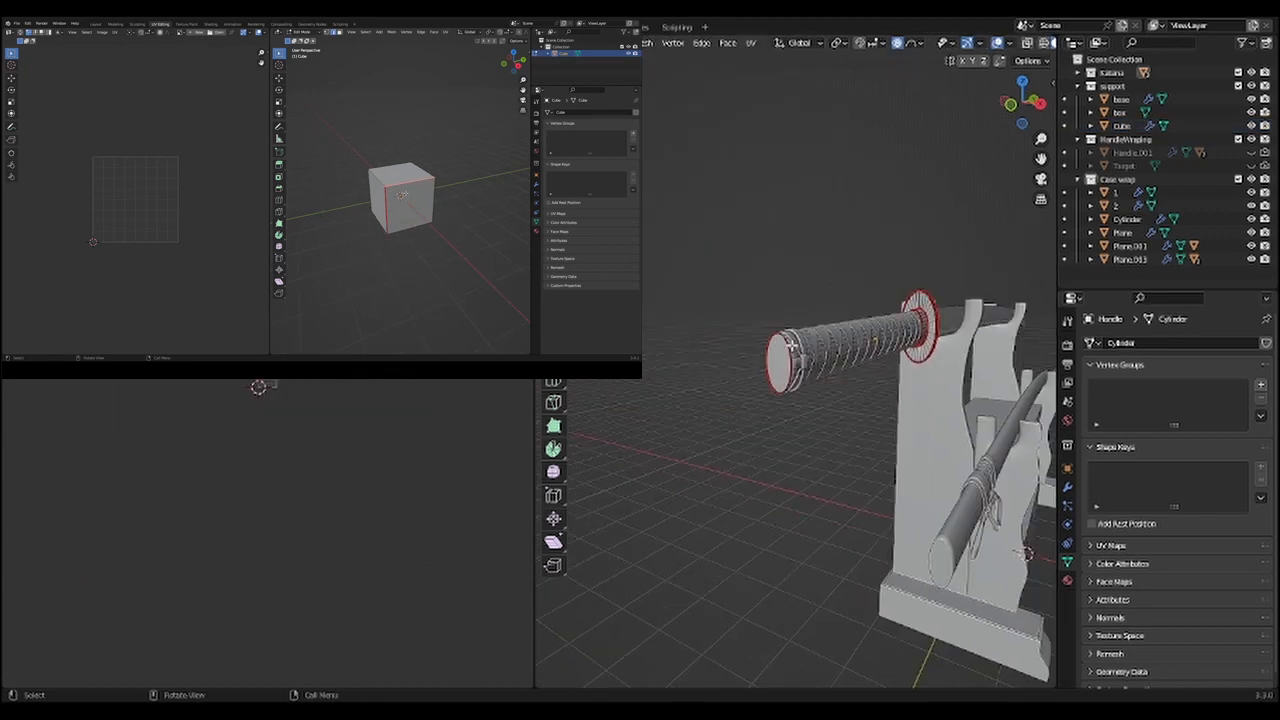
click(837, 343)
key(u)
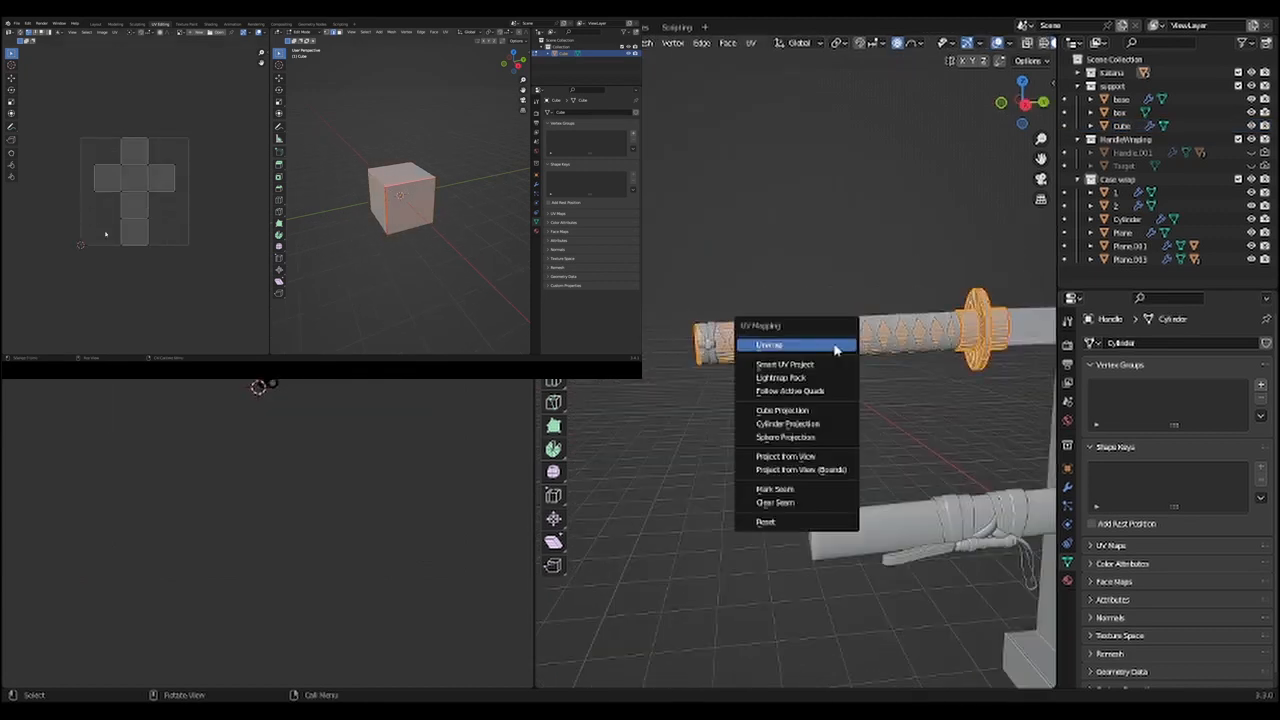
click(800, 343)
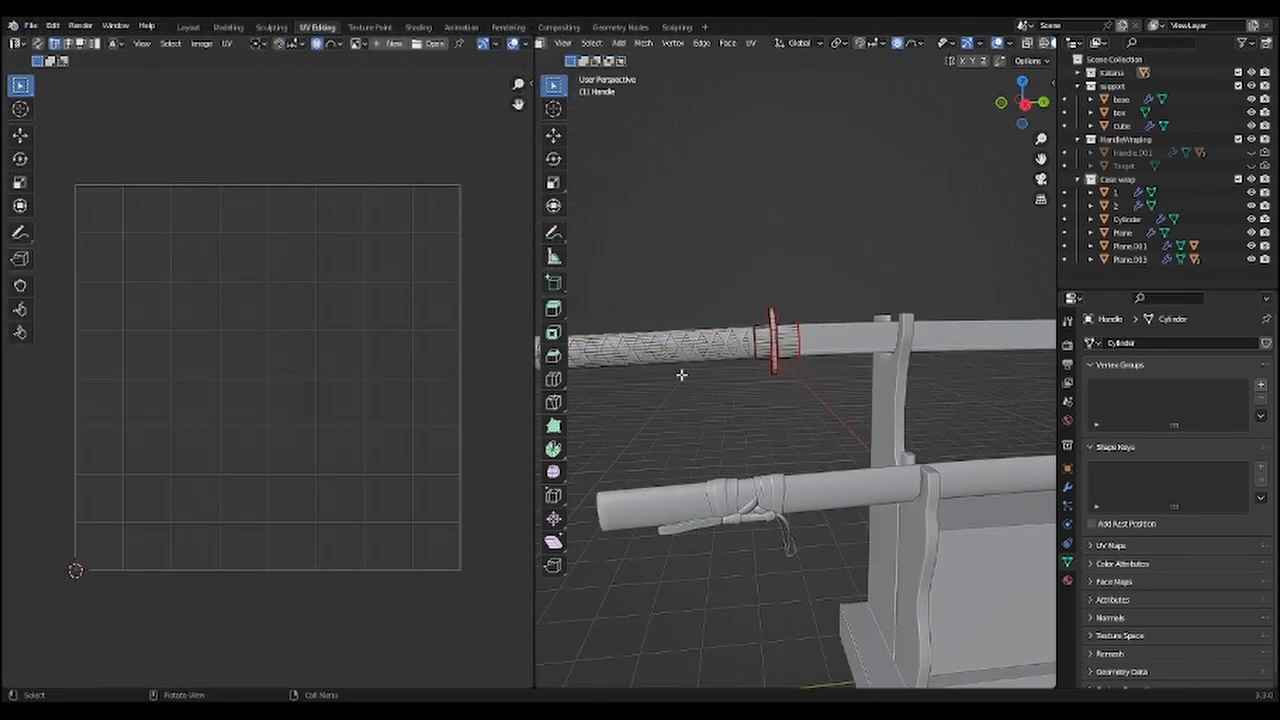
key(a)
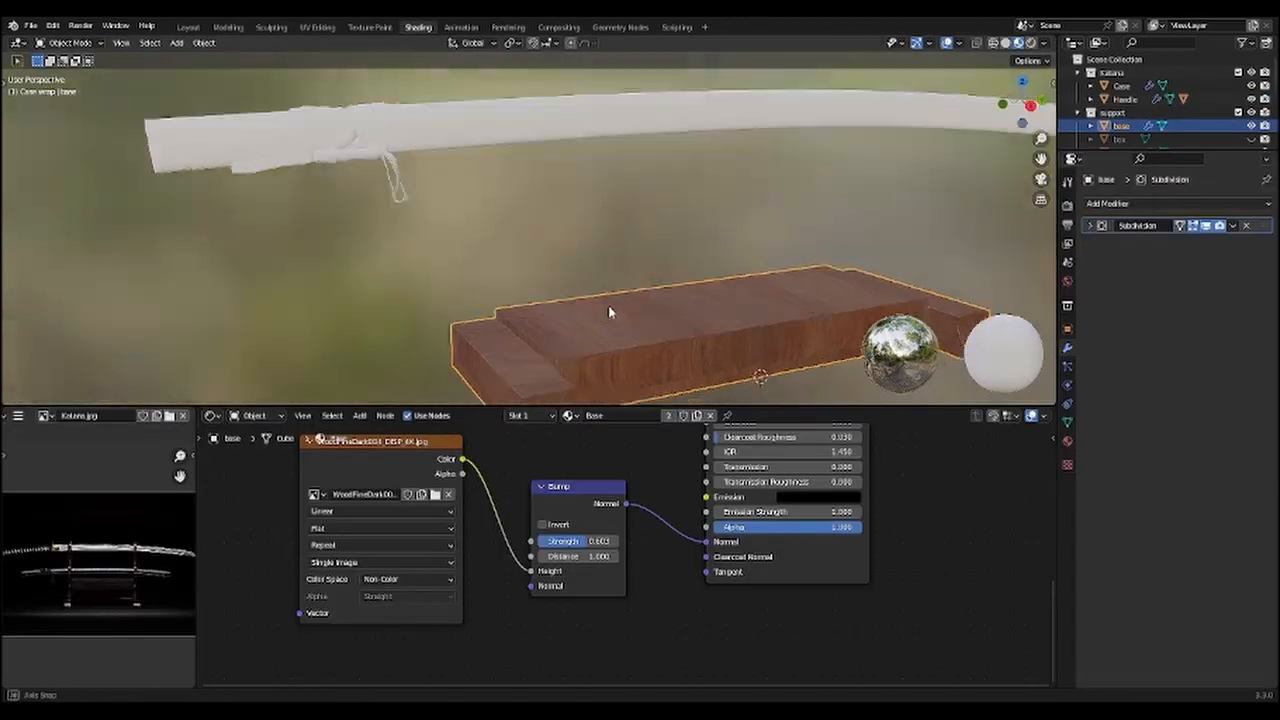
Step: Unhide the stand's box object
middle_drag(609, 307, 677, 277)
click(1251, 139)
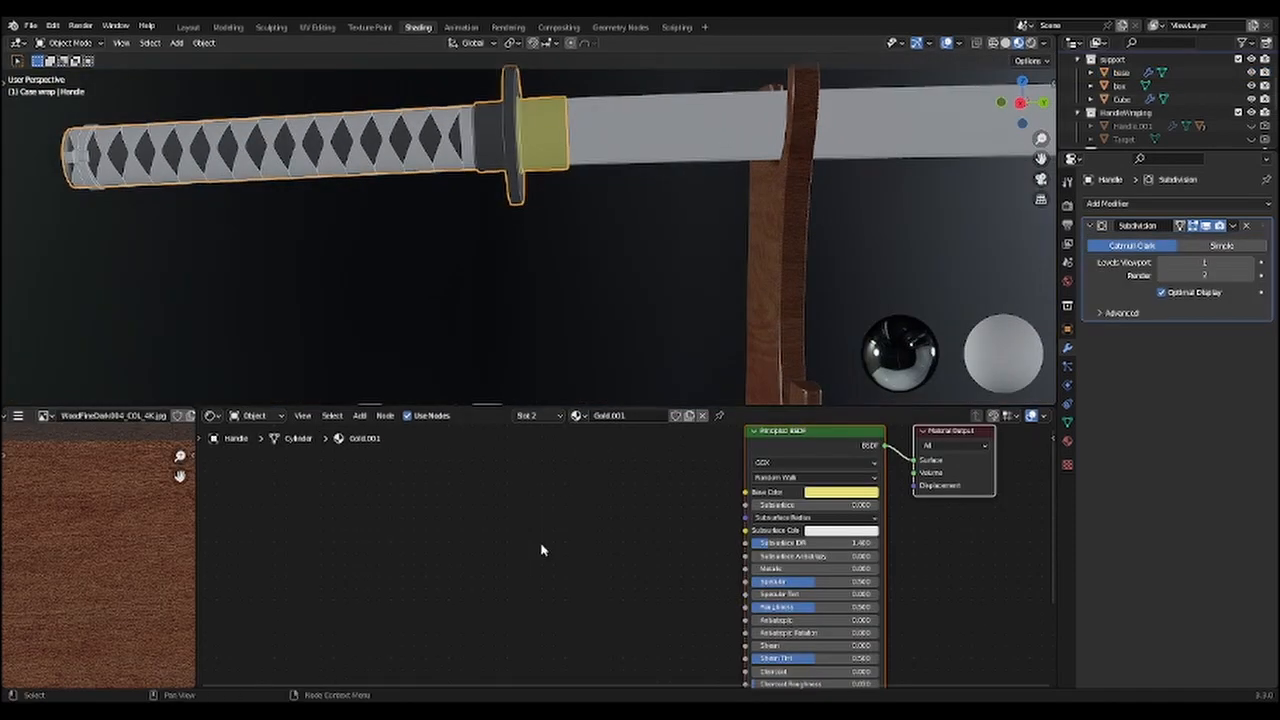
Step: Add an Image Texture node with the MetalGoldPaint002_COL_4K_METALNESS map to Gold.001 and connect its colour to Base Color
scroll(541, 550, down, 1)
middle_drag(541, 550, 512, 528)
key(shift+a)
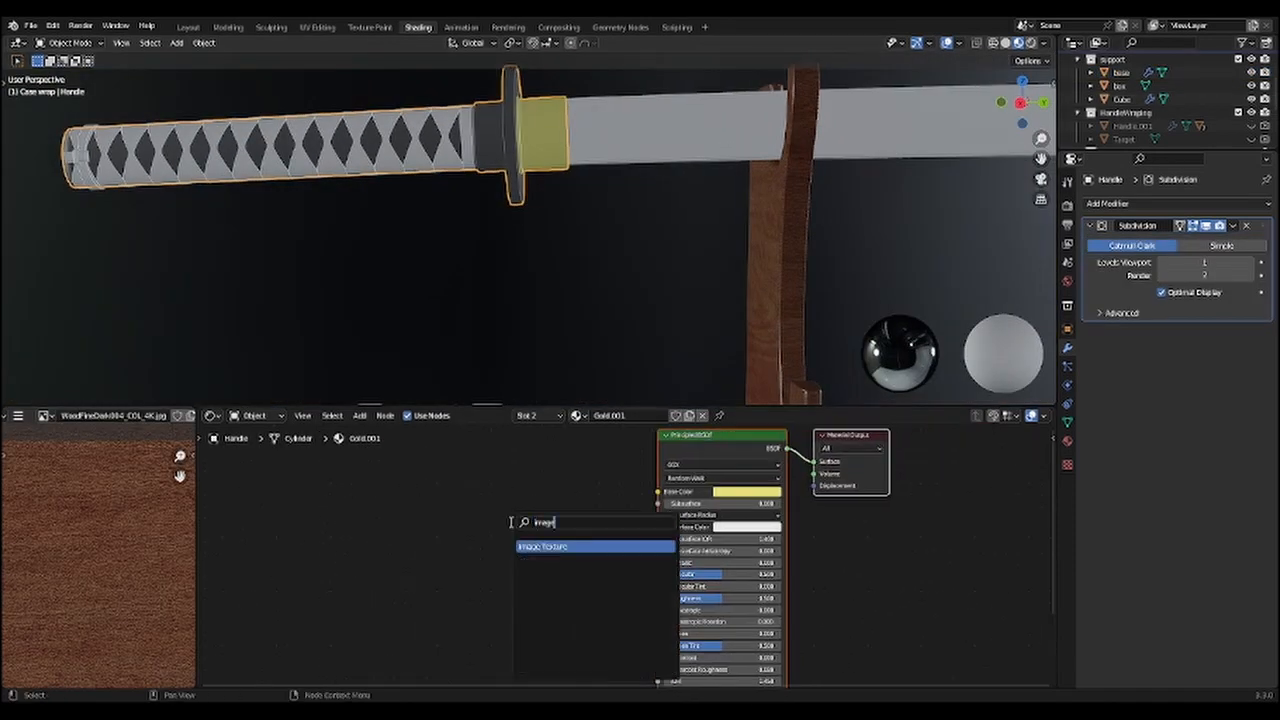
text(image)
key(Return)
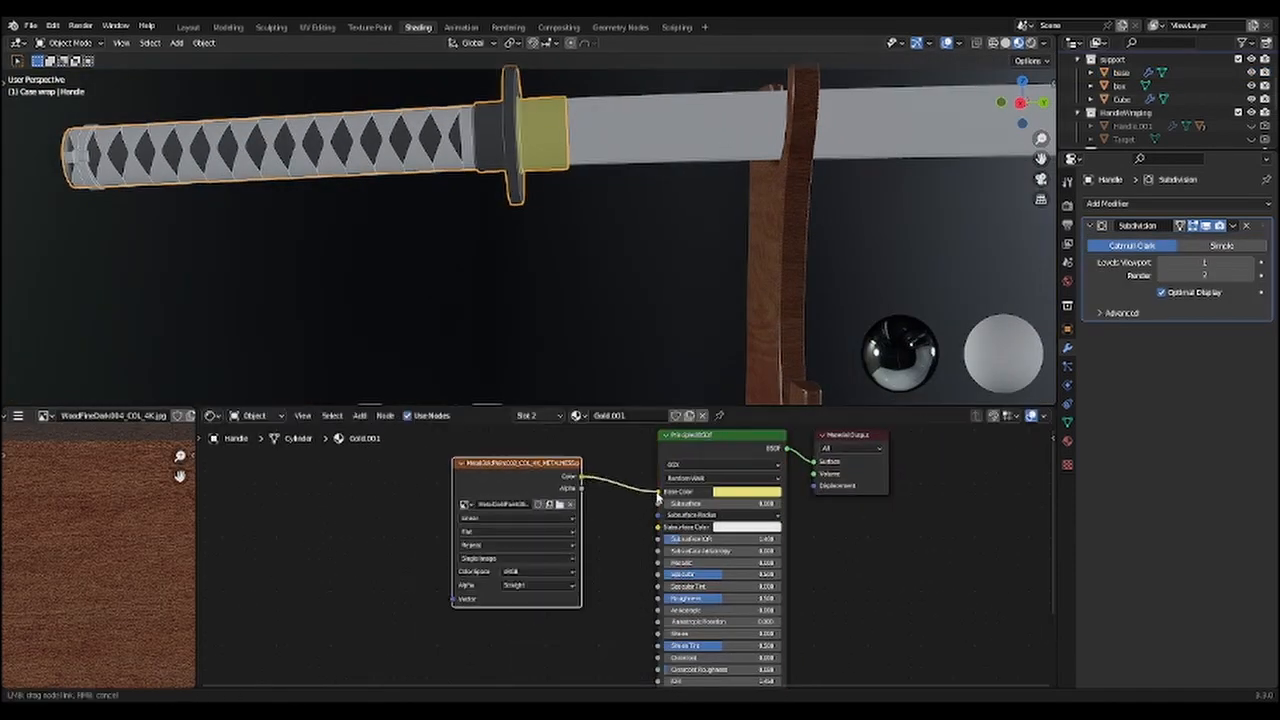
scroll(624, 553, down, 4)
key(g)
click(614, 500)
middle_drag(539, 457, 551, 457)
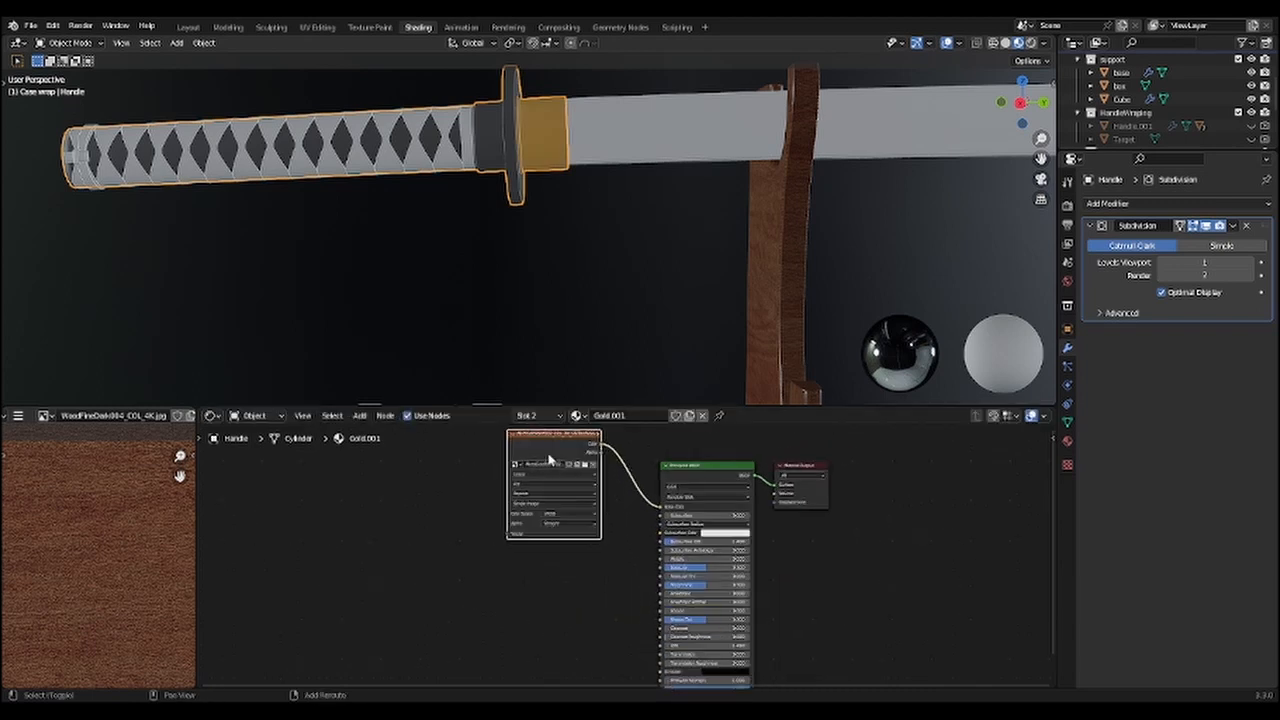
Step: Duplicate the gold colour texture node, place the copy below it, and connect the copy's colour to Roughness
key(ctrl+shift+d)
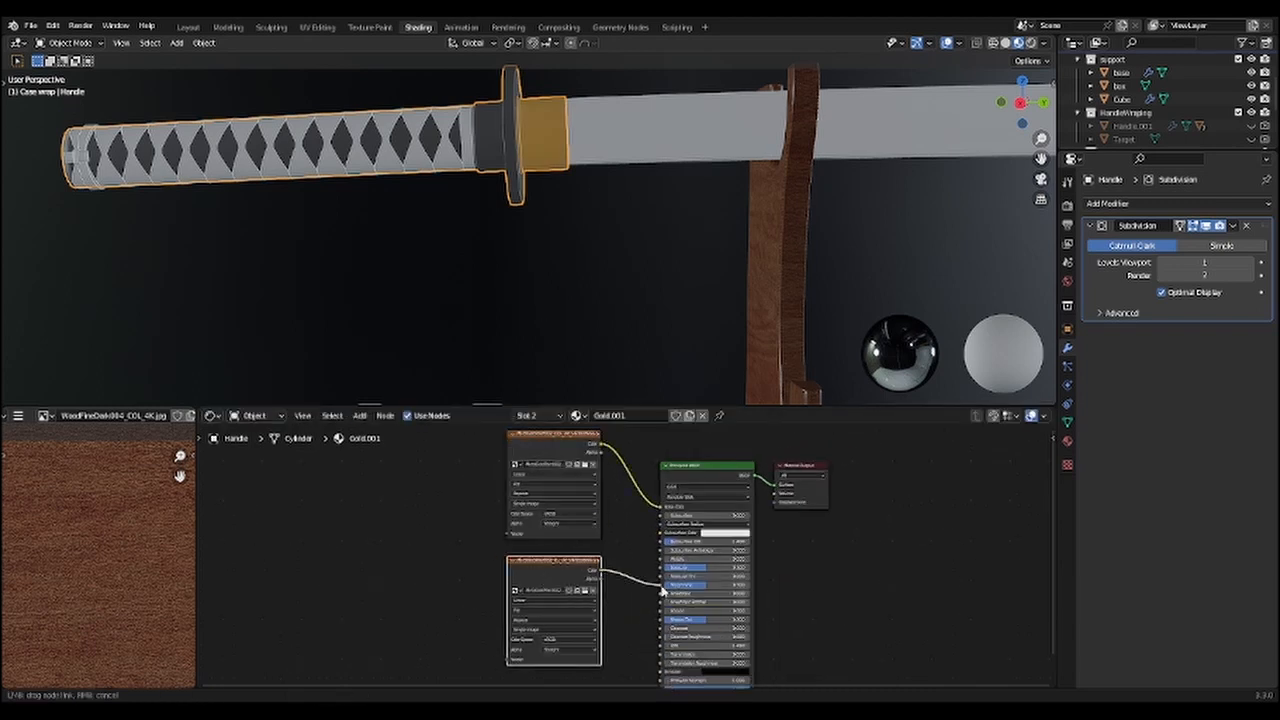
key(g)
scroll(630, 540, down, 1)
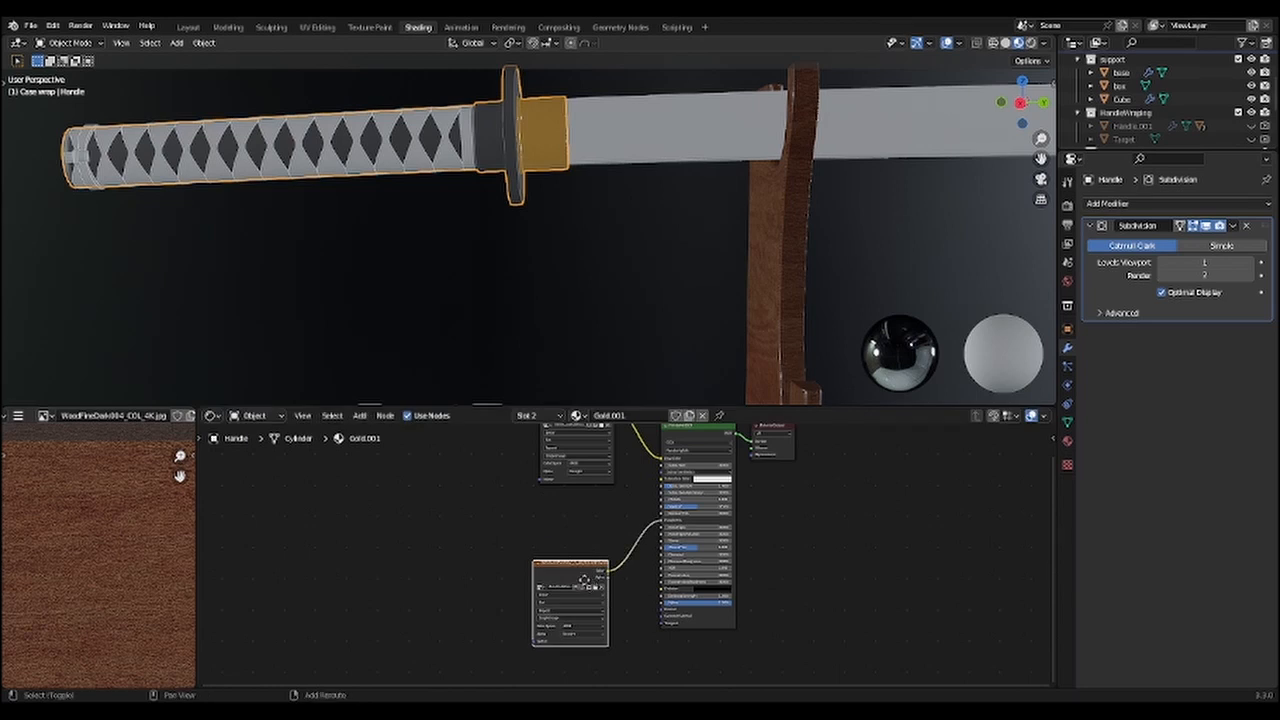
Step: Duplicate the roughness texture node for the MetalGoldPaint002_METALNESS map and place it between the two existing texture nodes
key(shift+d)
click(598, 512)
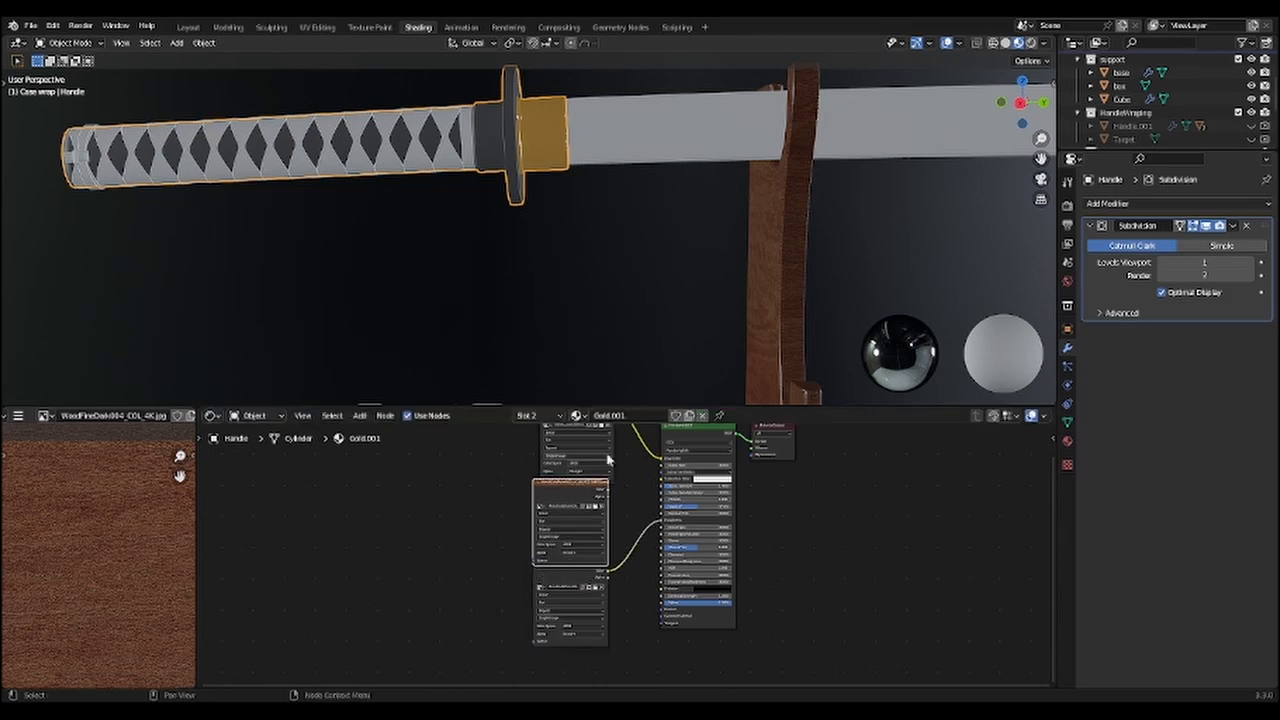
scroll(608, 460, down, 3)
middle_drag(608, 460, 620, 530)
drag(609, 504, 598, 466)
drag(598, 560, 590, 532)
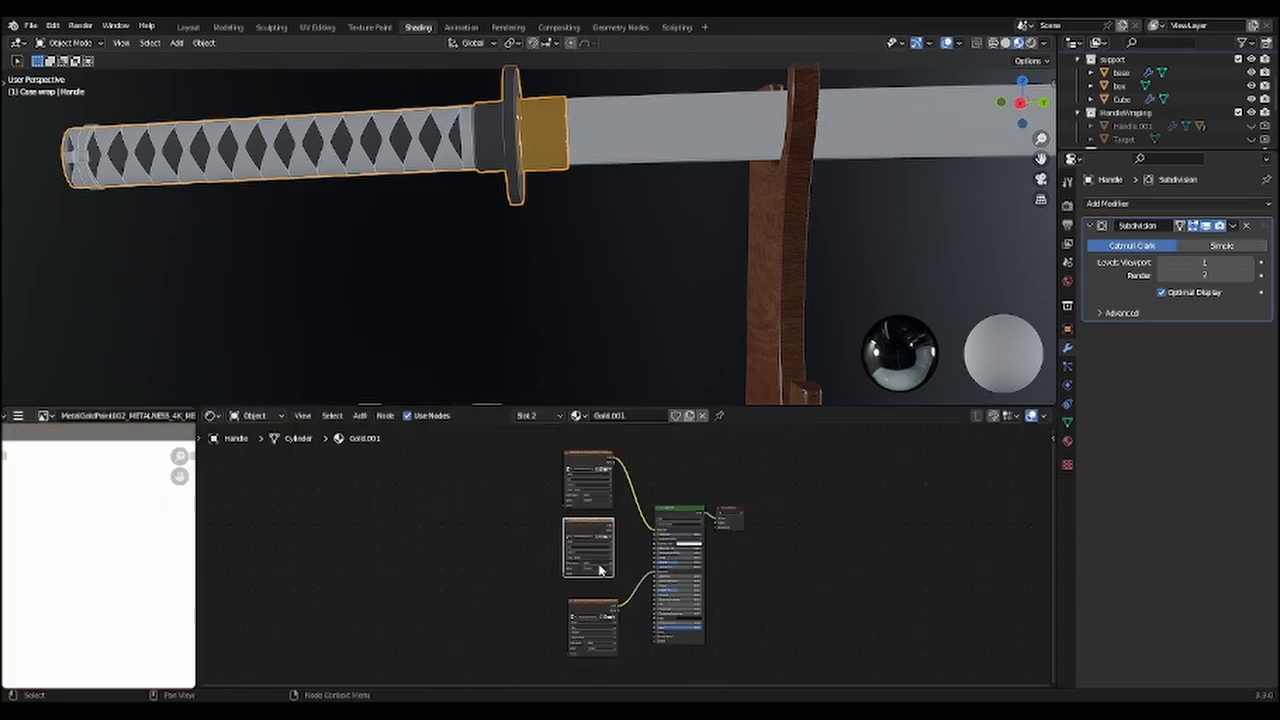
Step: Set the metalness texture's colour space to Non-Color
scroll(600, 570, down, 3)
ctrl+middle_drag(561, 508, 620, 450)
click(567, 639)
click(569, 571)
middle_drag(618, 499, 624, 538)
middle_drag(605, 541, 601, 511)
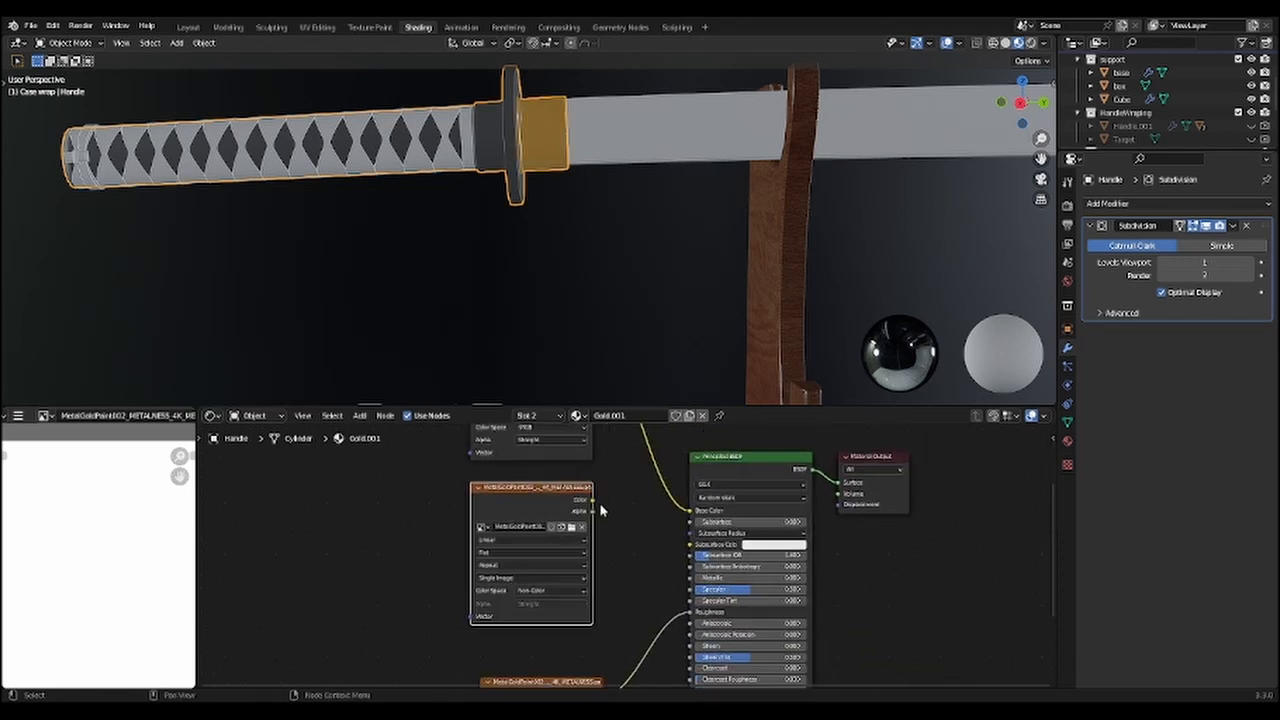
Step: Connect the metalness texture's colour to Metallic and align the roughness texture node beneath it
scroll(617, 546, down, 5)
middle_drag(629, 571, 665, 528)
drag(605, 605, 598, 589)
middle_drag(657, 503, 660, 606)
scroll(664, 602, down, 5)
scroll(560, 196, down, 3)
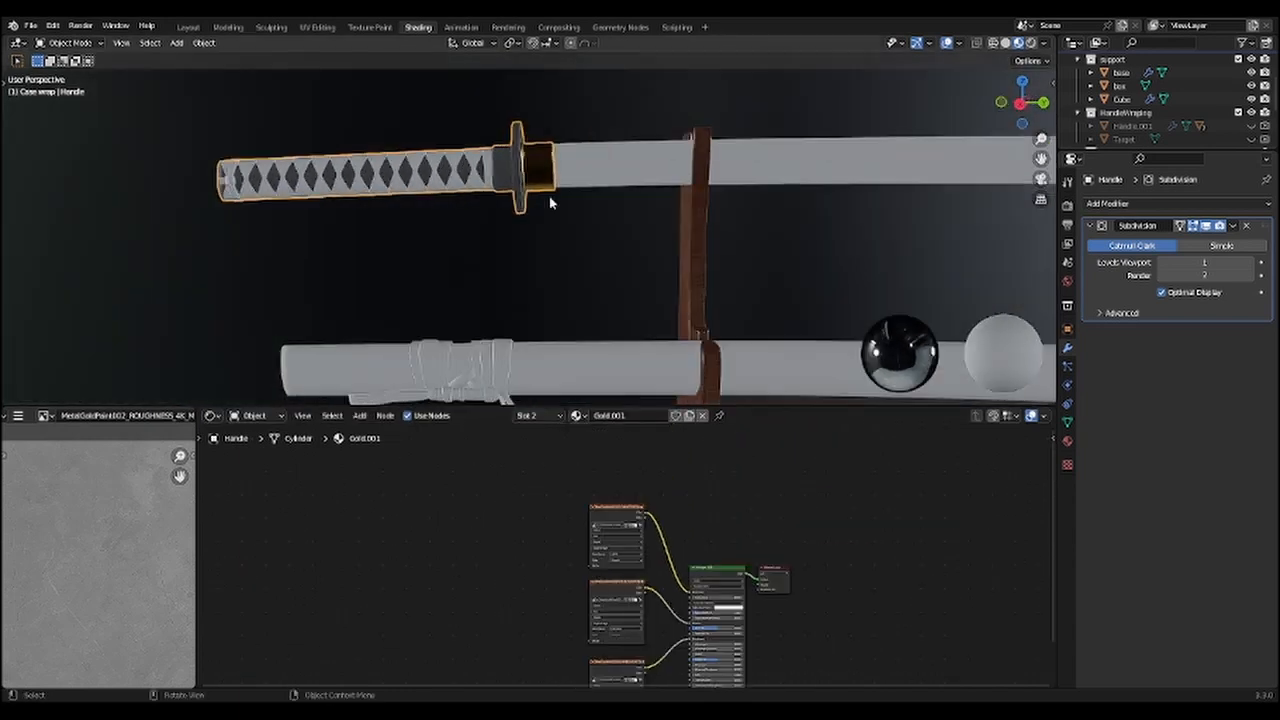
Step: Display the Katana.jpg reference picture in the image editor
click(41, 416)
click(57, 434)
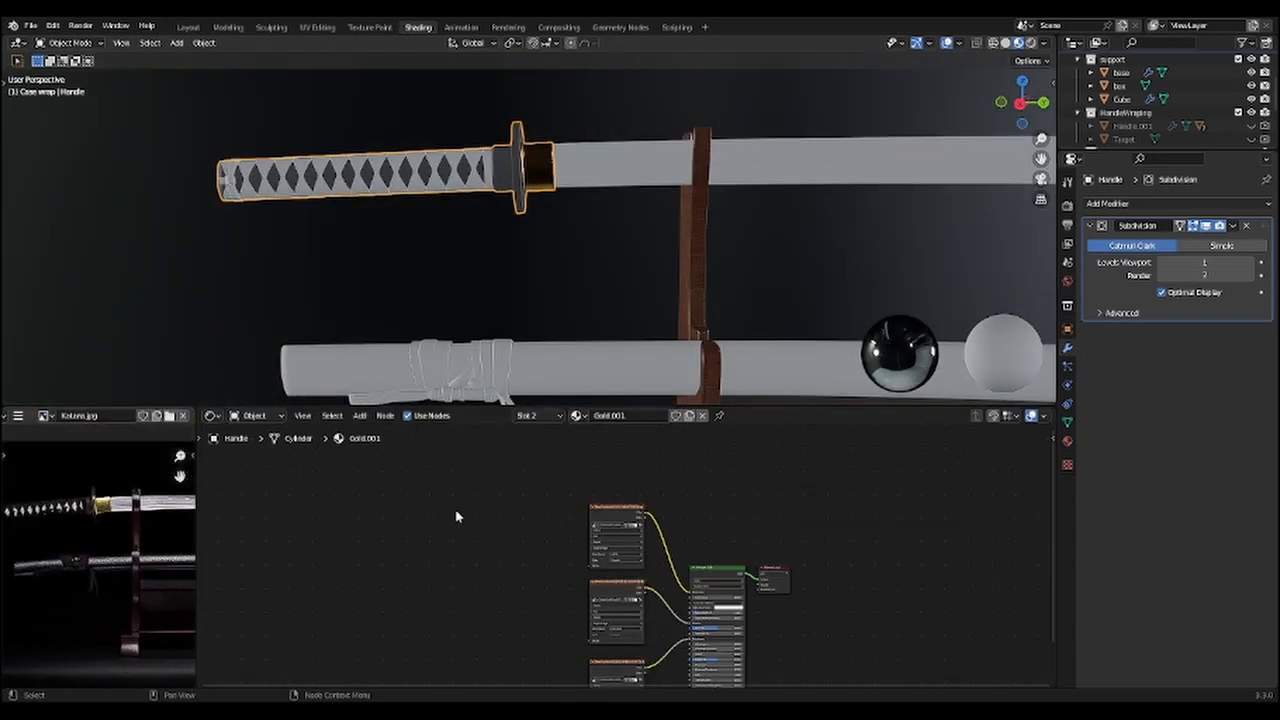
Step: Connect the Bump node's Normal output to the Principled BSDF's Normal input in Gold.001 and check the collar closely
middle_drag(544, 567, 533, 457)
scroll(592, 569, up, 3)
middle_drag(592, 569, 575, 473)
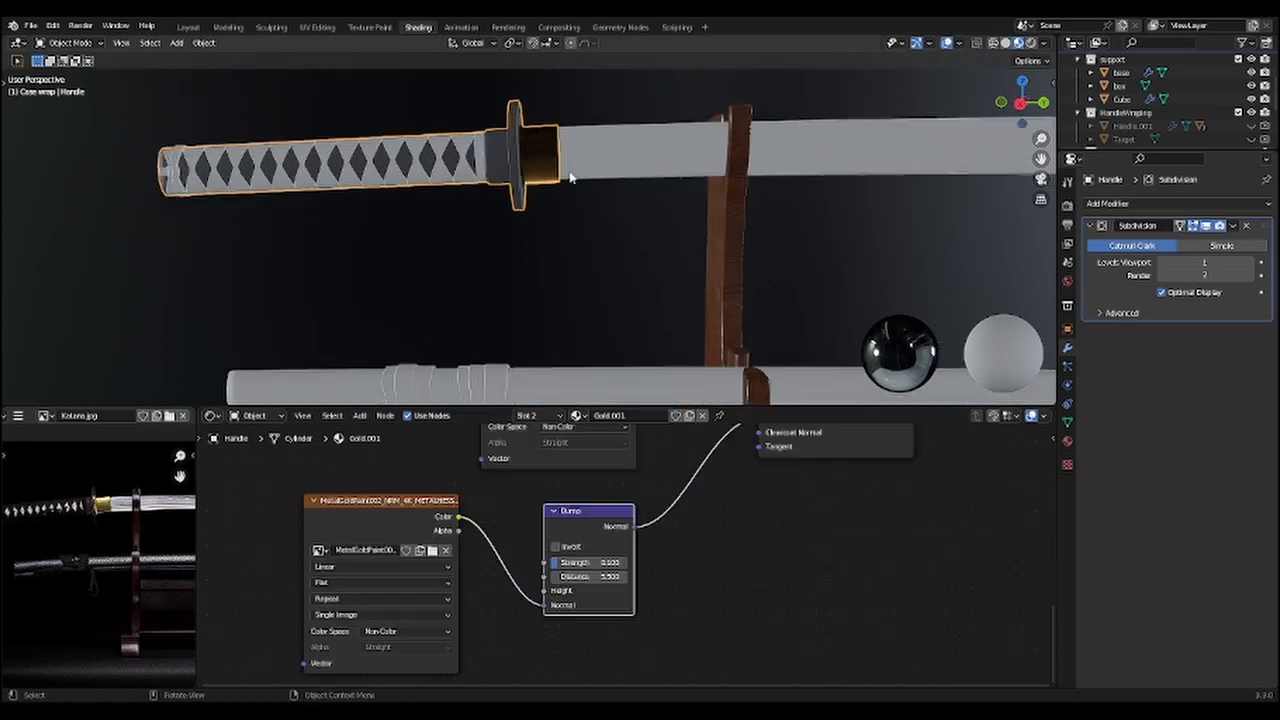
scroll(571, 177, up, 7)
middle_drag(571, 177, 583, 201)
drag(586, 595, 709, 497)
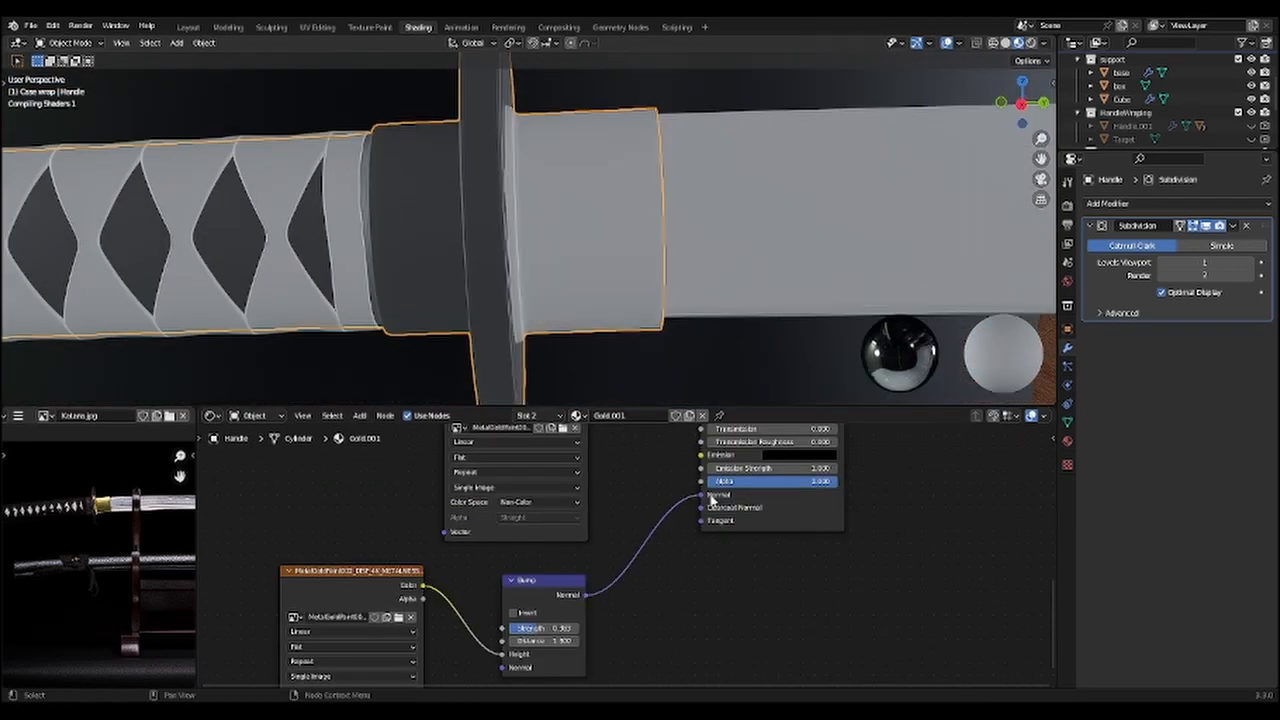
Step: Lower the Bump node's Strength to 0.050 in Gold.001 and check the gold collar's surface
middle_drag(604, 504, 636, 448)
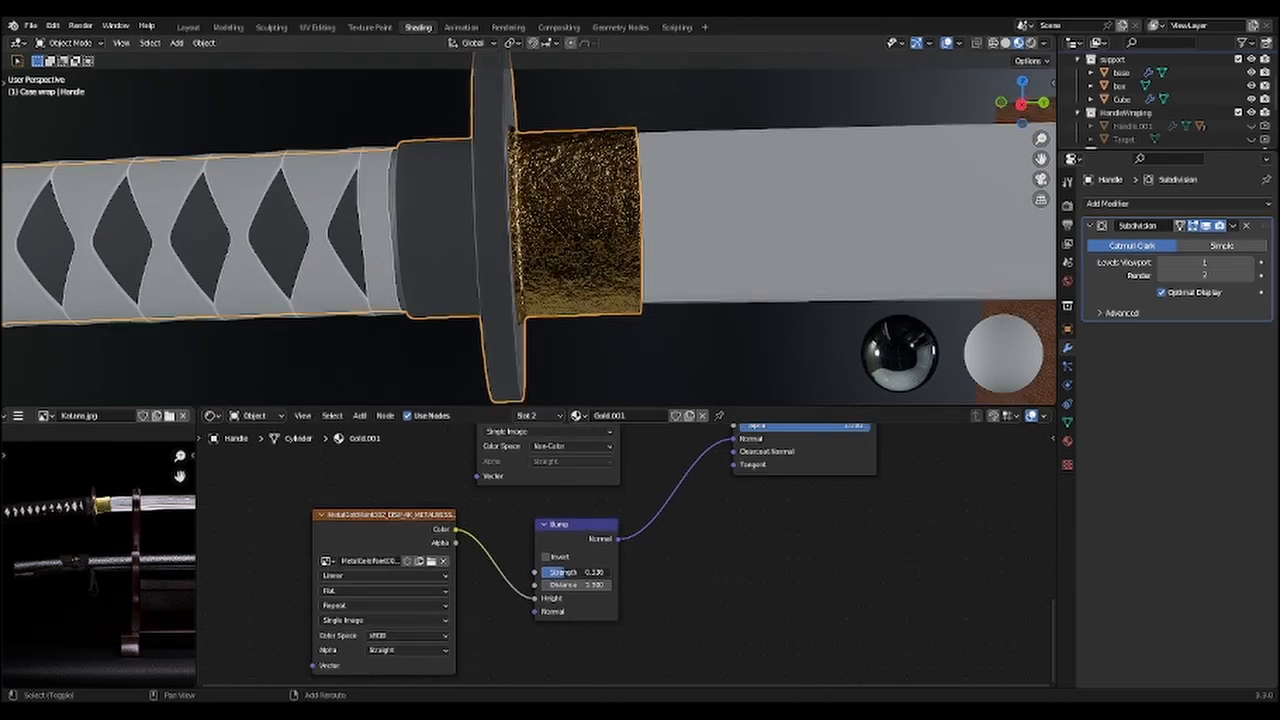
drag(575, 571, 545, 571)
scroll(626, 220, down, 5)
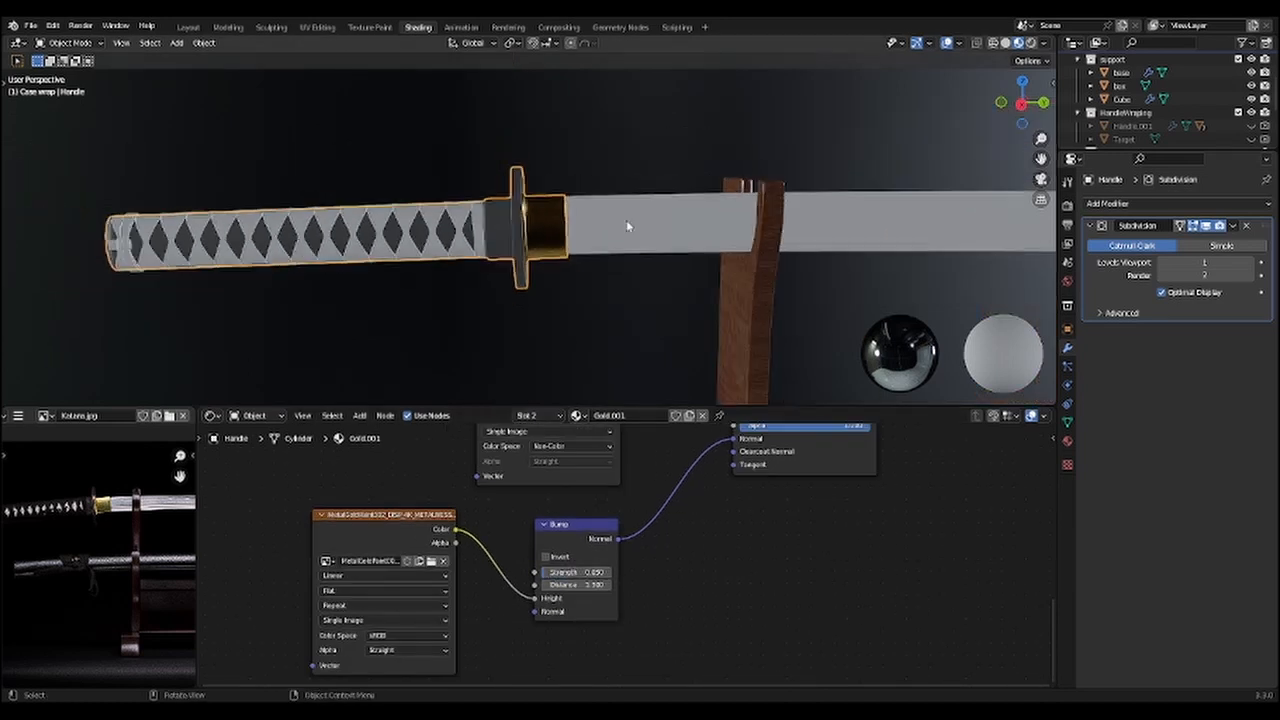
scroll(574, 208, up, 5)
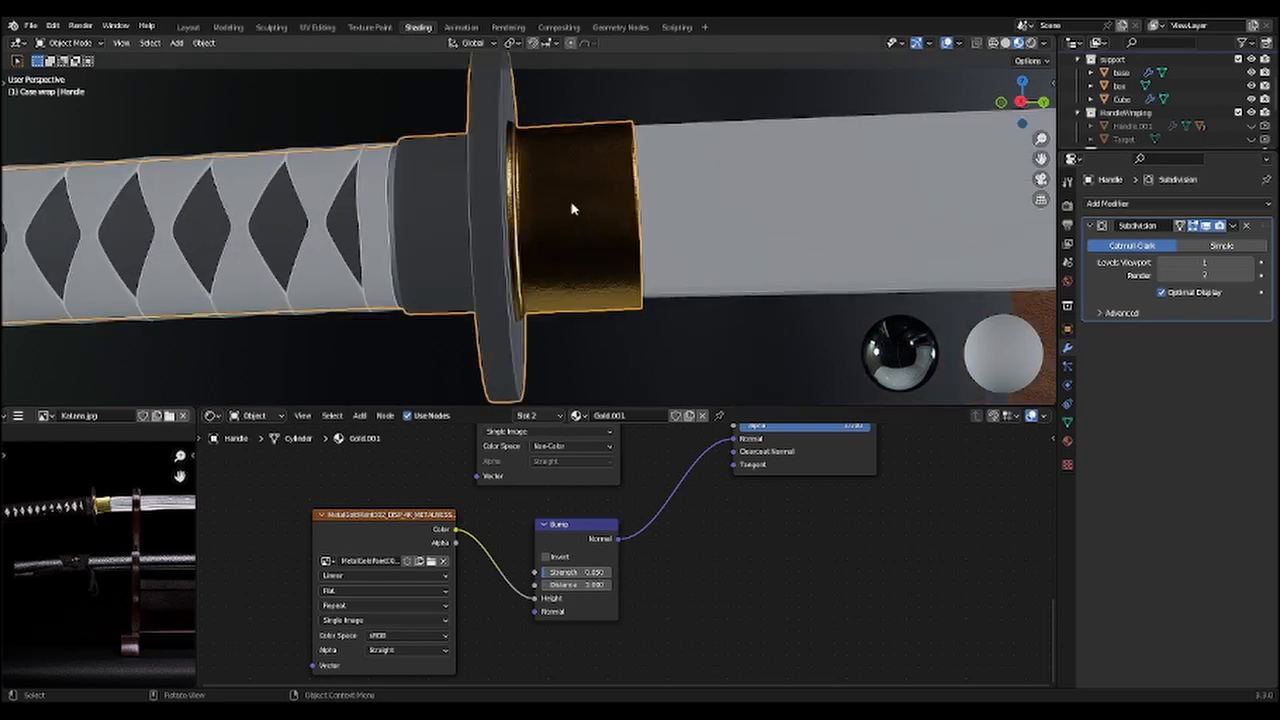
middle_drag(574, 208, 577, 294)
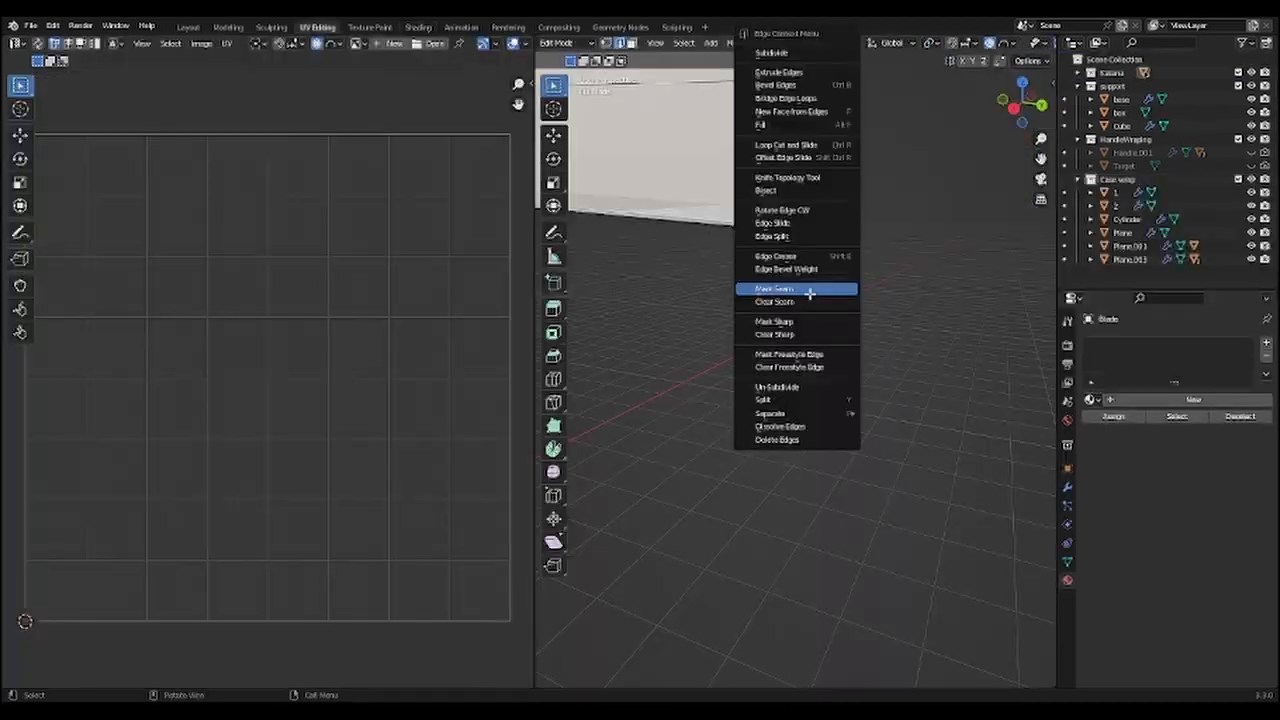
Step: Mark seams along the blade's upper outline and along its lower edge loop
click(810, 293)
scroll(734, 317, down, 6)
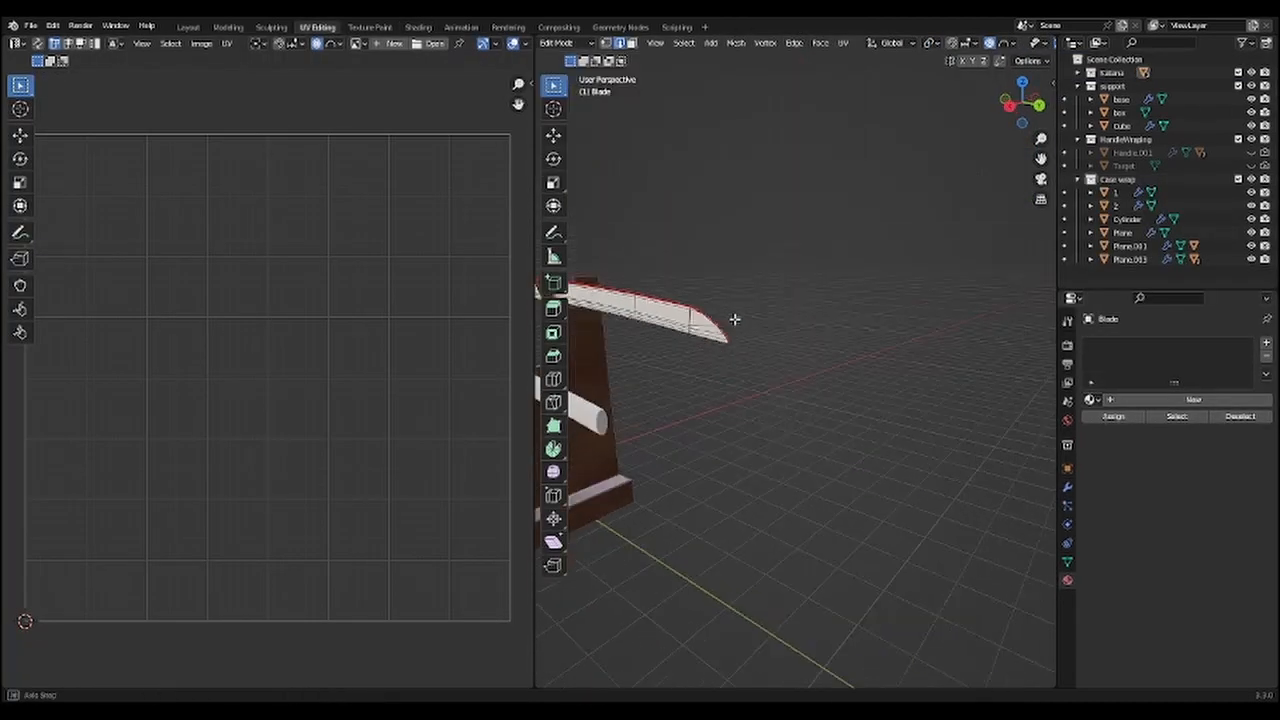
middle_drag(734, 317, 667, 265)
scroll(675, 345, up, 3)
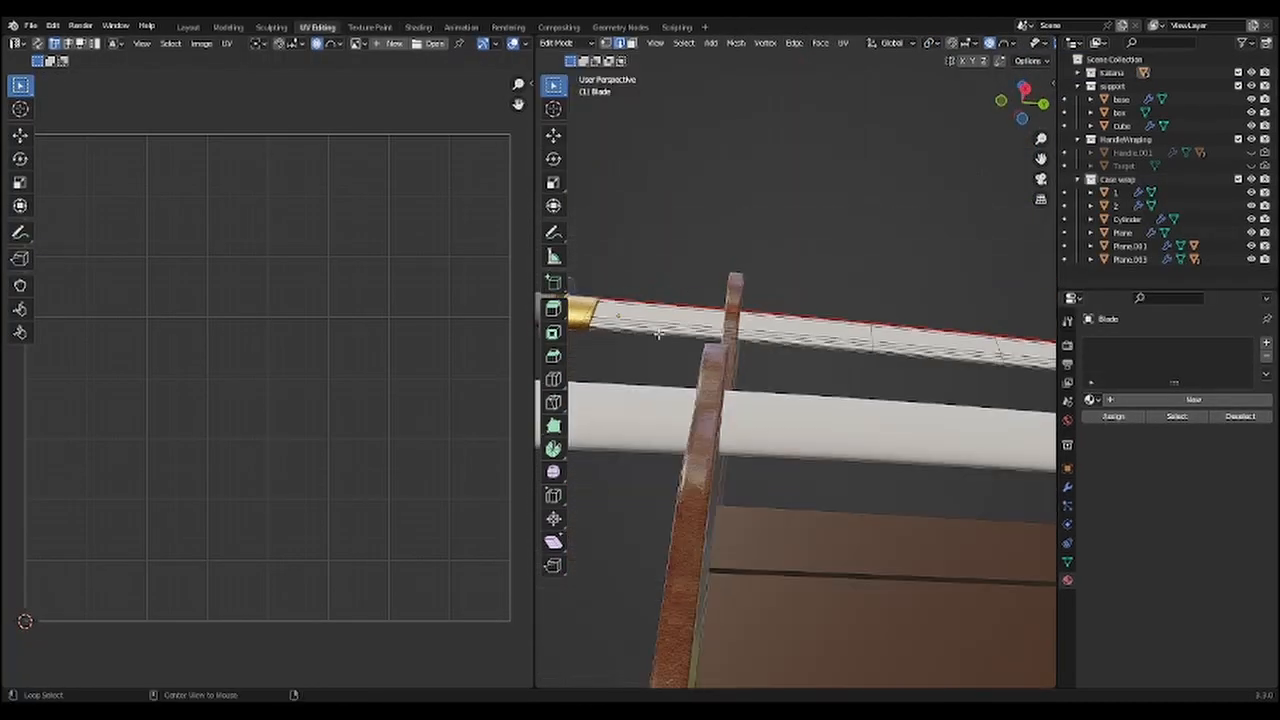
alt+click(660, 329)
scroll(662, 330, down, 6)
shift+middle_drag(990, 345, 665, 385)
middle_drag(810, 350, 789, 428)
right_click(789, 428)
click(789, 428)
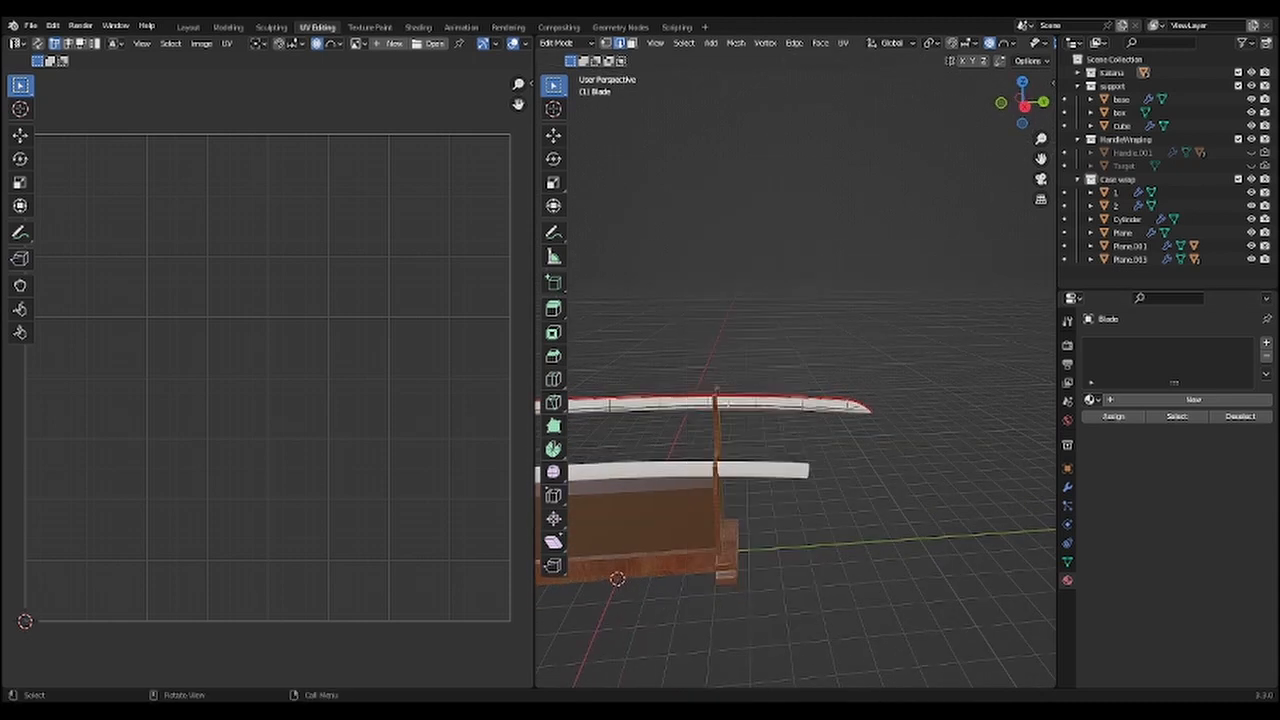
Step: Select the whole blade mesh and unwrap it
shift+middle_drag(700, 398, 894, 388)
key(a)
key(u)
click(894, 388)
scroll(430, 405, down, 3)
middle_drag(580, 427, 540, 416)
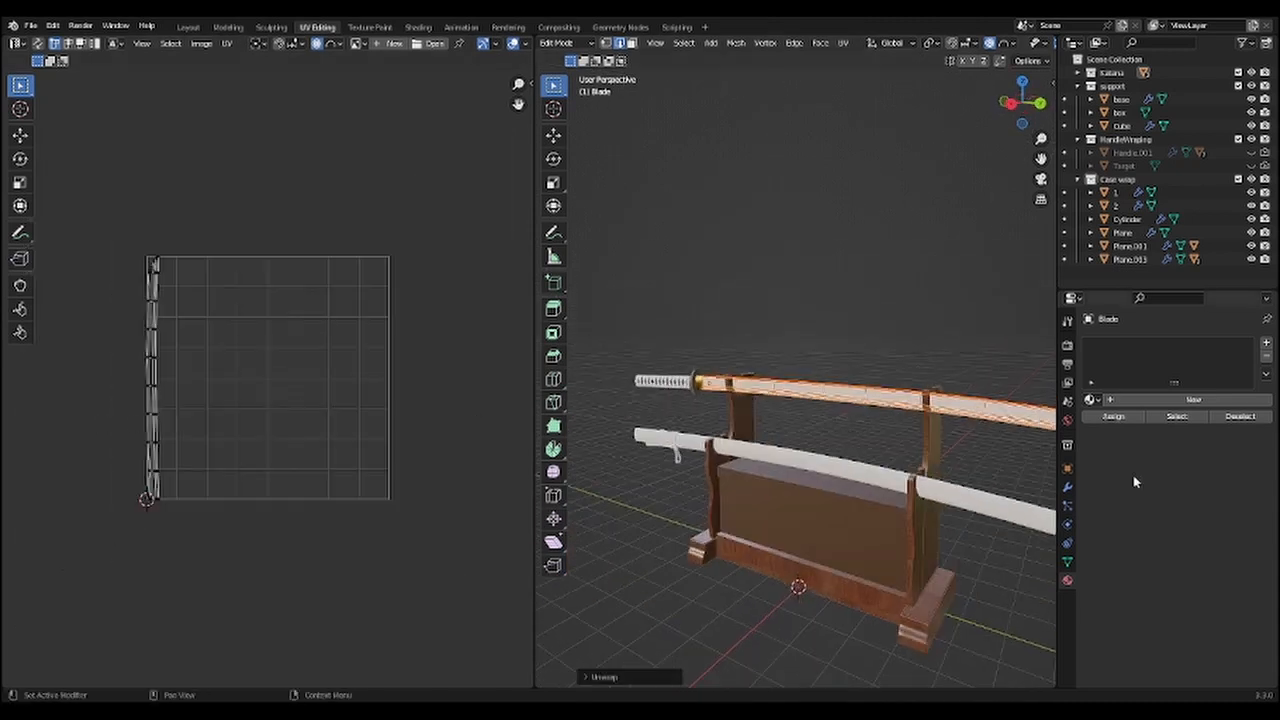
Step: Assign the existing Gold material to the blade, rename it Blade and change its Base Color to grey
click(1094, 401)
click(1113, 470)
double_click(1133, 399)
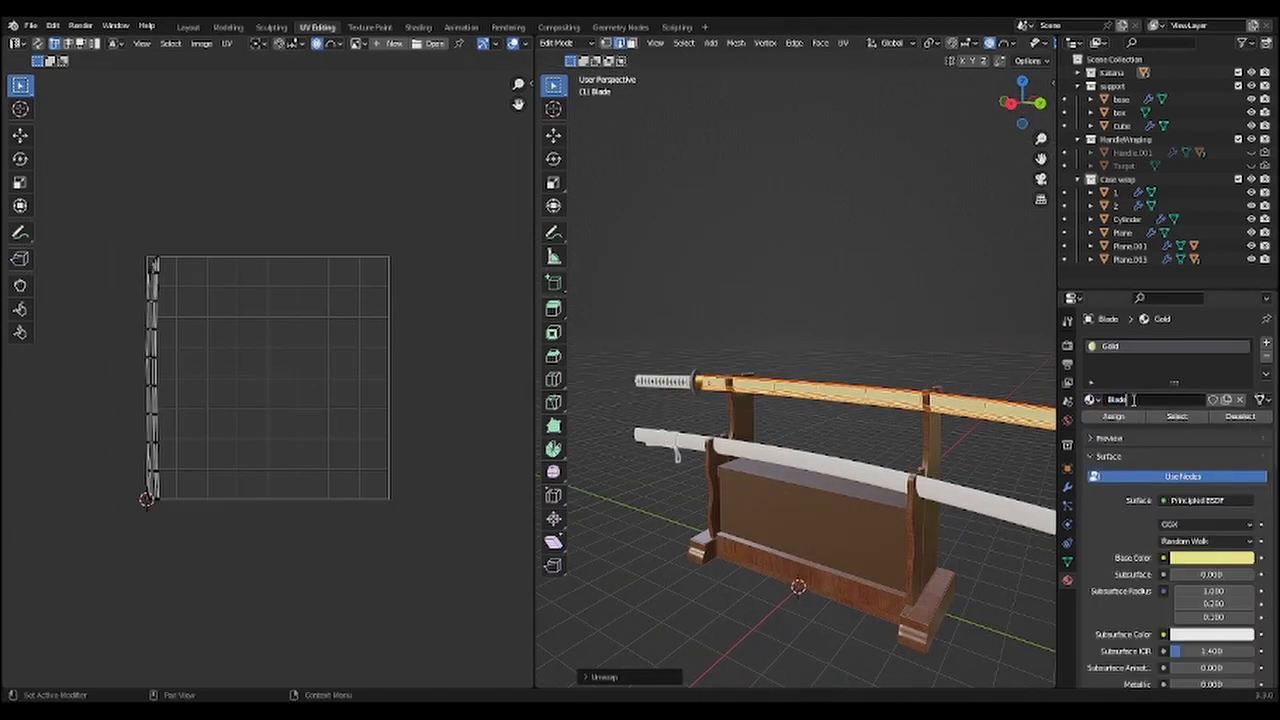
click(1194, 556)
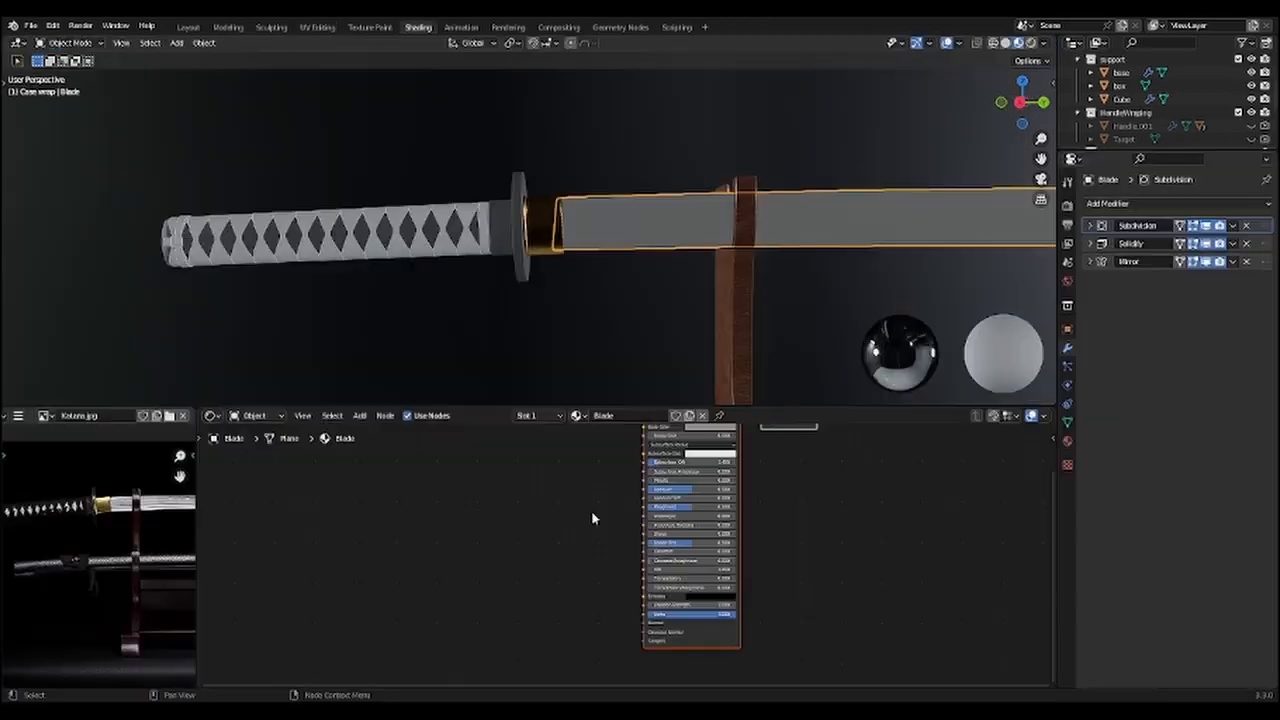
Step: Add an Image Texture node to the Blade material and place it beside the Principled BSDF for the Base Color
key(shift+a)
text(image)
key(Return)
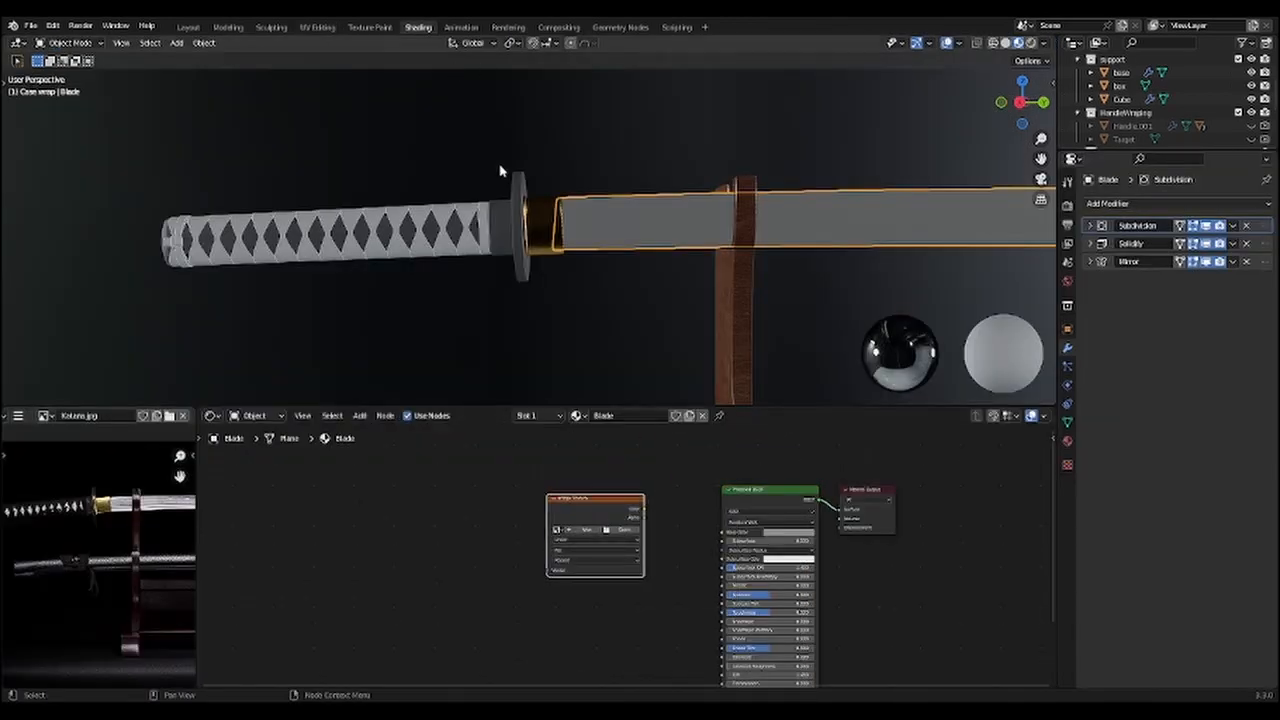
drag(733, 536, 732, 535)
drag(588, 501, 606, 412)
Step: Set up the metalness texture node with Non-Color colour space and connect its Color to Metallic
shift+middle_drag(606, 414, 606, 498)
scroll(608, 550, down, 3)
shift+middle_drag(614, 557, 638, 457)
click(636, 555)
scroll(636, 555, up, 4)
drag(682, 491, 755, 541)
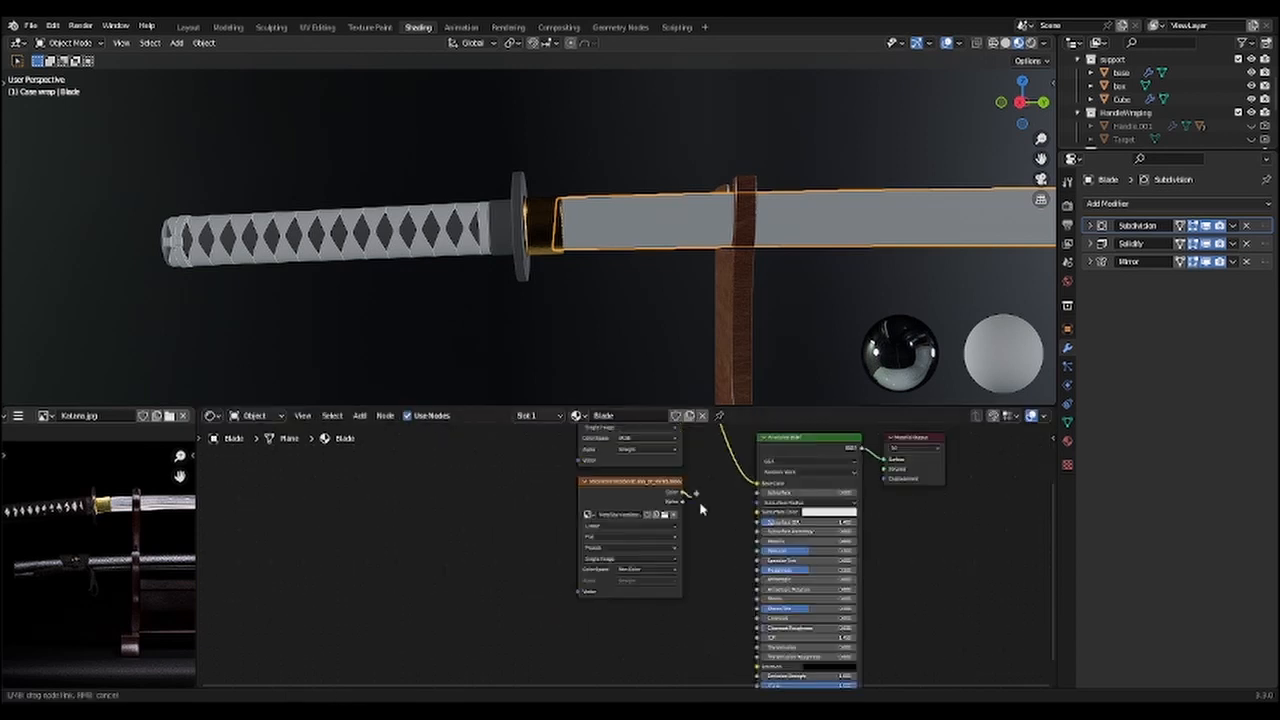
Step: Duplicate the metalness texture node as the source for the Principled BSDF's Roughness and check the blade
shift+middle_drag(639, 302, 614, 272)
middle_drag(610, 515, 610, 472)
key(shift+d)
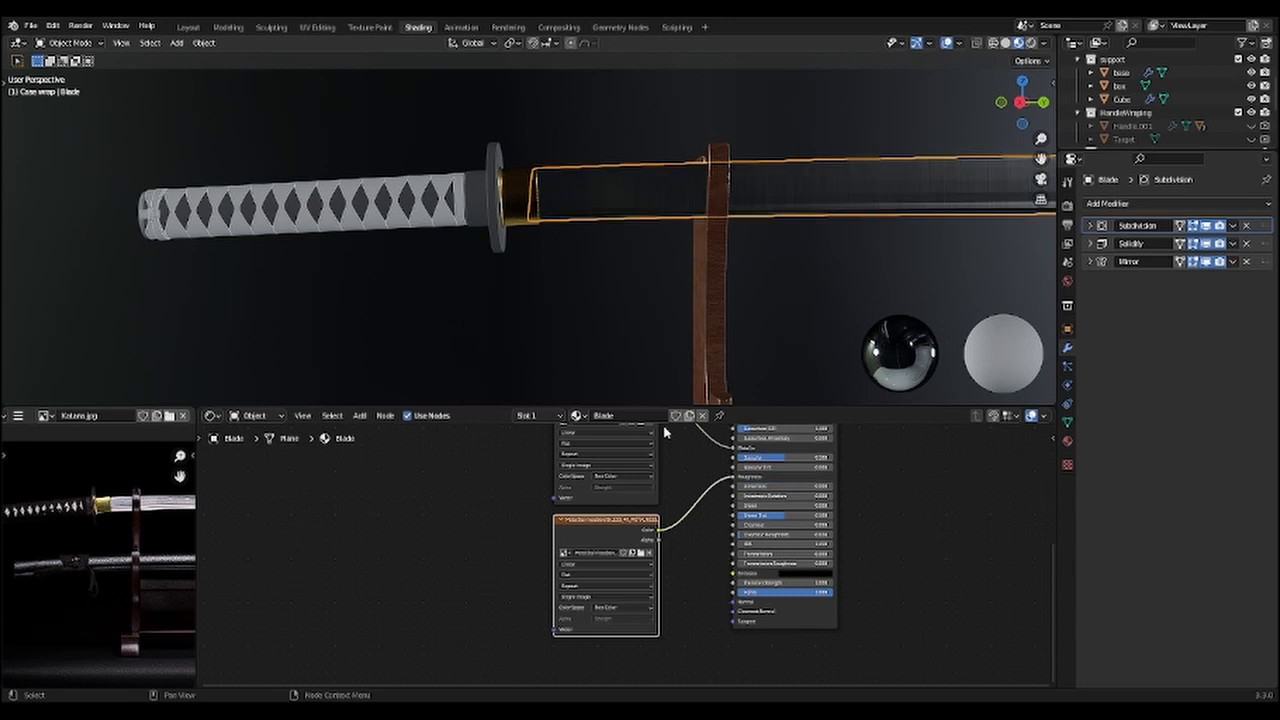
scroll(750, 192, down, 3)
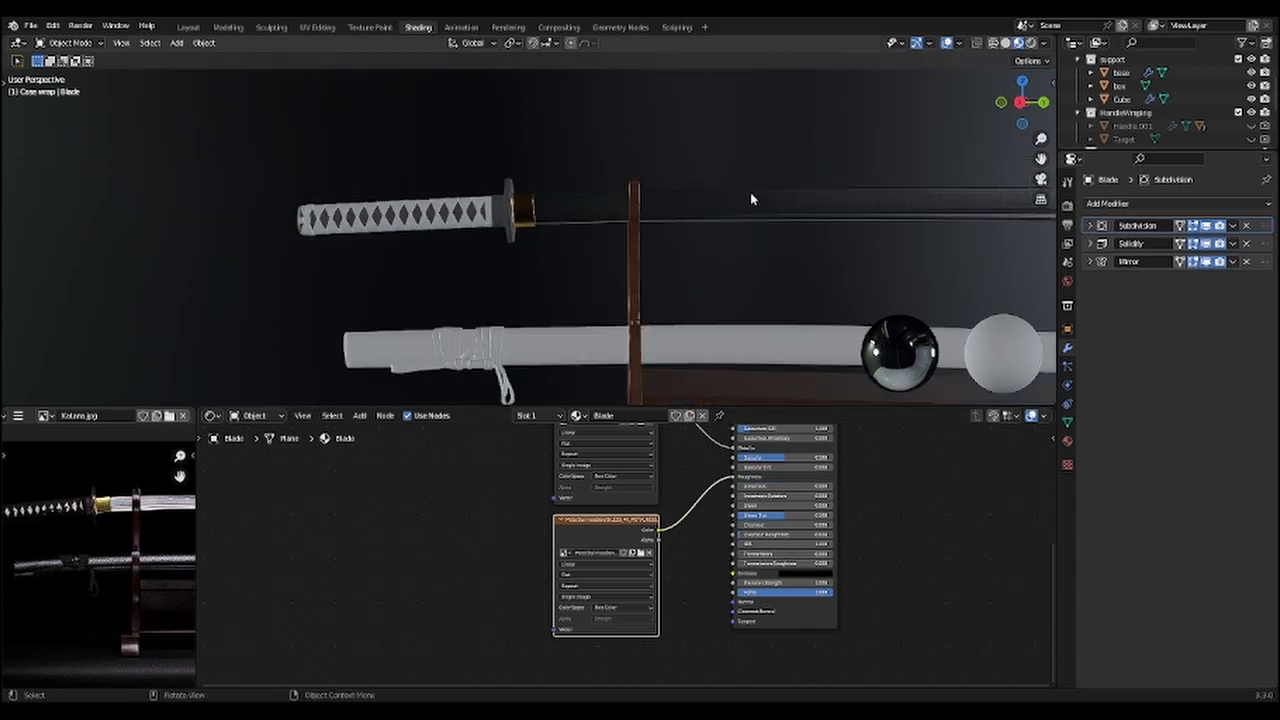
middle_drag(750, 192, 772, 160)
Step: Place another texture node for the normal map, connect its Color to Normal and set its colour space to Non-Color
shift+middle_drag(617, 542, 612, 498)
click(611, 620)
middle_drag(611, 620, 613, 511)
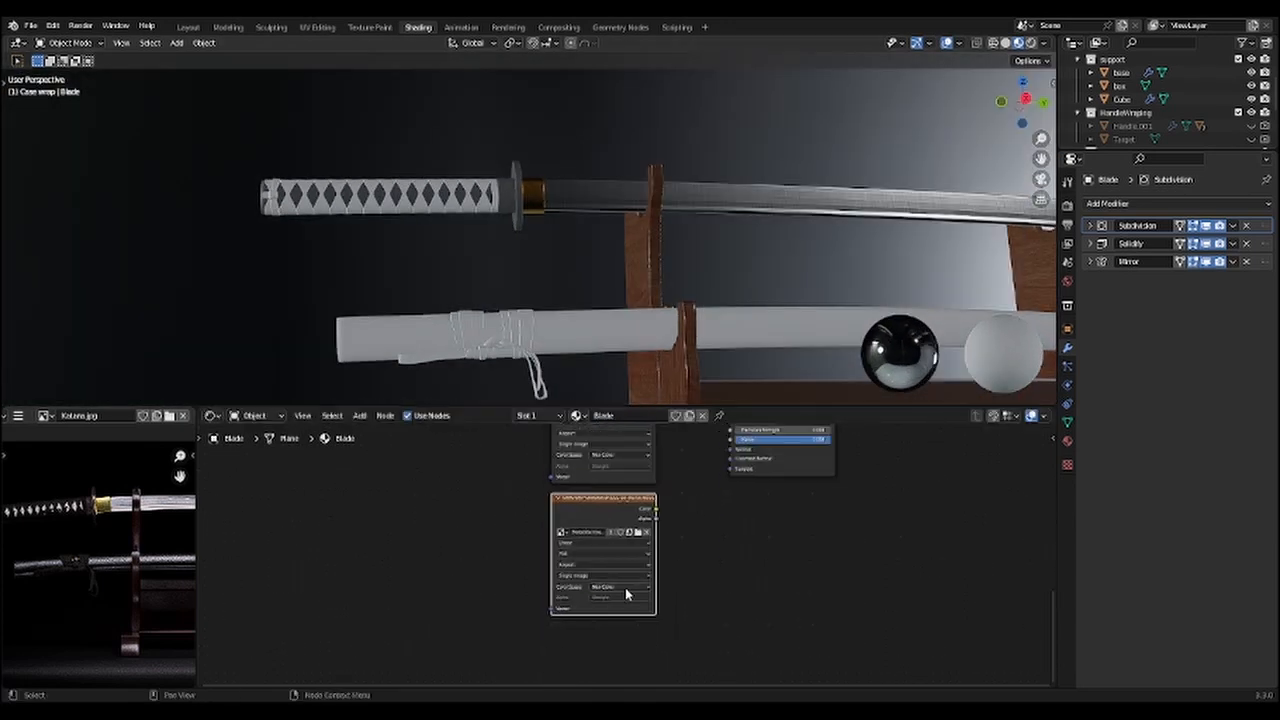
drag(655, 509, 729, 450)
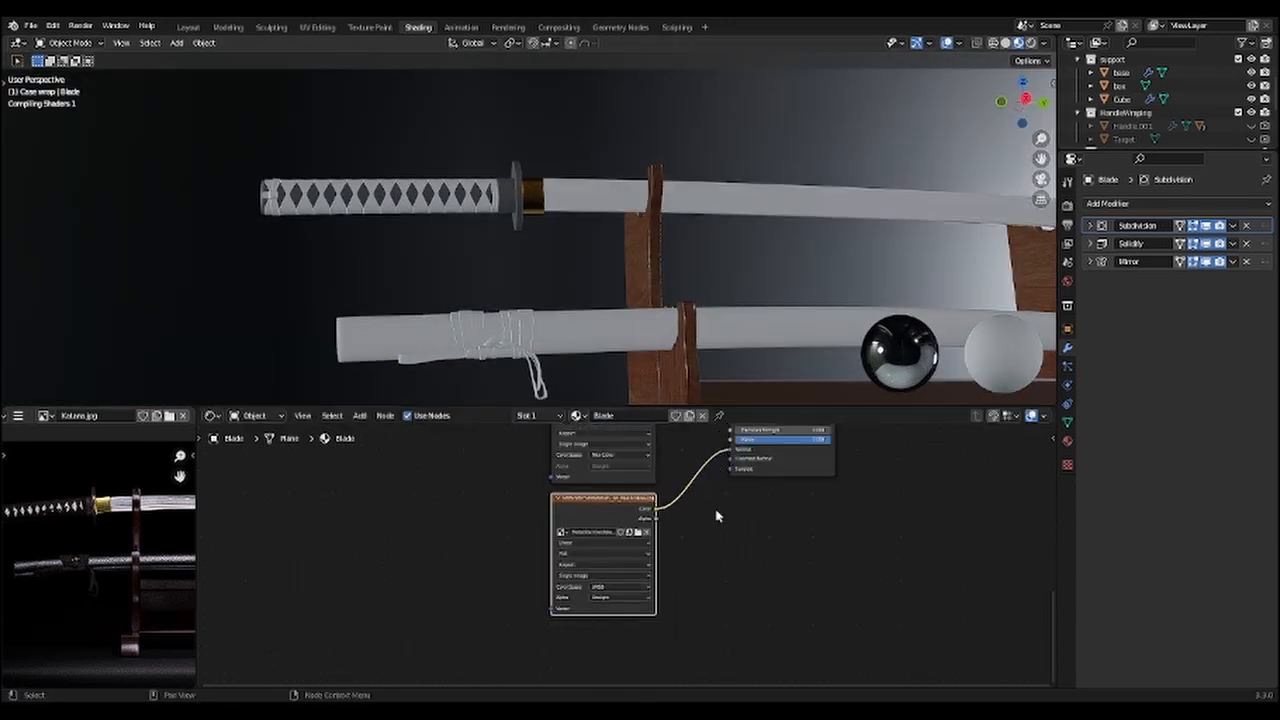
click(603, 587)
click(610, 648)
middle_drag(766, 237, 742, 262)
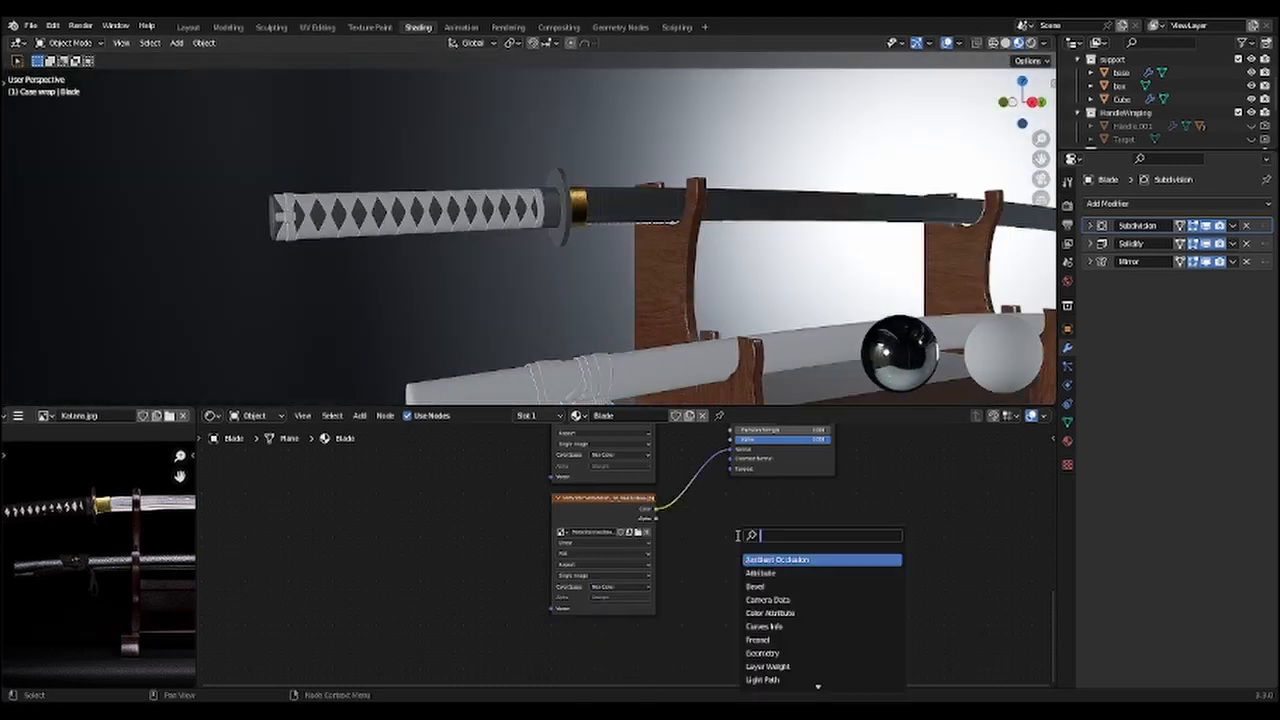
Step: Insert a Bump node between the normal texture and the Principled BSDF and set its Strength to 0.050
click(690, 530)
scroll(700, 550, up, 2)
double_click(700, 556)
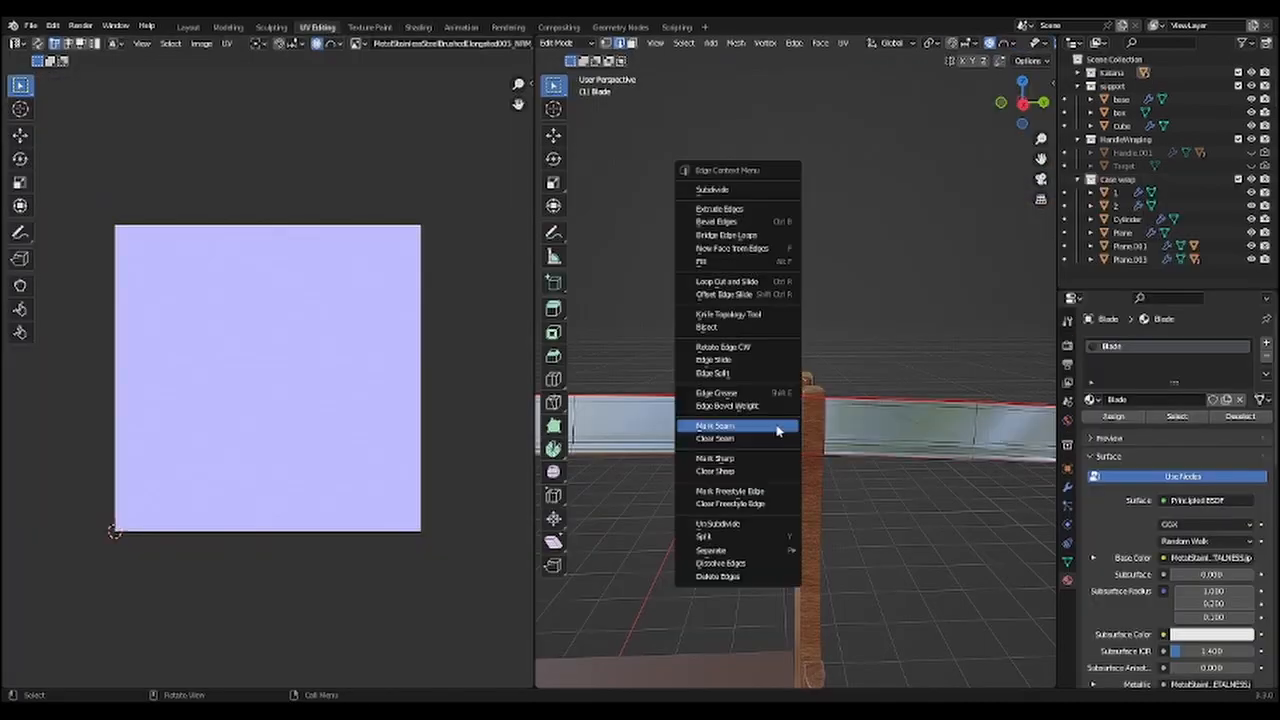
Step: Mark the selected blade edges as a seam and unwrap the blade again
click(760, 423)
key(u)
click(767, 447)
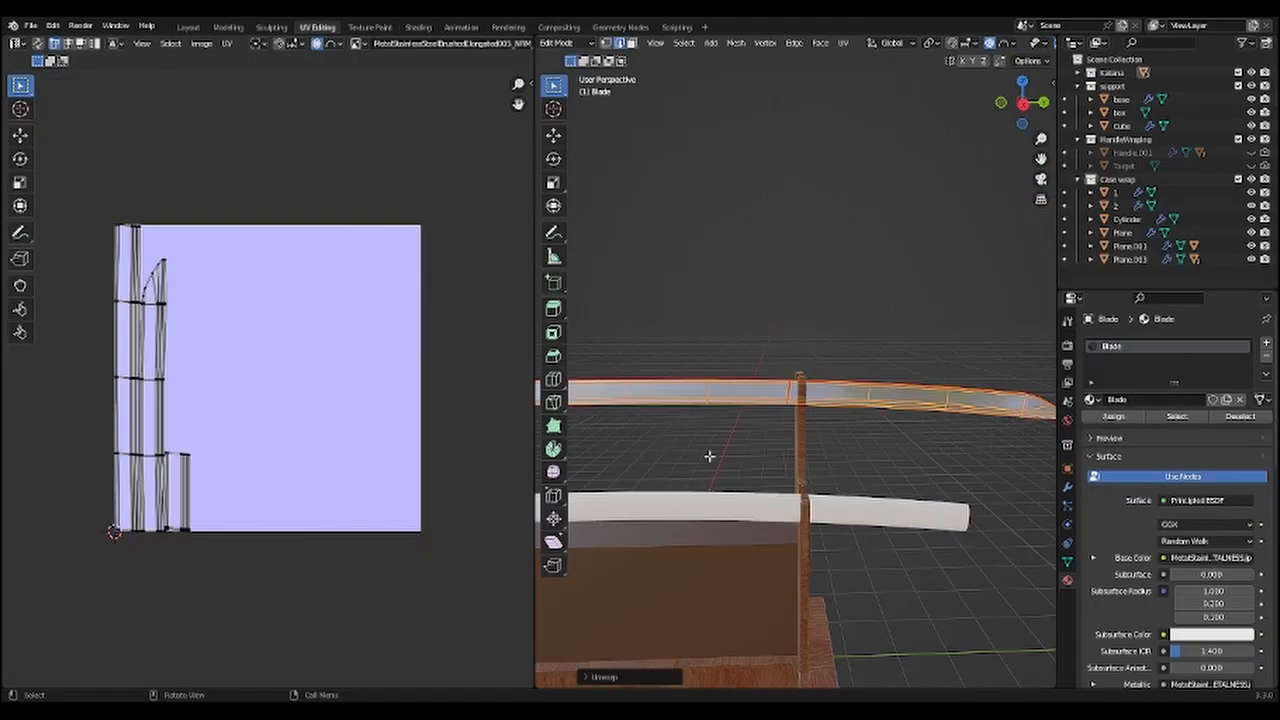
click(709, 456)
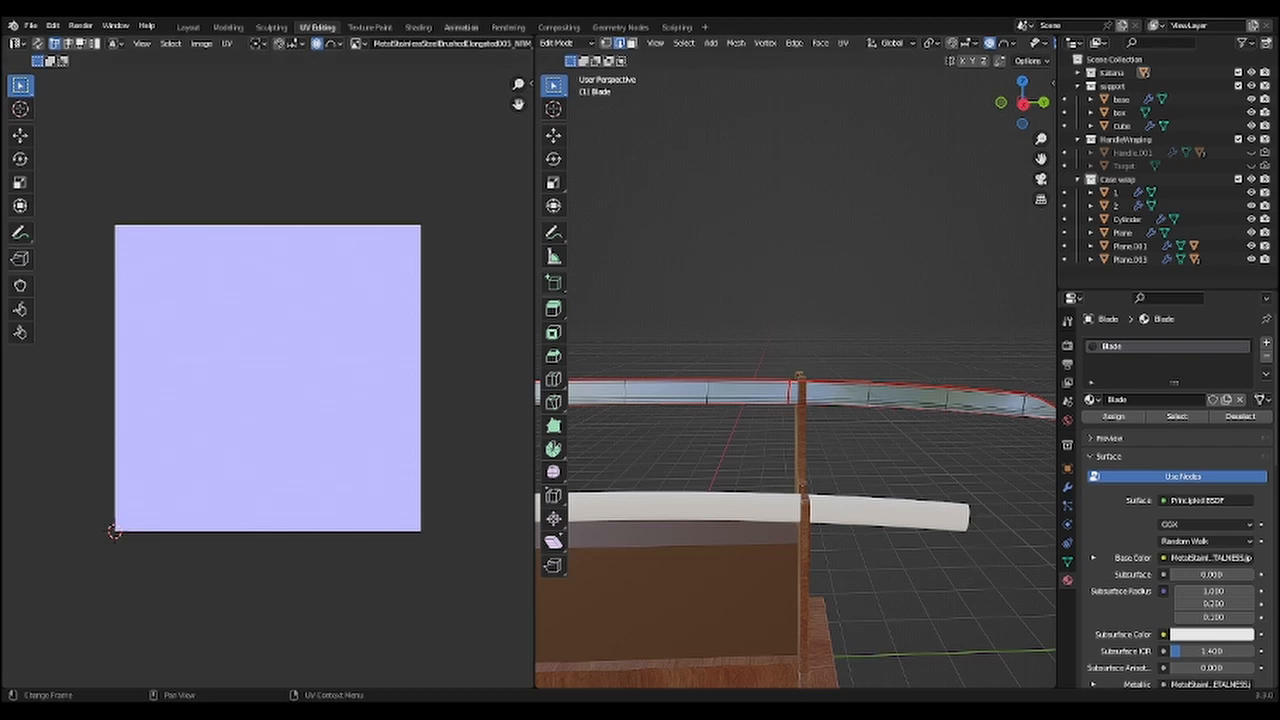
Step: Examine the blade's reflections under the outdoor field and the soft bokeh viewport lighting environments
click(418, 27)
mouse_move(762, 234)
middle_down()
mouse_move(663, 192)
mouse_move(771, 211)
mouse_move(739, 199)
mouse_move(746, 209)
middle_up()
click(1043, 43)
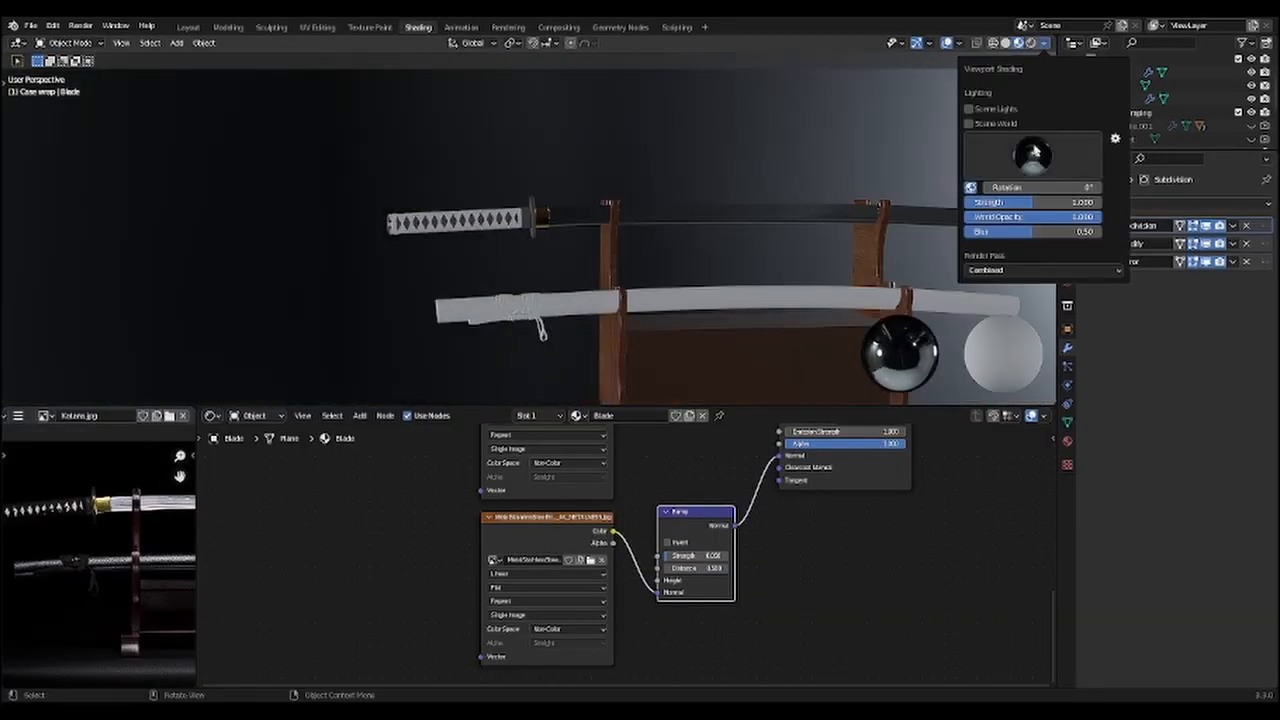
click(1034, 147)
click(1041, 207)
mouse_move(764, 161)
middle_down()
mouse_move(793, 182)
mouse_move(680, 146)
mouse_move(786, 194)
middle_up()
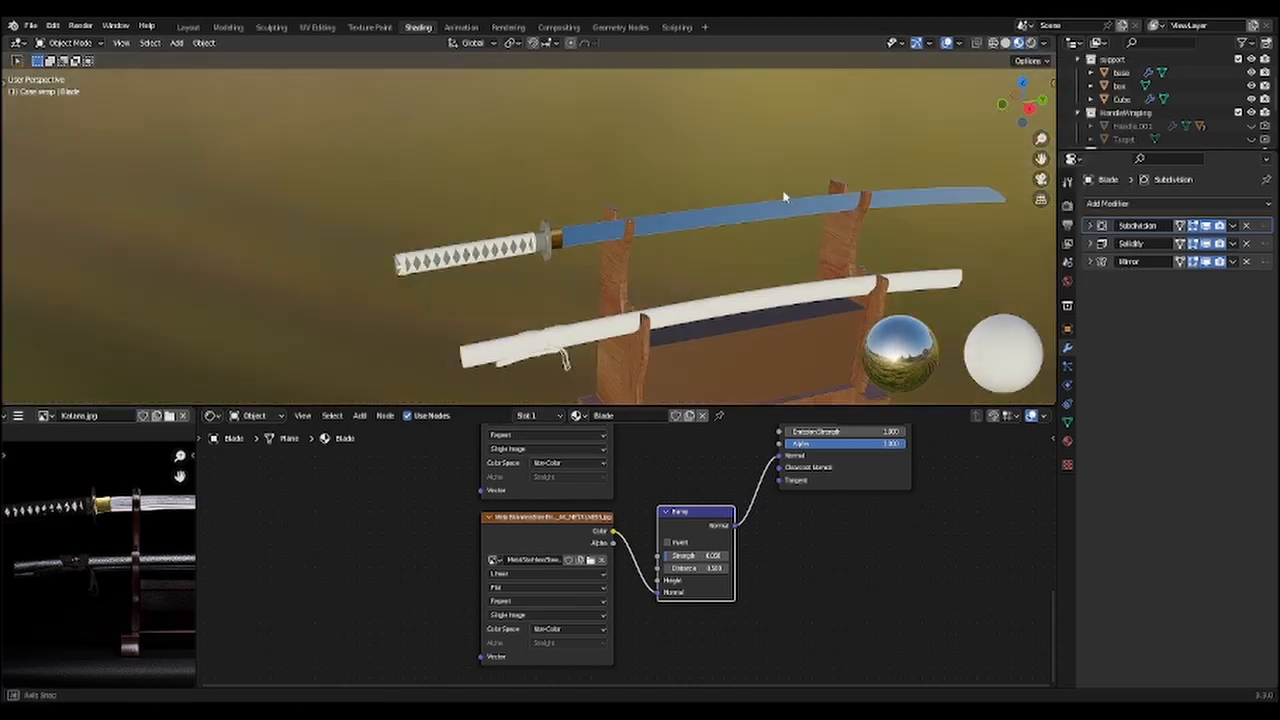
click(1043, 43)
click(1033, 150)
click(898, 207)
mouse_move(880, 205)
middle_down()
mouse_move(777, 194)
mouse_move(787, 189)
middle_up()
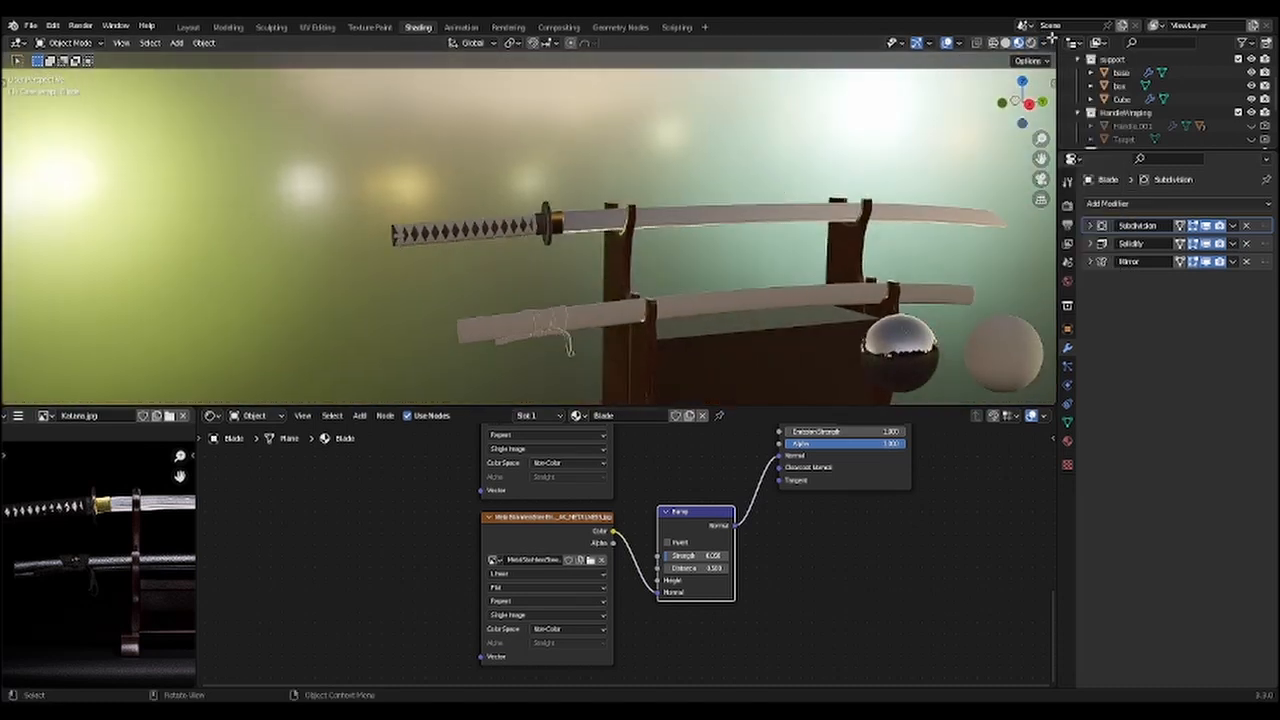
Step: Switch the viewport shading's lighting environment to the forest HDRI
click(1043, 43)
click(1033, 150)
click(868, 207)
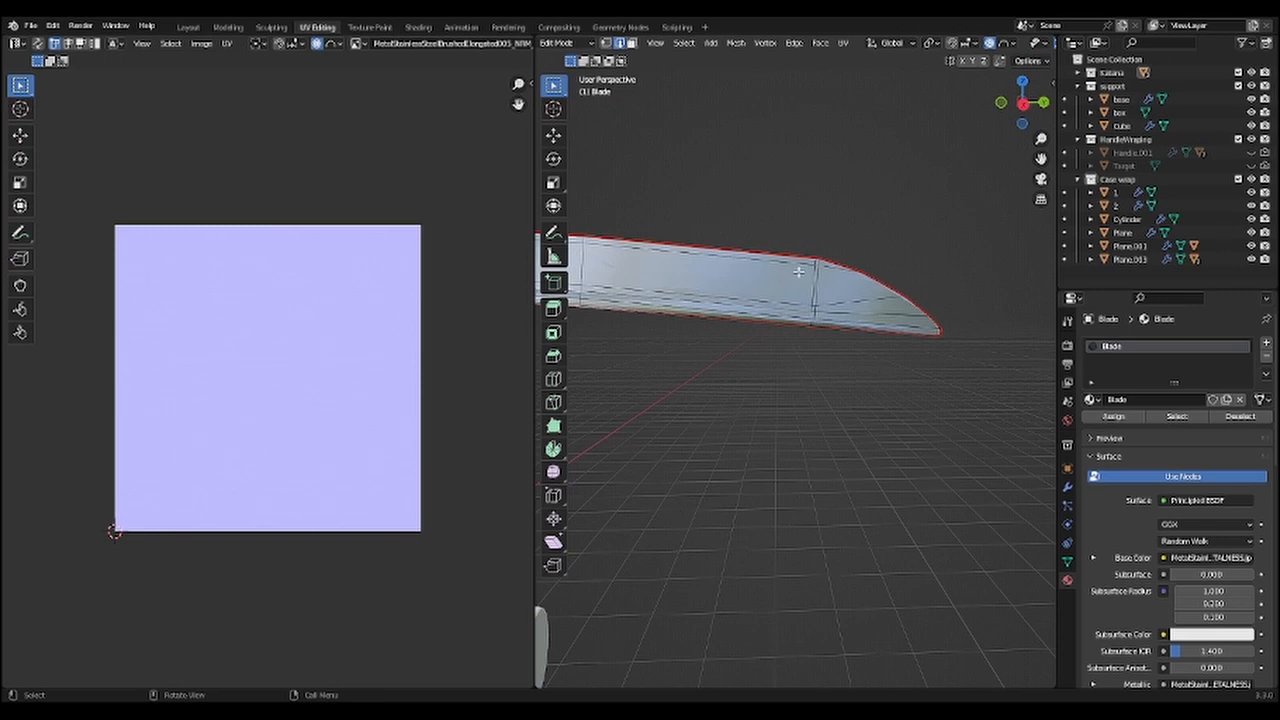
Step: Mark a seam on the edge loop that crosses the blade at the base of its tip
scroll(831, 227, up, 3)
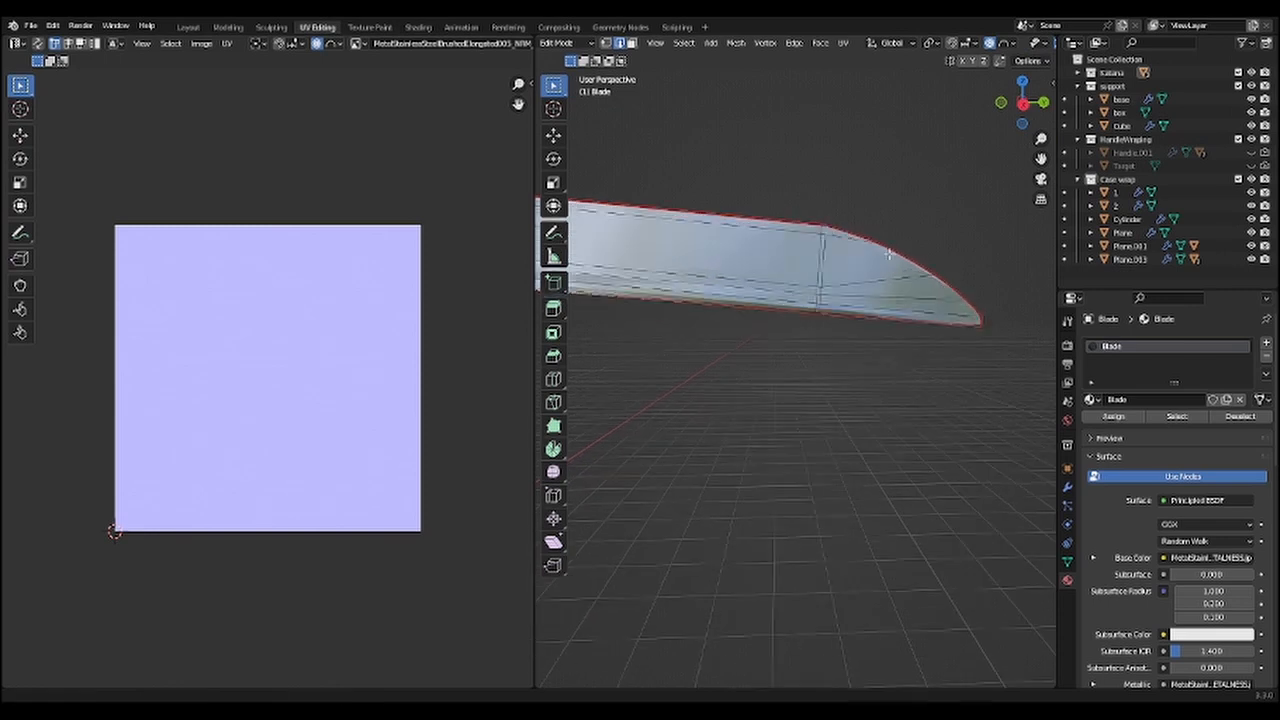
right_click(831, 227)
click(815, 286)
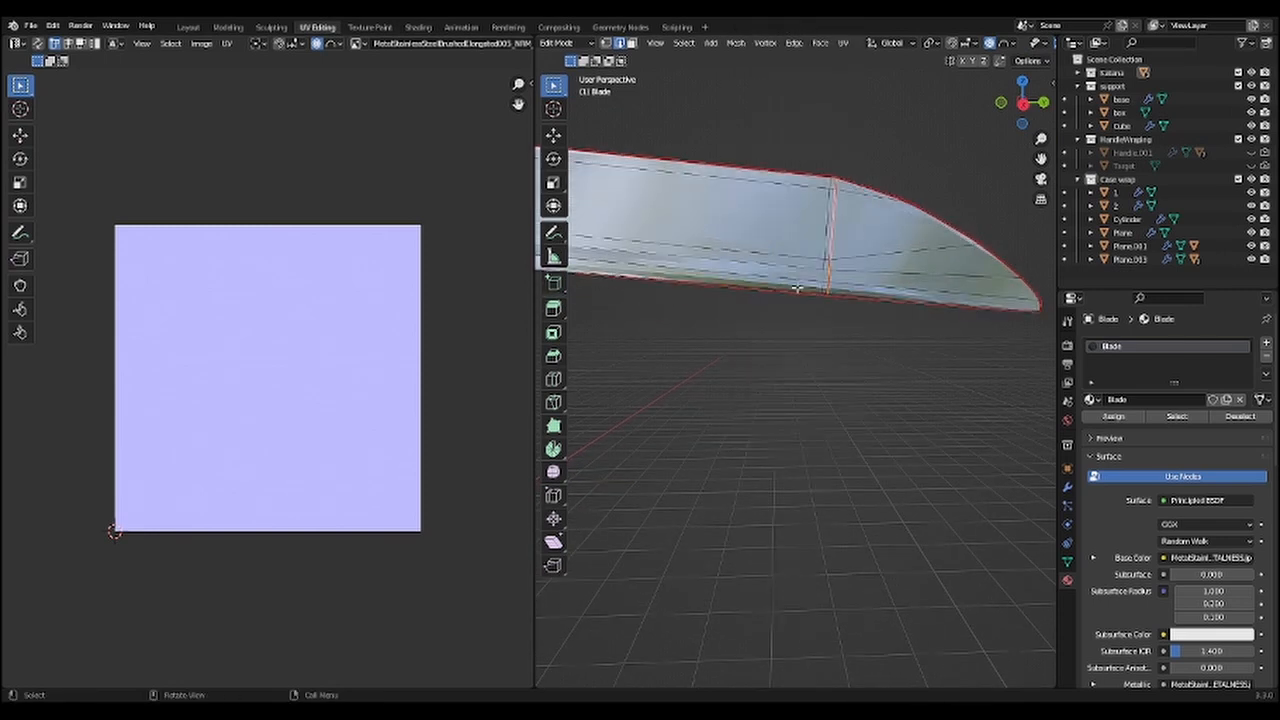
Step: Unwrap the whole blade with the tip as a separate island and clear the selection
key(a)
key(u)
click(819, 363)
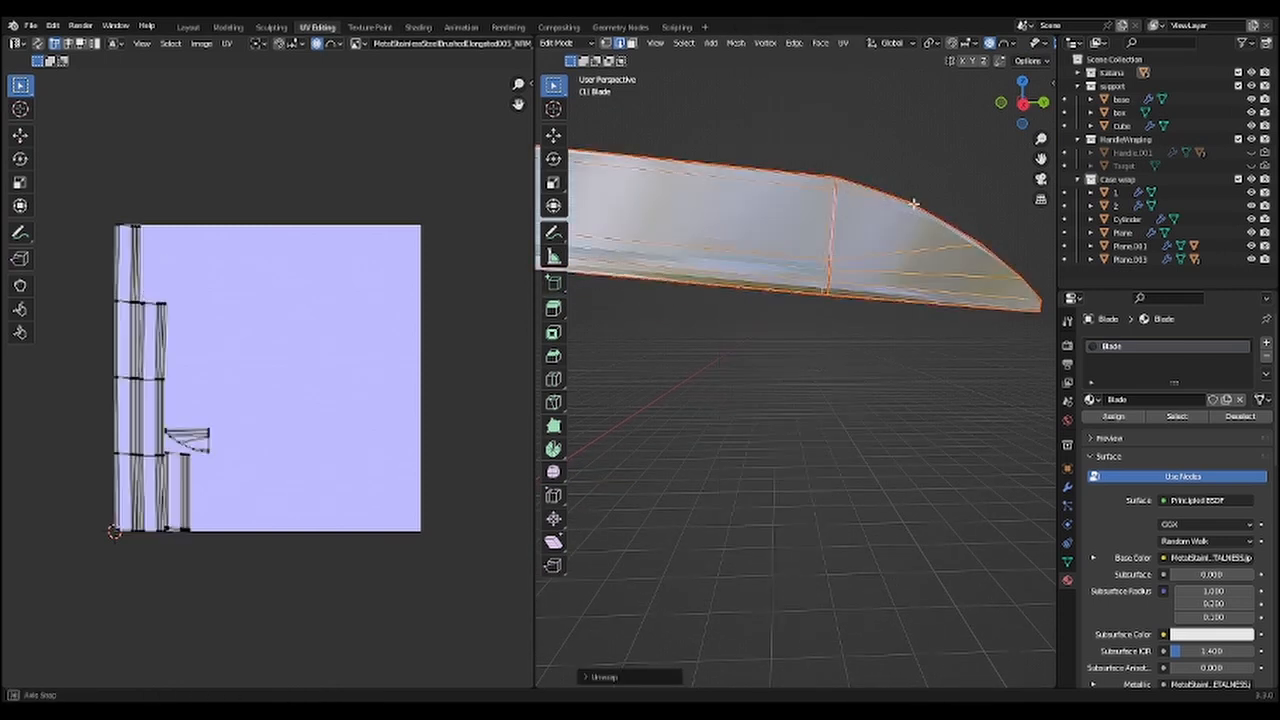
mouse_move(914, 204)
middle_down()
mouse_move(857, 266)
mouse_move(838, 250)
middle_up()
key(alt+a)
Step: Examine the shaded blade and handle together with their material nodes in the Shading workspace
click(418, 30)
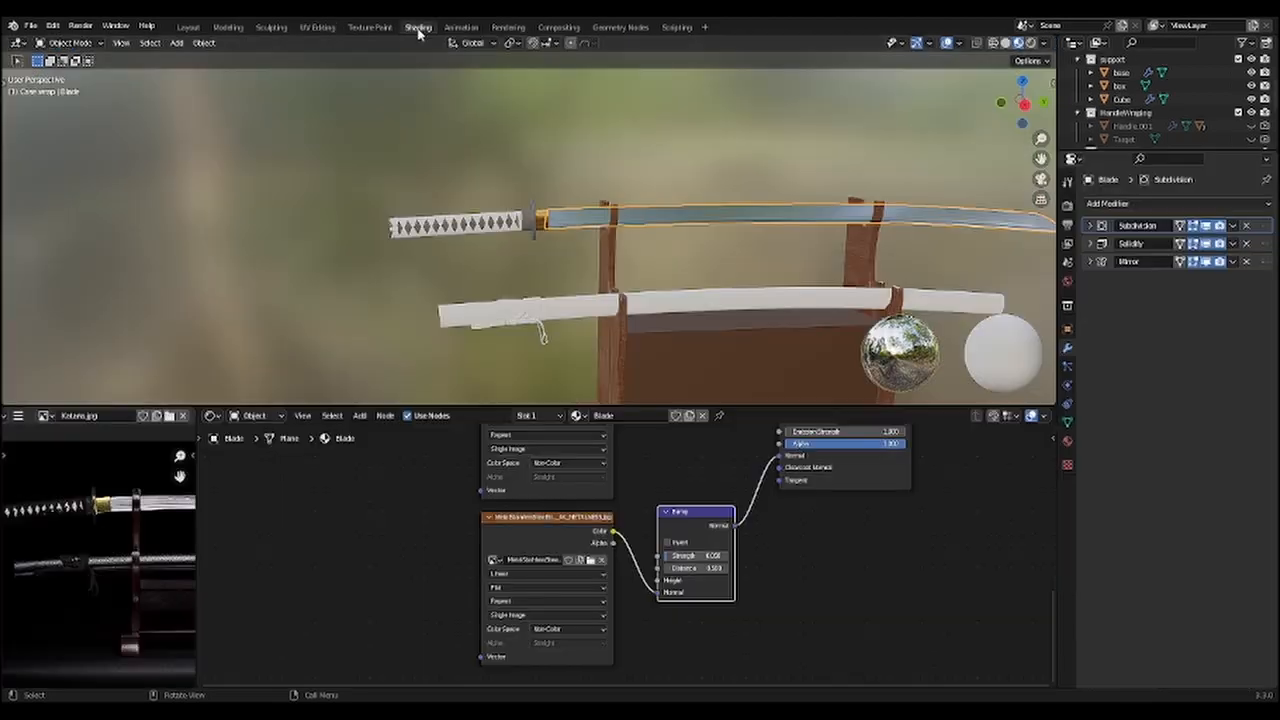
shift+middle_drag(701, 264, 495, 222)
middle_drag(550, 214, 612, 216)
shift+middle_drag(612, 270, 600, 212)
scroll(600, 500, down, 7)
middle_drag(604, 460, 604, 495)
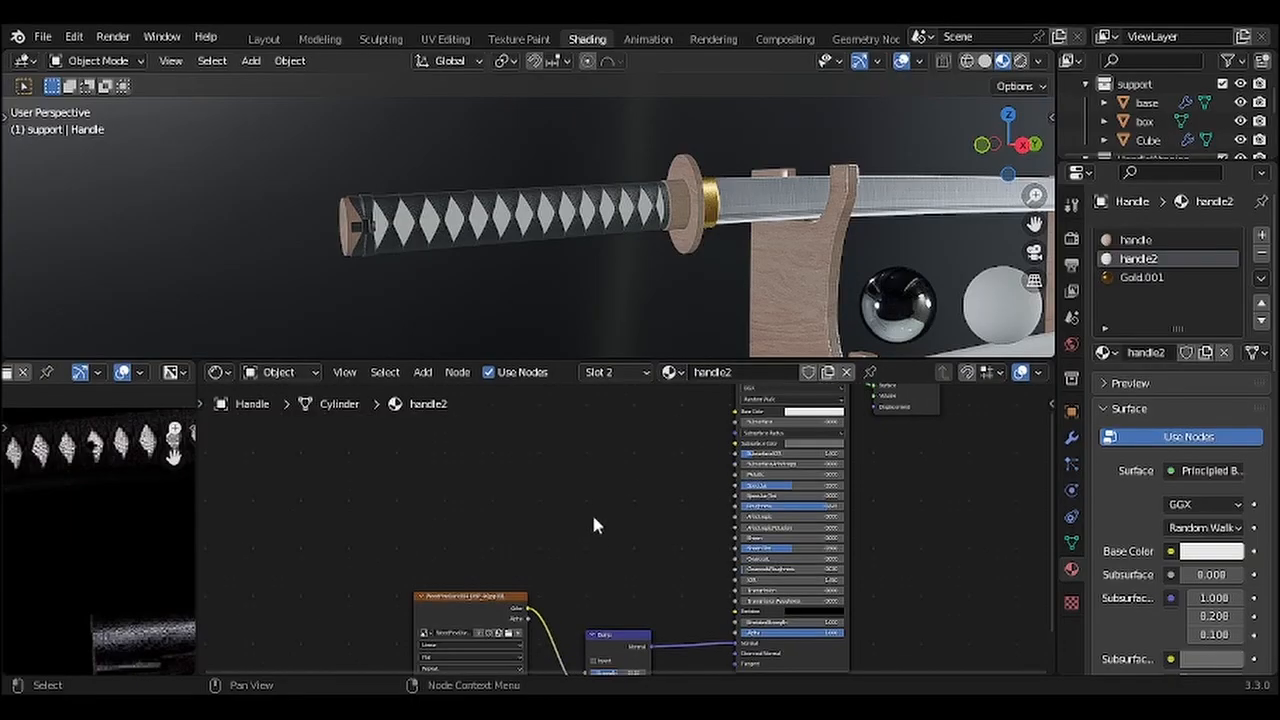
middle_drag(594, 523, 535, 585)
drag(535, 585, 557, 420)
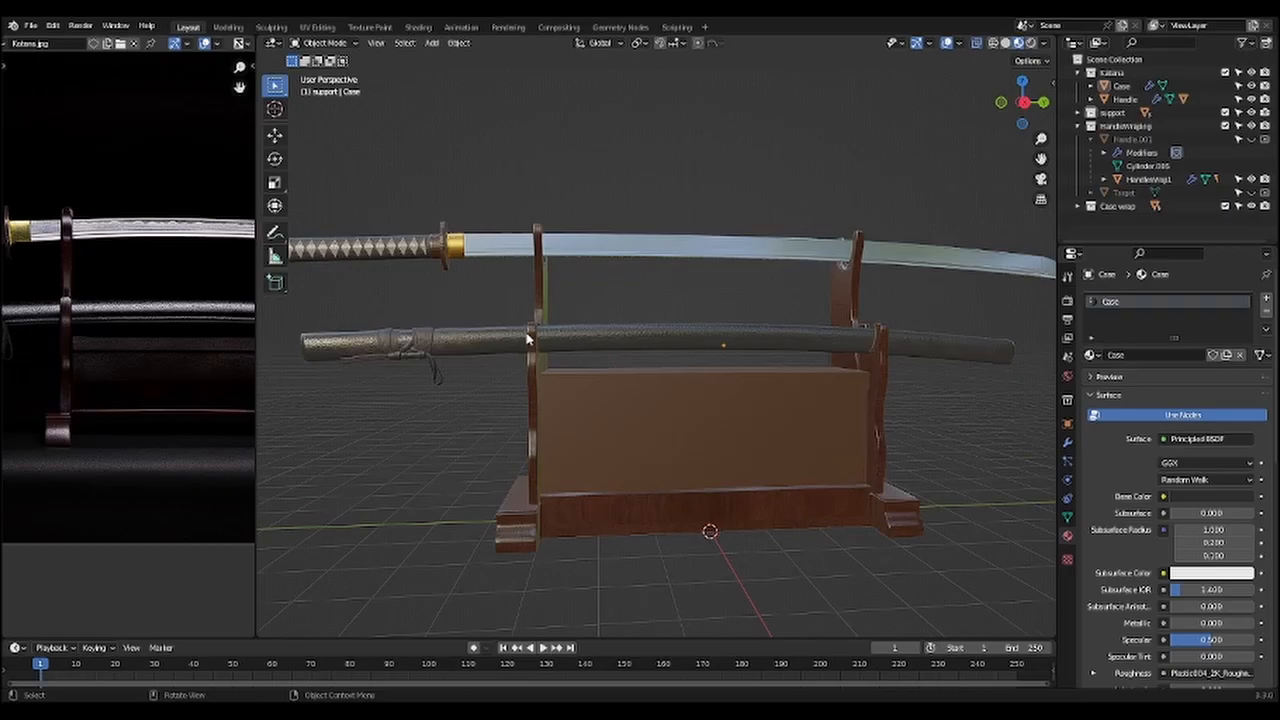
Step: Review the complete katana and stand, and save the Katana.blend file
scroll(650, 350, down, 3)
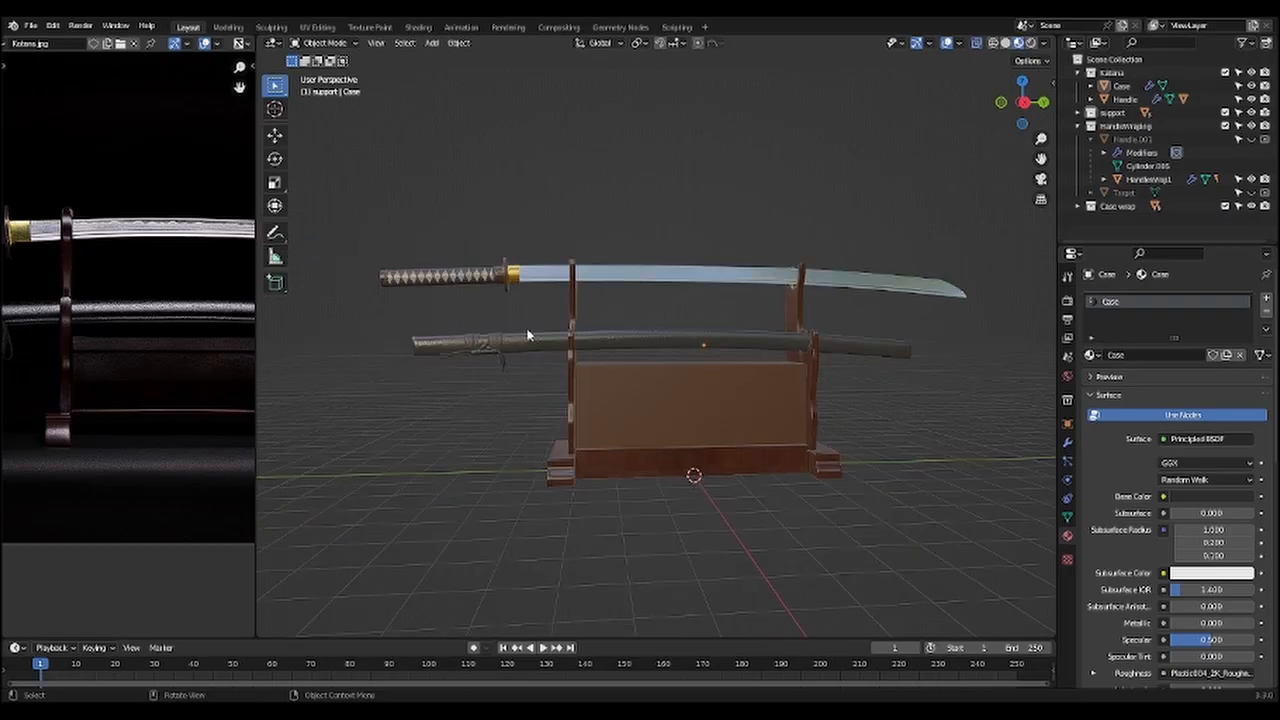
scroll(205, 328, up, 1)
middle_drag(455, 334, 502, 350)
key(ctrl+s)
Step: Compare the scabbard and its wrapping closely with the Katana.jpg reference picture
scroll(98, 346, up, 6)
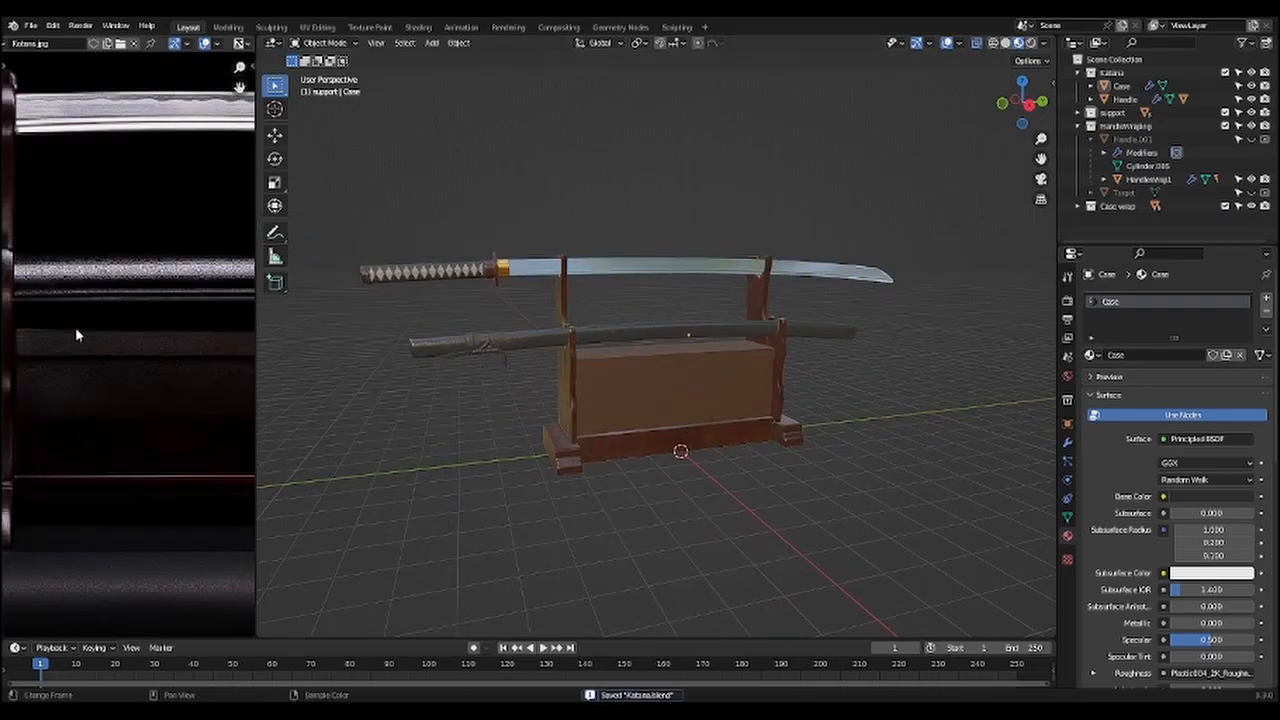
scroll(177, 344, up, 4)
mouse_move(77, 334)
middle_down()
mouse_move(220, 375)
mouse_move(94, 350)
middle_up()
scroll(434, 334, up, 8)
shift+middle_drag(434, 334, 1000, 372)
scroll(560, 368, down, 3)
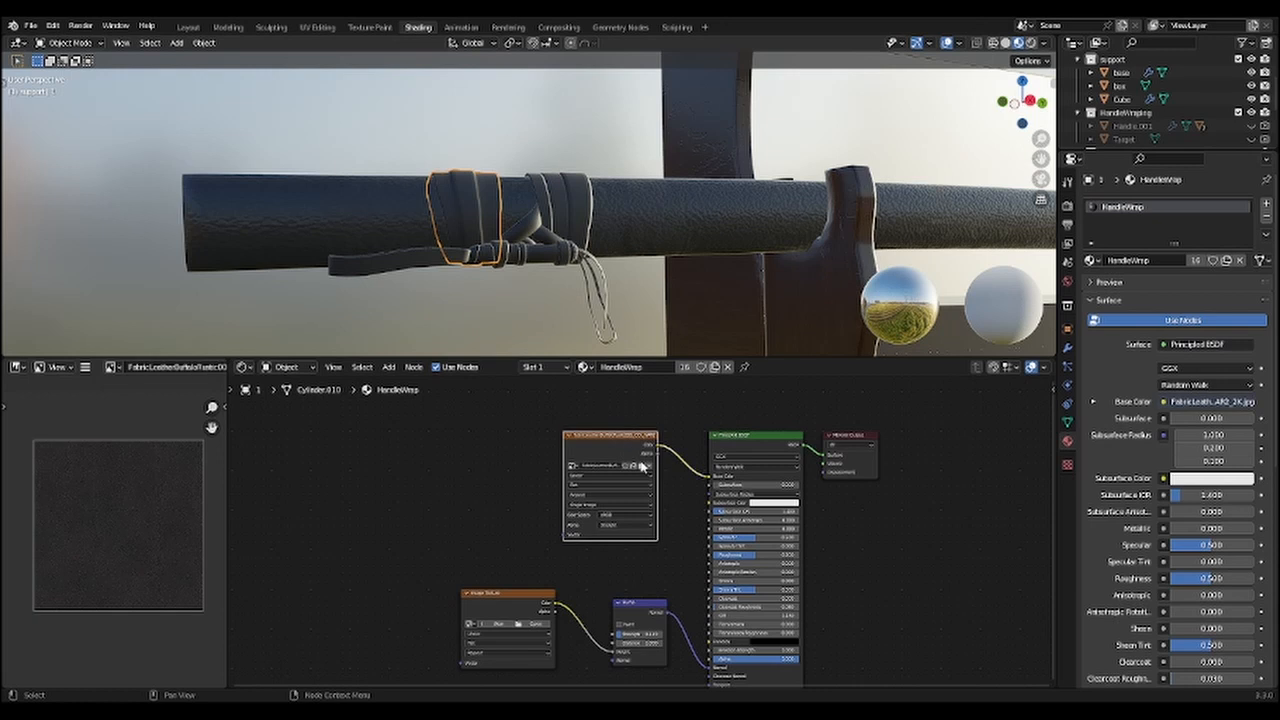
Step: Replace HandleWrap's colour image with Fabric039_4K_Color.jpg, reposition its node and open the roughness texture's colour space options
click(648, 466)
drag(586, 436, 499, 424)
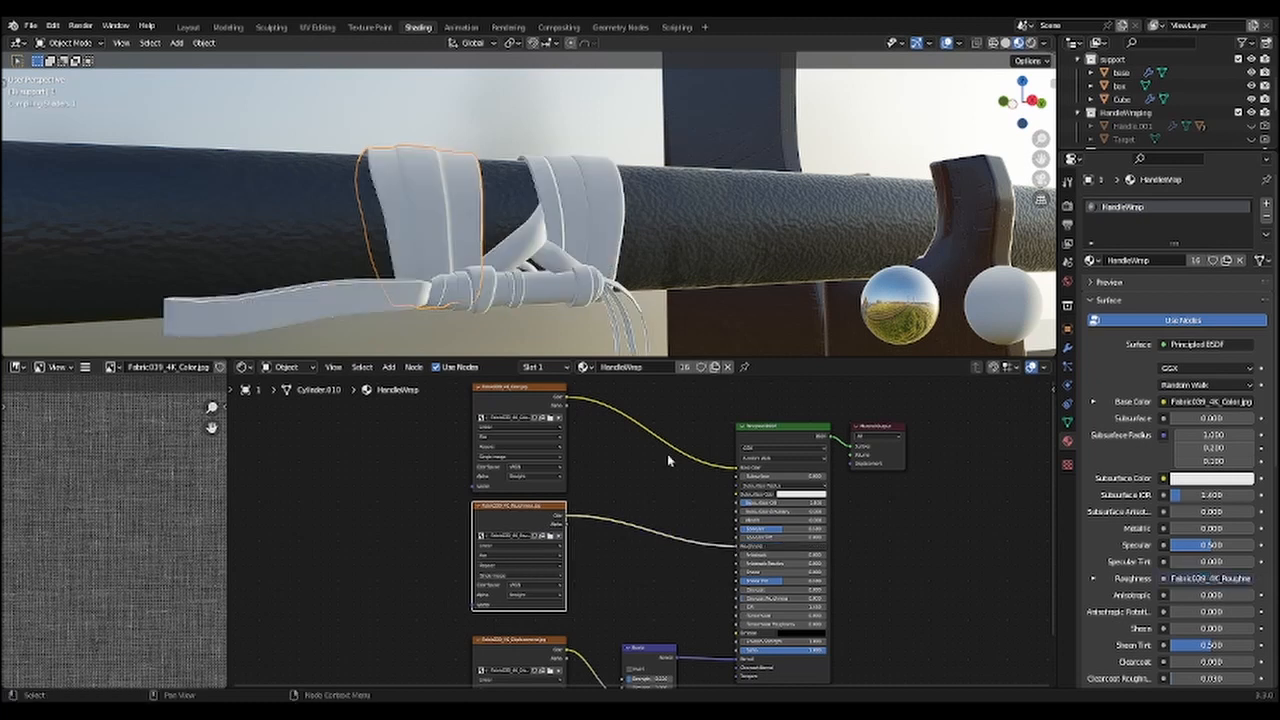
click(535, 585)
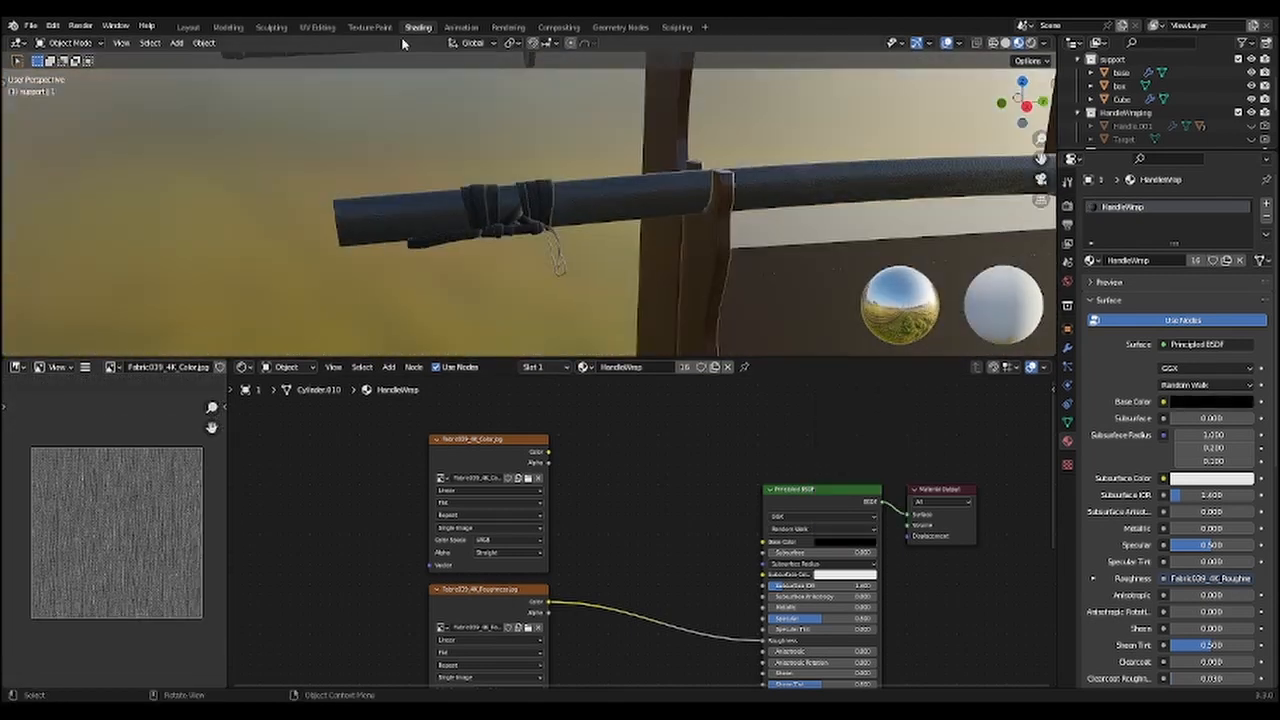
Step: Review the complete katana, scabbard and stand in the Layout workspace
click(186, 27)
scroll(554, 280, down, 8)
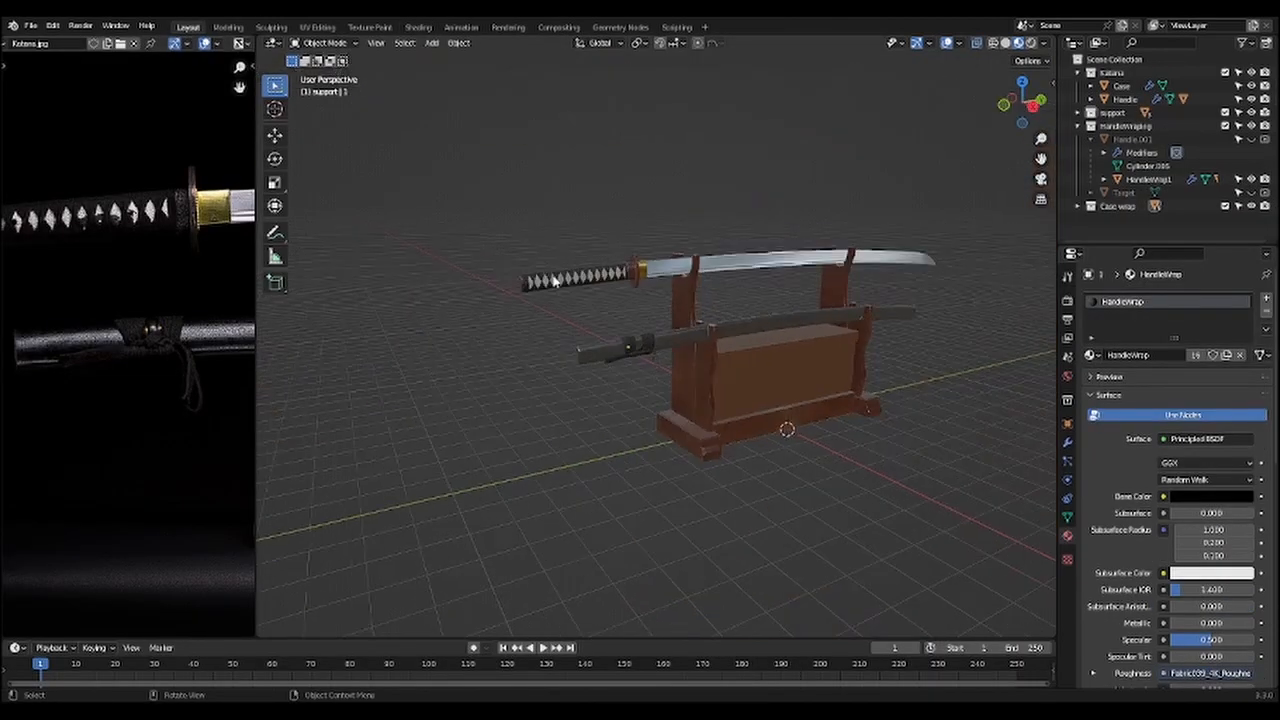
mouse_move(625, 303)
middle_down()
mouse_move(555, 283)
mouse_move(642, 291)
middle_up()
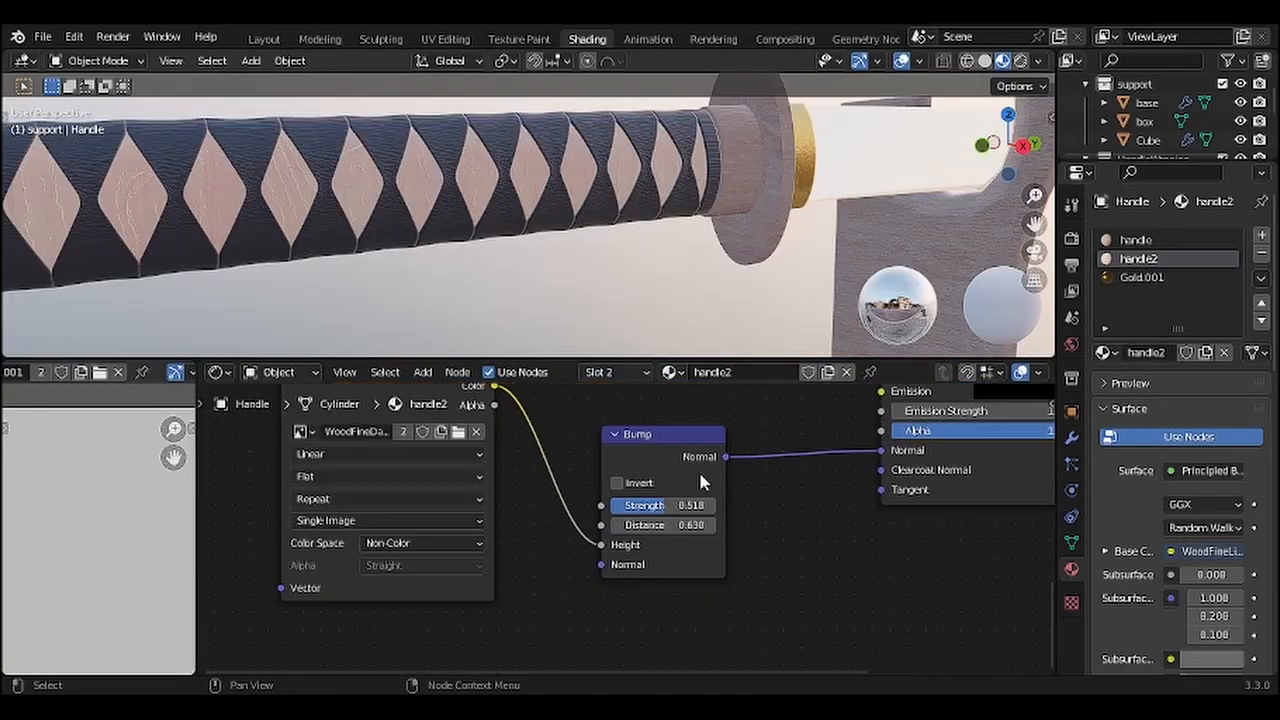
Step: Set handle2's bump distance to 0.330, inspect the handle closely and select the handle material slot
scroll(652, 500, up, 2)
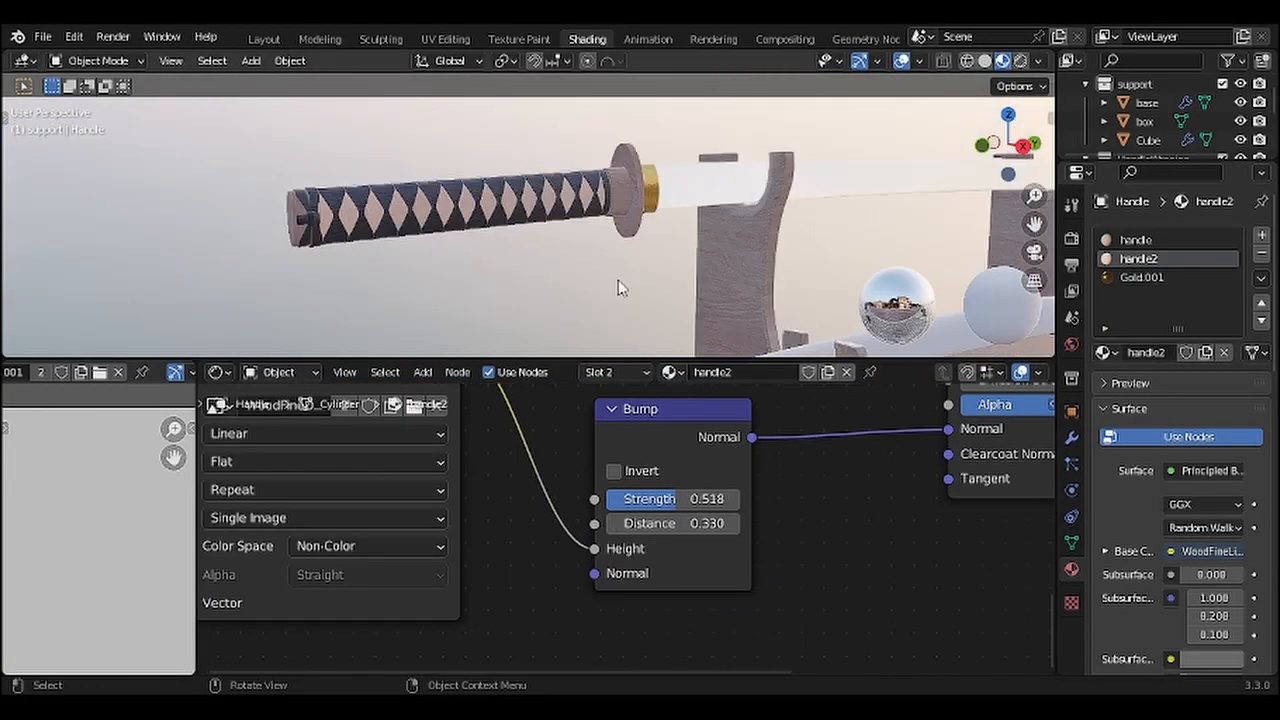
middle_drag(620, 283, 640, 240)
scroll(640, 240, up, 3)
scroll(640, 245, down, 3)
click(1135, 240)
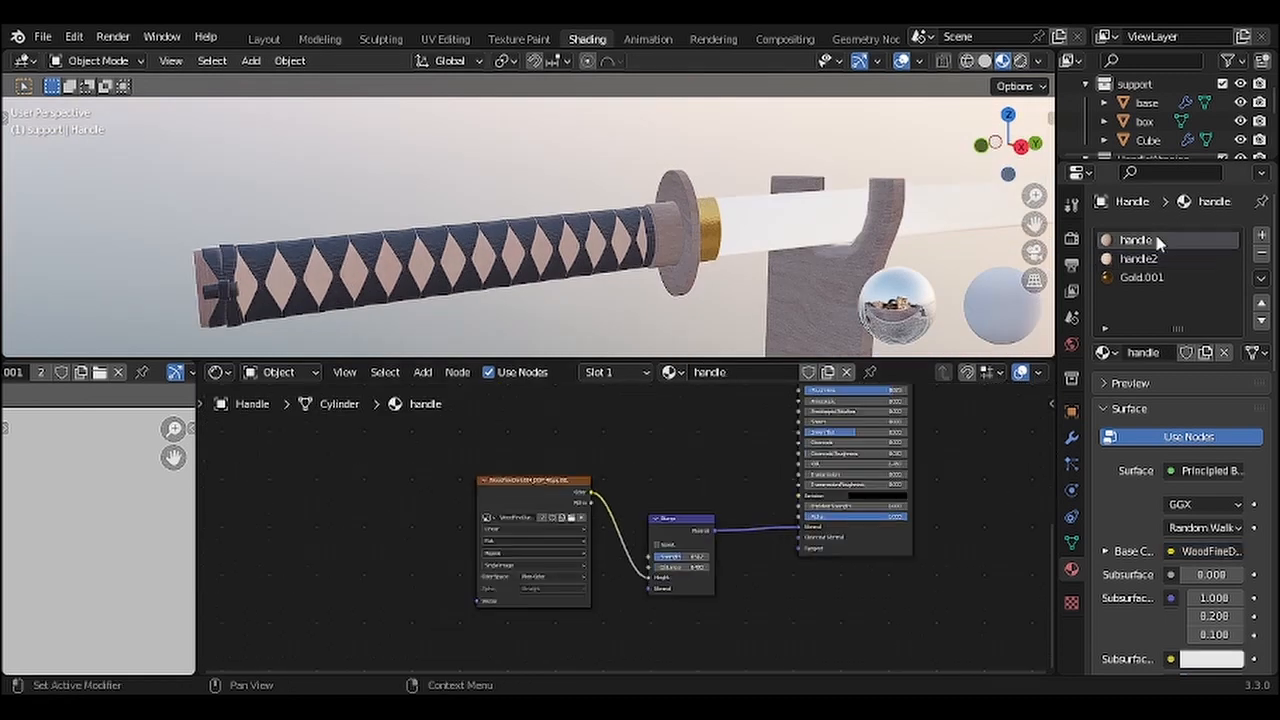
scroll(542, 455, up, 2)
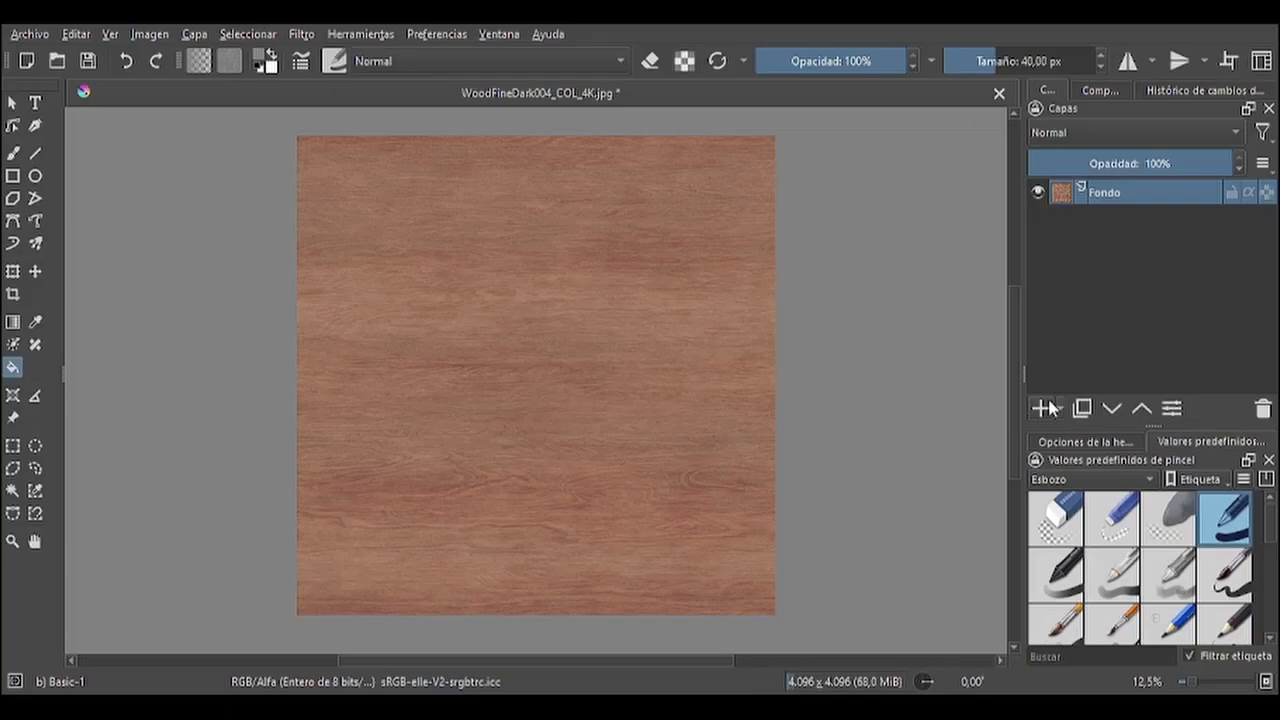
Step: In Krita, fill a layer over the WoodFineDark004_COL_4K.jpg wood texture and choose its blending mode
click(354, 278)
click(1078, 135)
click(1070, 137)
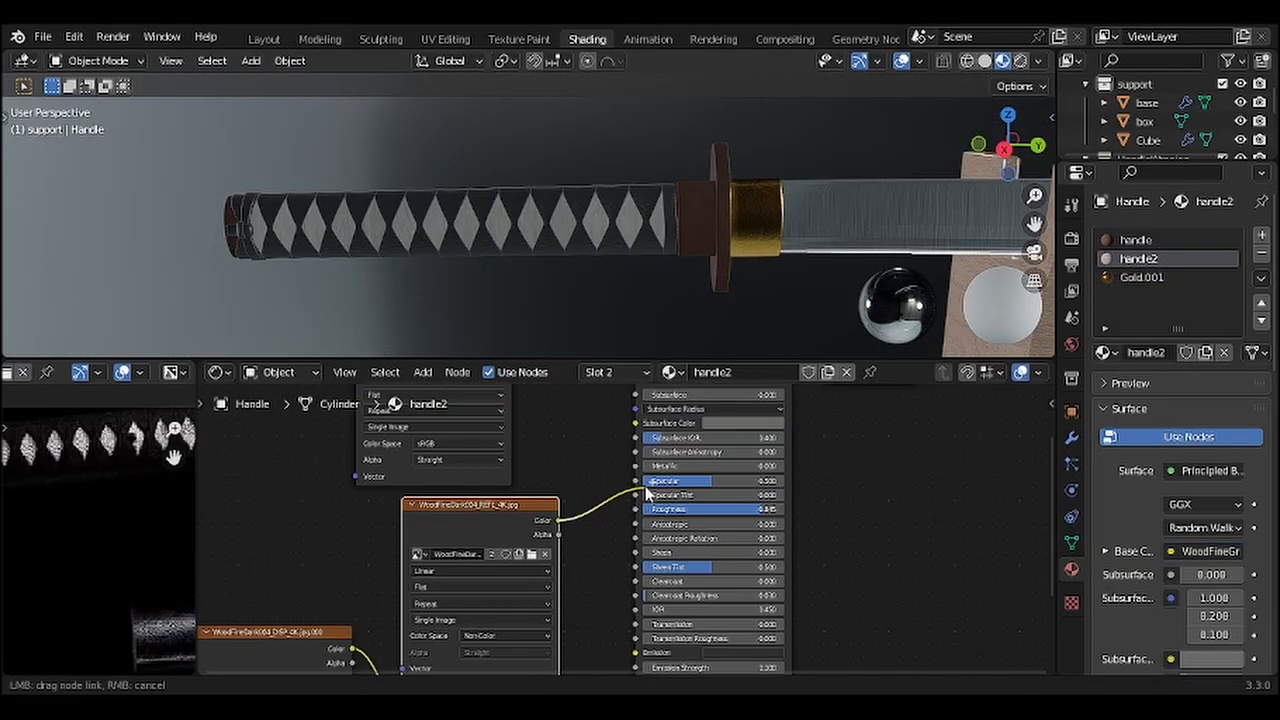
Step: Connect the WoodFineDark004_REFL_4K.jpg texture to handle2's Roughness and set its colour space to Non-Color
drag(558, 520, 640, 509)
click(480, 635)
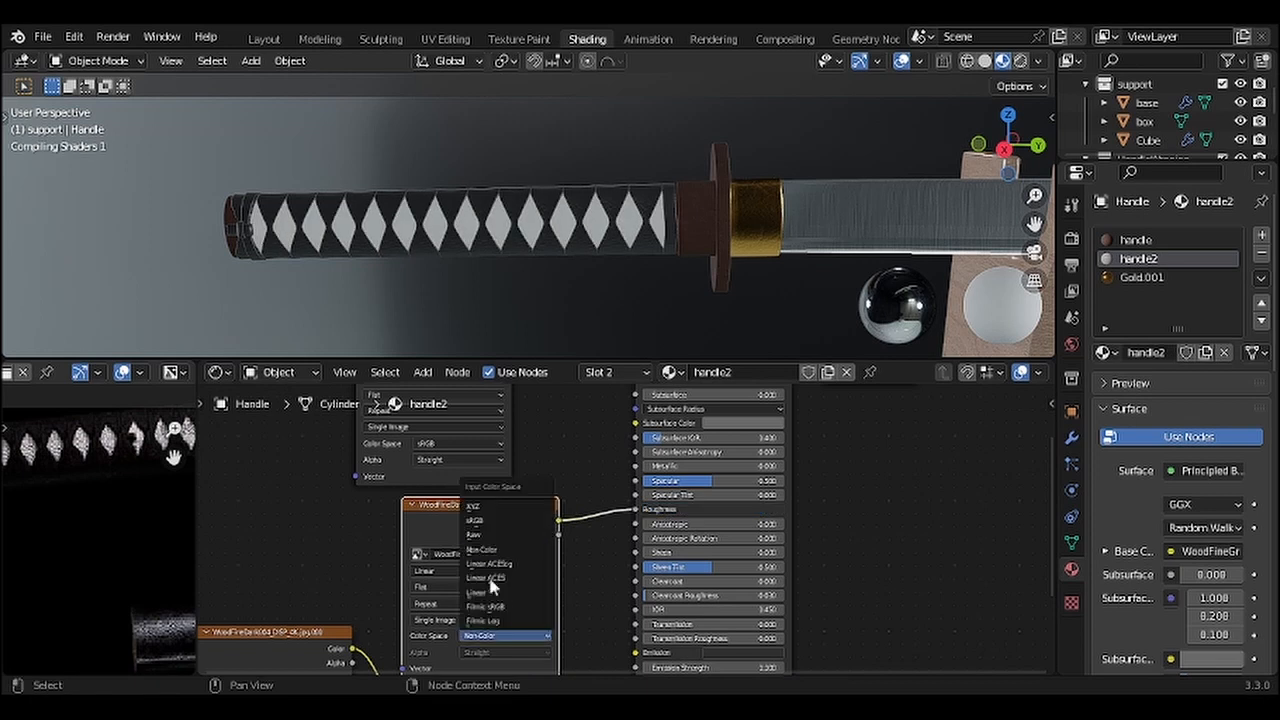
click(500, 551)
Step: Reposition handle2's displacement texture and Bump nodes together, and line up the reflection texture node with the colour texture
scroll(487, 511, down, 5)
middle_drag(412, 524, 523, 437)
drag(372, 627, 646, 555)
key(g)
click(660, 597)
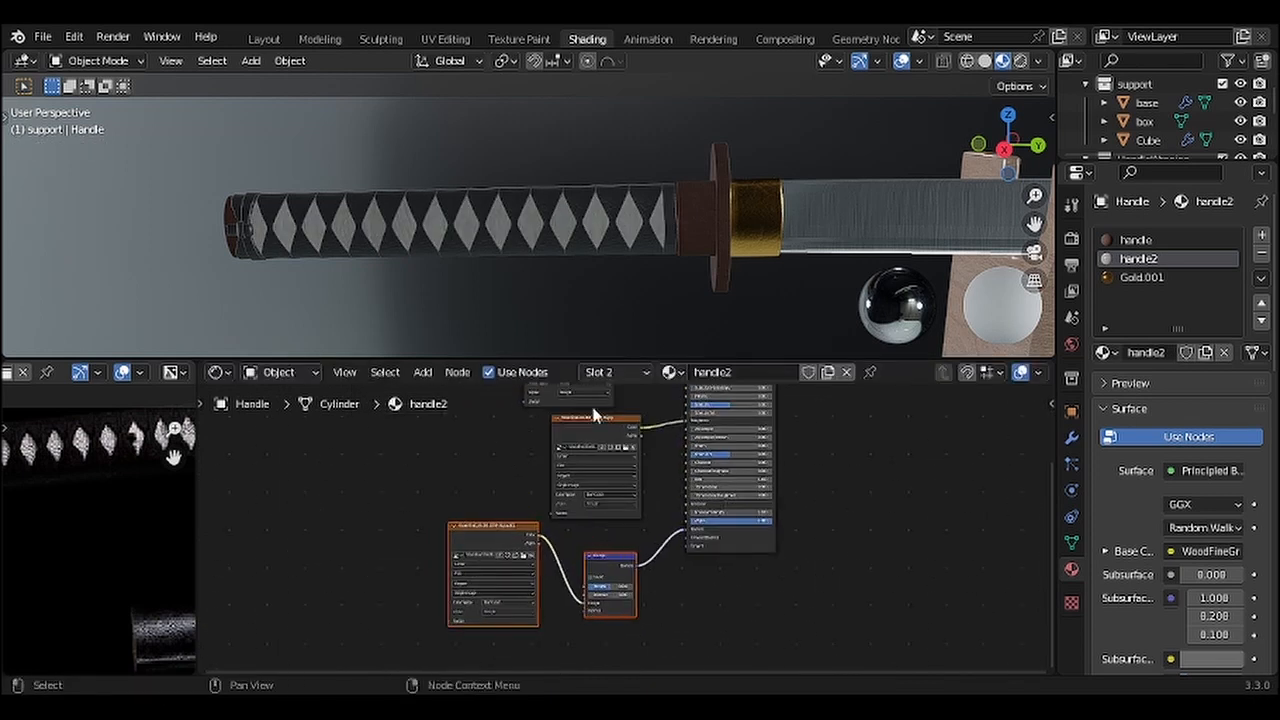
drag(590, 421, 565, 430)
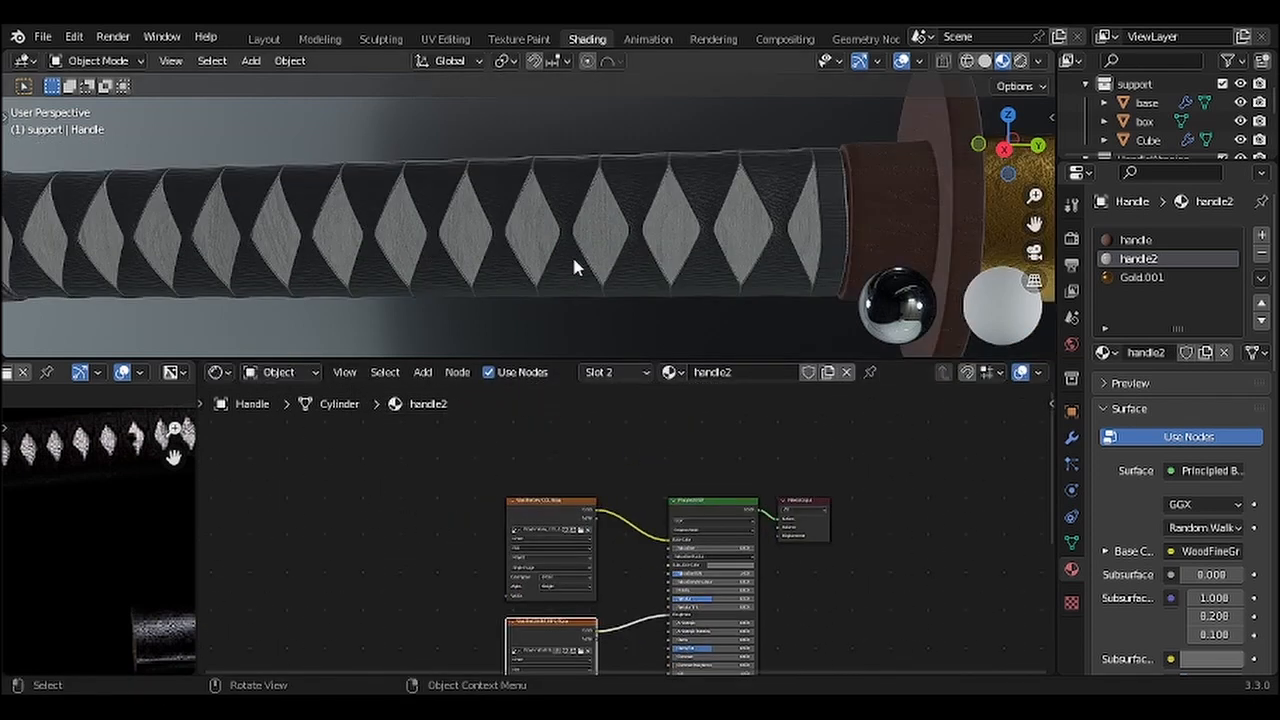
Step: Examine the handle's diamond insets and wrapping closely, then the katana from a wider view
middle_drag(572, 254, 327, 189)
scroll(925, 200, down, 4)
click(1006, 145)
scroll(578, 240, down, 2)
scroll(327, 189, down, 2)
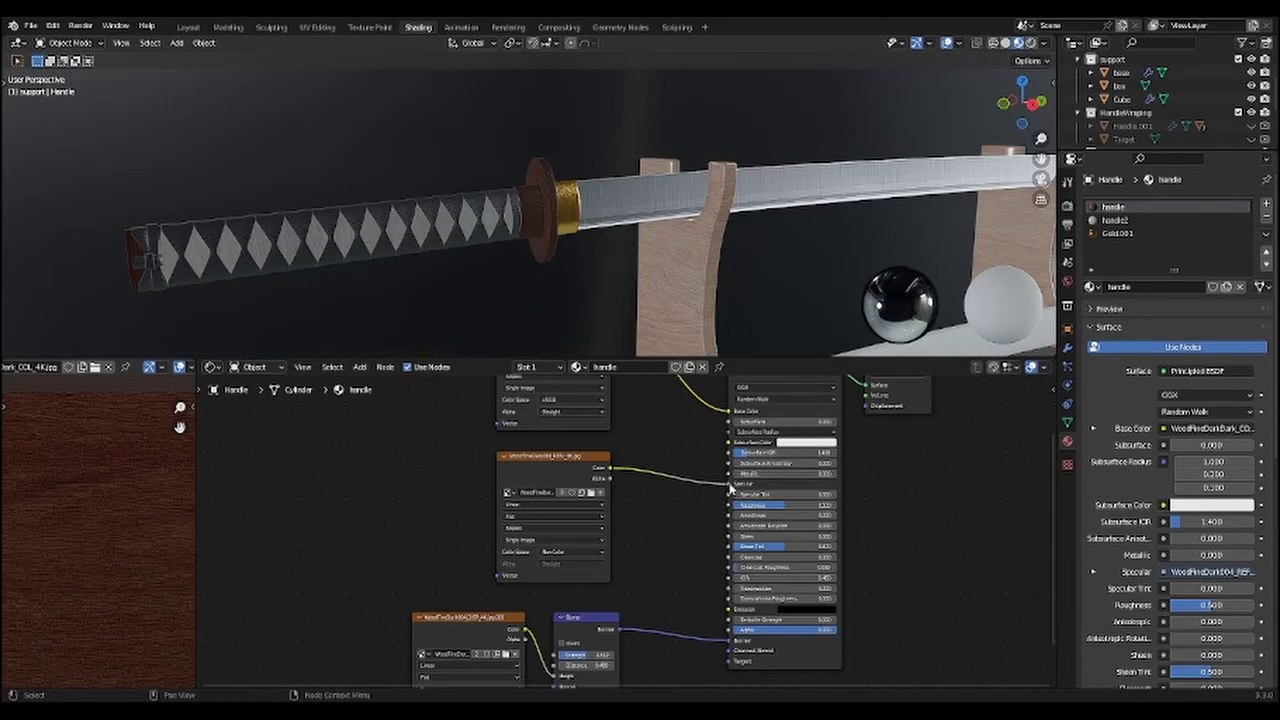
Step: Save the file and inspect the guard's wood surface and gold collar closely in the Layout workspace
middle_drag(540, 250, 597, 232)
key(ctrl+s)
click(188, 29)
mouse_move(570, 335)
middle_down()
mouse_move(551, 346)
mouse_move(512, 336)
mouse_move(668, 313)
mouse_move(511, 313)
mouse_move(575, 304)
middle_up()
scroll(578, 329, up, 5)
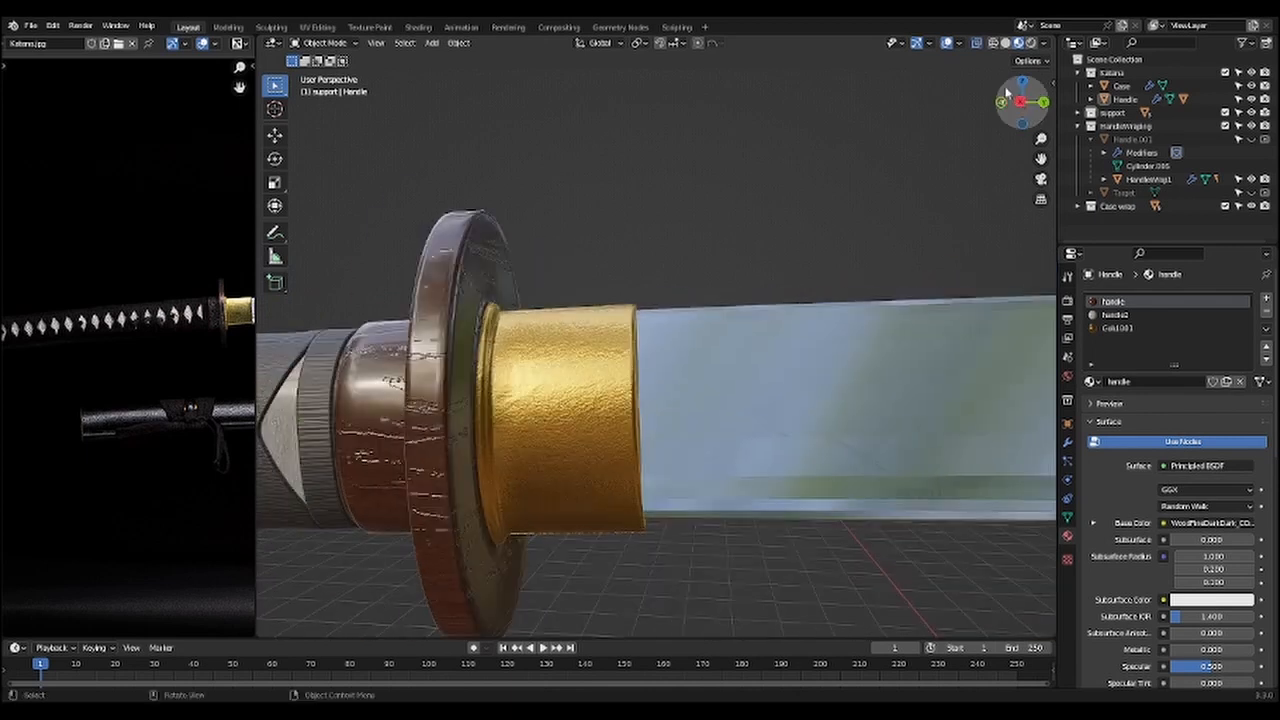
scroll(1040, 143, down, 8)
Step: Insert a Math node between the handle material's WoodFineDark004_REFL_4K.jpg texture and the shader's Roughness in the Shading workspace
click(418, 27)
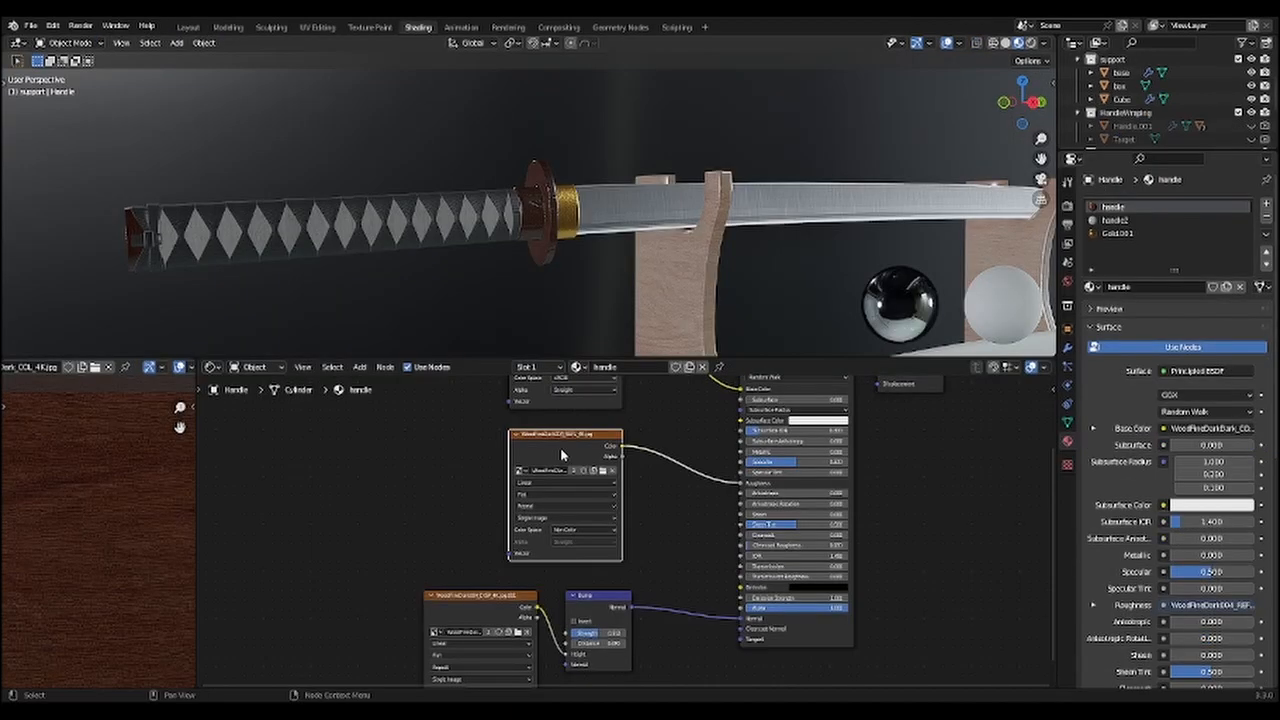
drag(561, 456, 476, 452)
click(607, 493)
text(math)
key(Return)
click(605, 482)
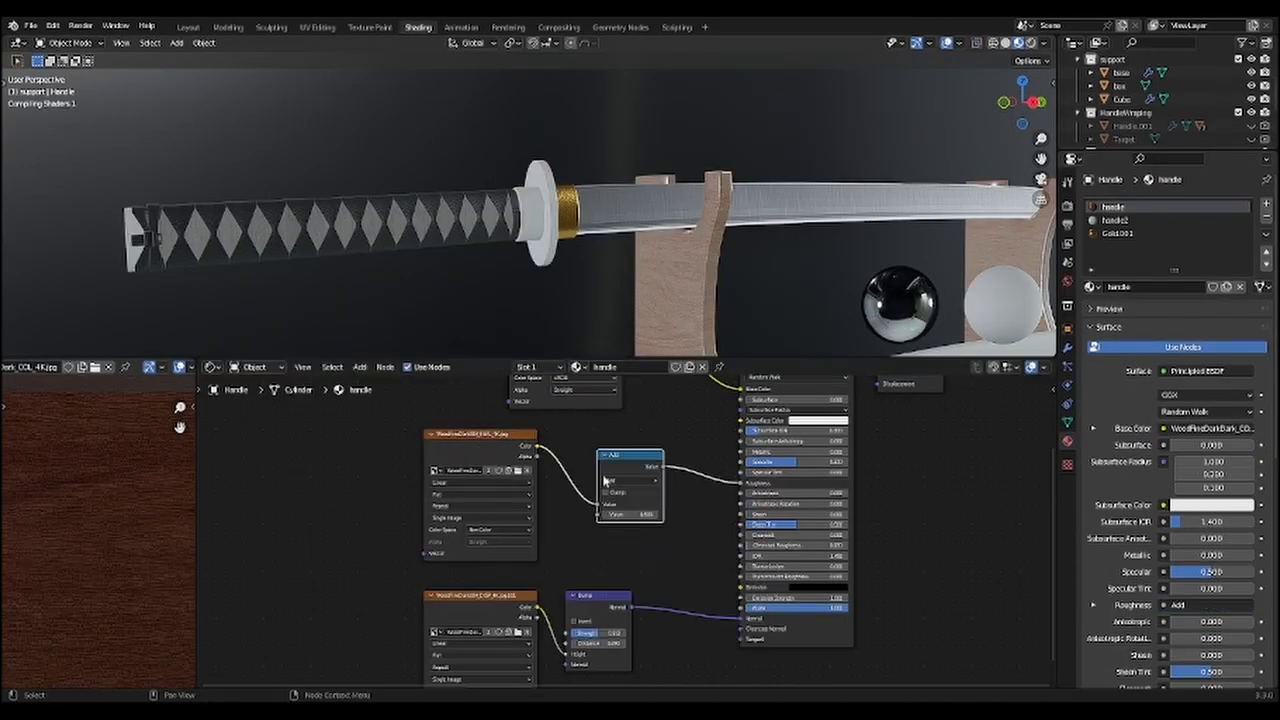
Step: Set the handle material's Math node to Multiply with a value of 2.000 and check the guard's reflections
scroll(615, 498, up, 2)
scroll(552, 198, up, 3)
middle_drag(552, 198, 590, 205)
click(612, 473)
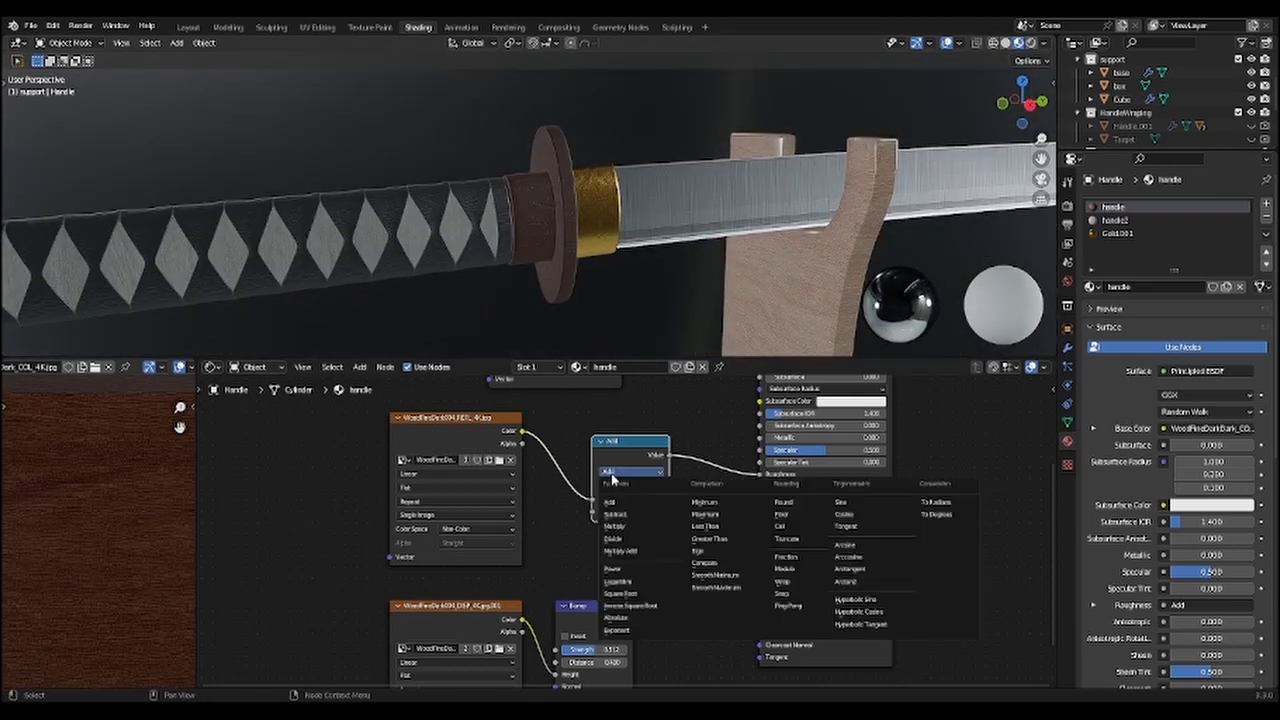
click(614, 540)
click(630, 471)
click(614, 526)
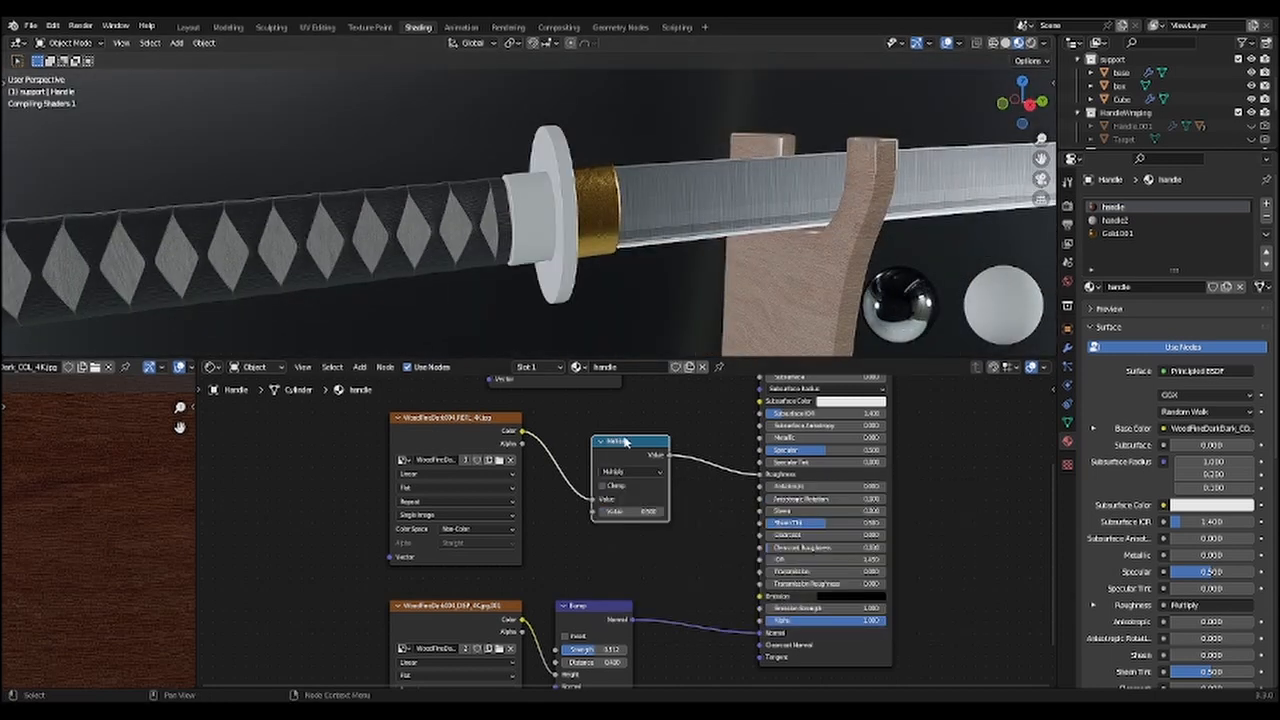
mouse_move(582, 291)
middle_down()
mouse_move(630, 275)
mouse_move(620, 294)
mouse_move(489, 271)
mouse_move(570, 290)
middle_up()
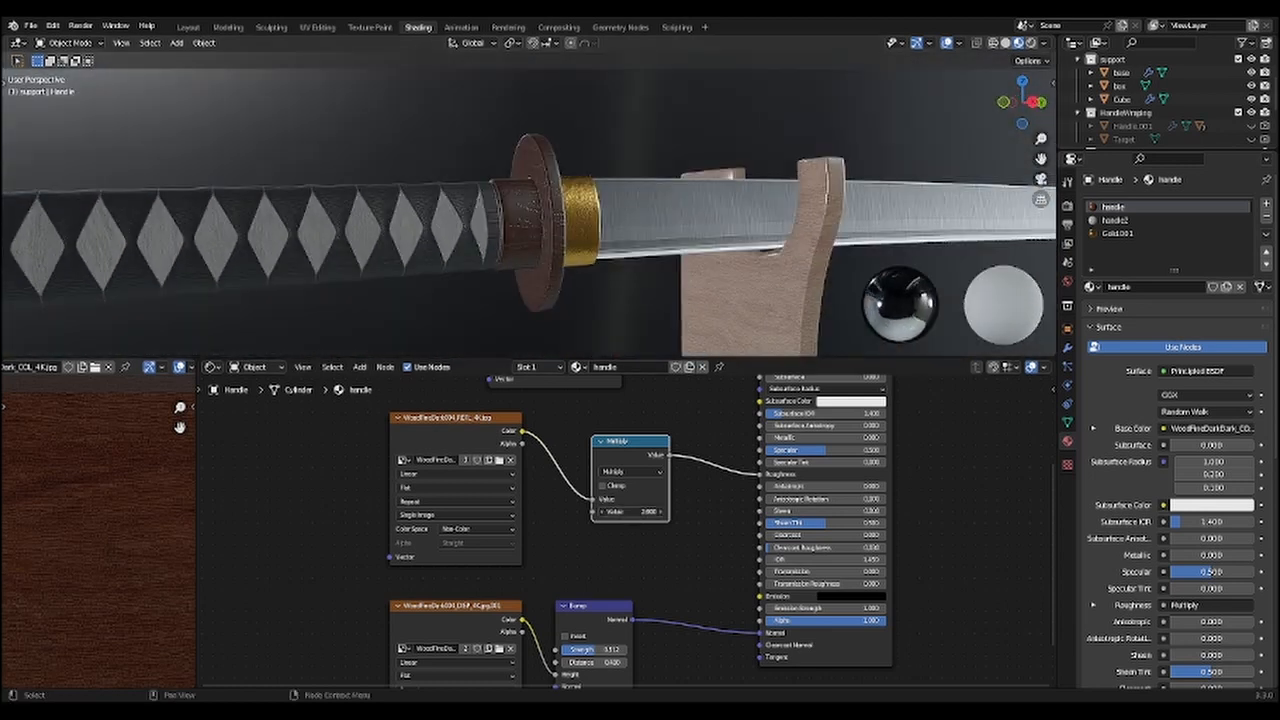
scroll(530, 210, down, 6)
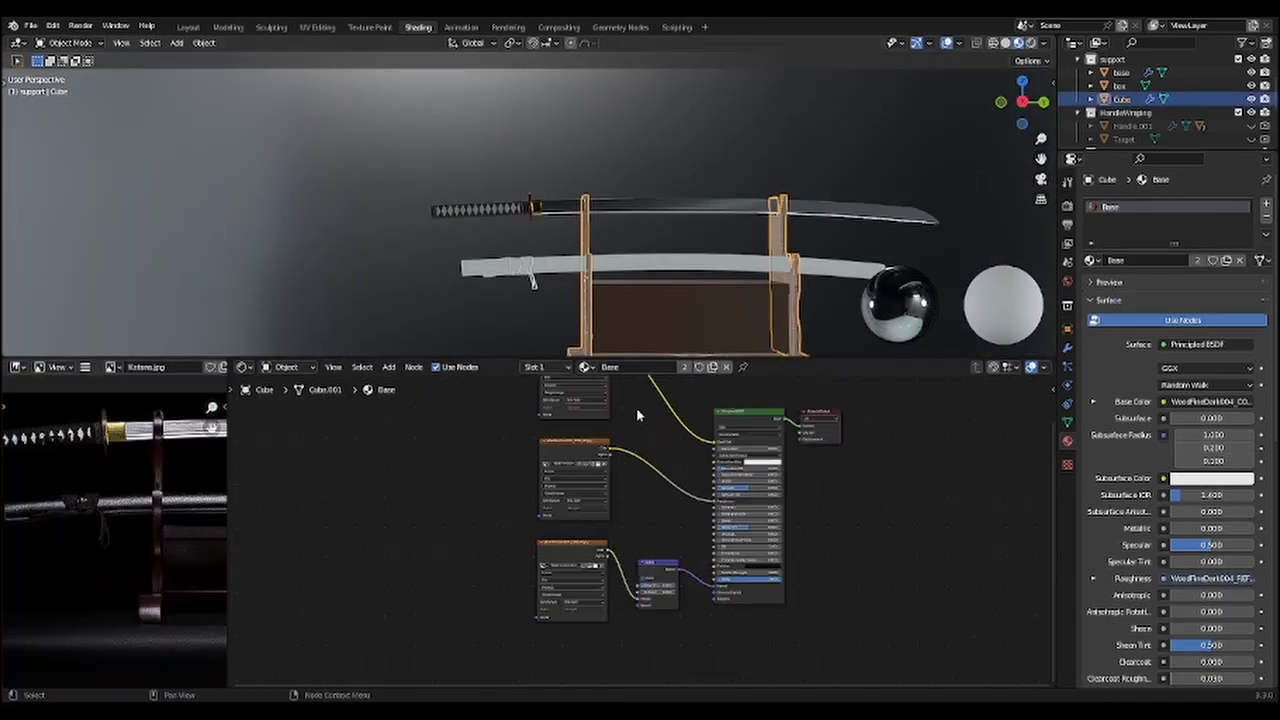
Step: Mark the selected edge loop of the wrap's knot Cylinder as a seam and unwrap its whole mesh
scroll(636, 407, up, 3)
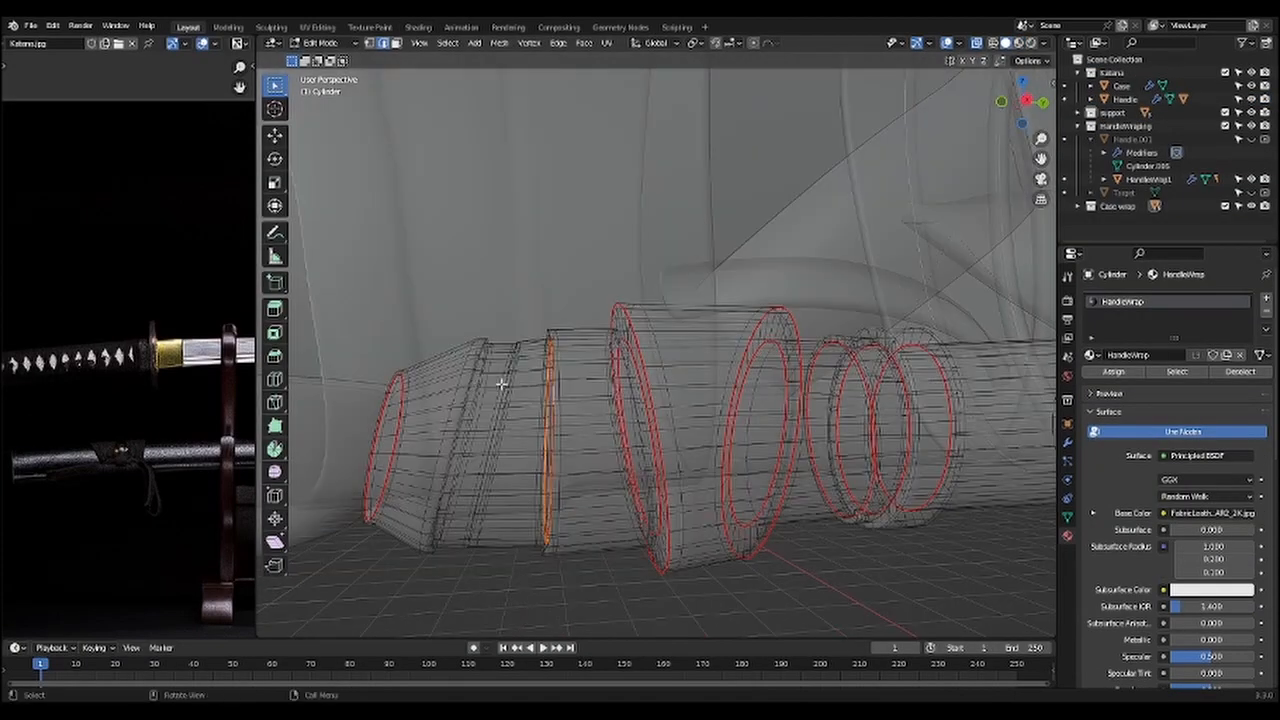
right_click(455, 385)
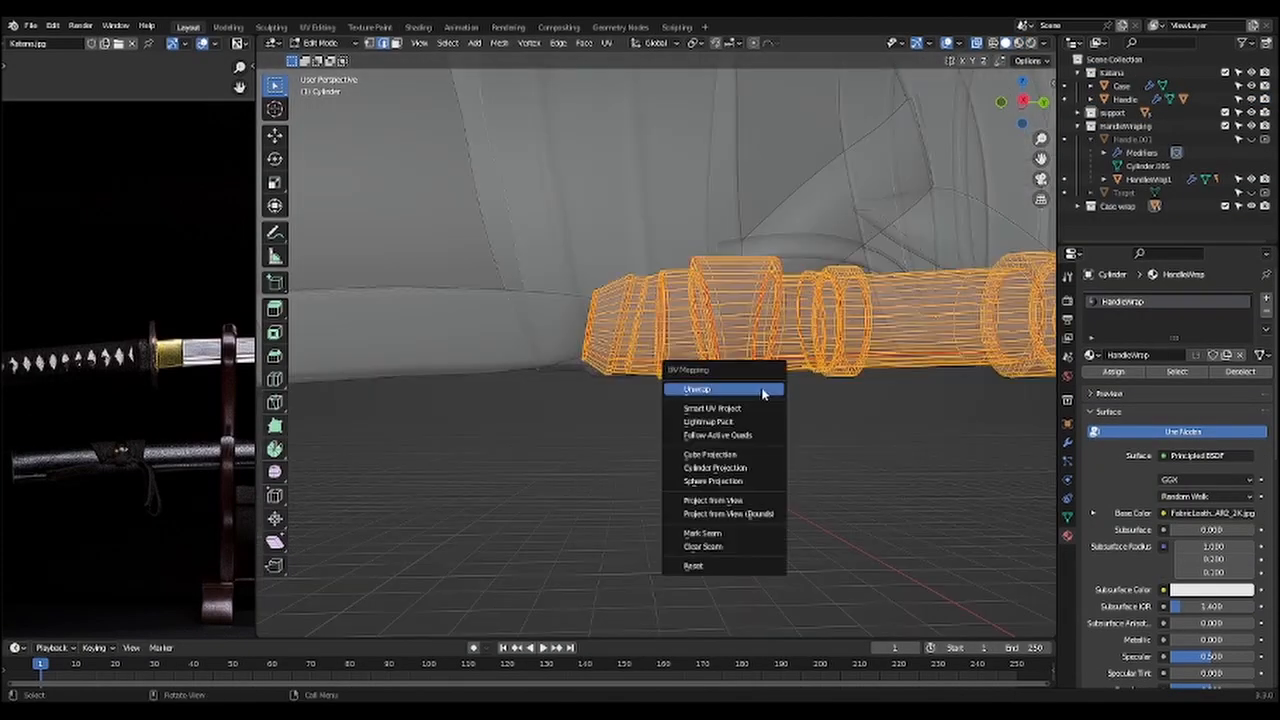
click(756, 396)
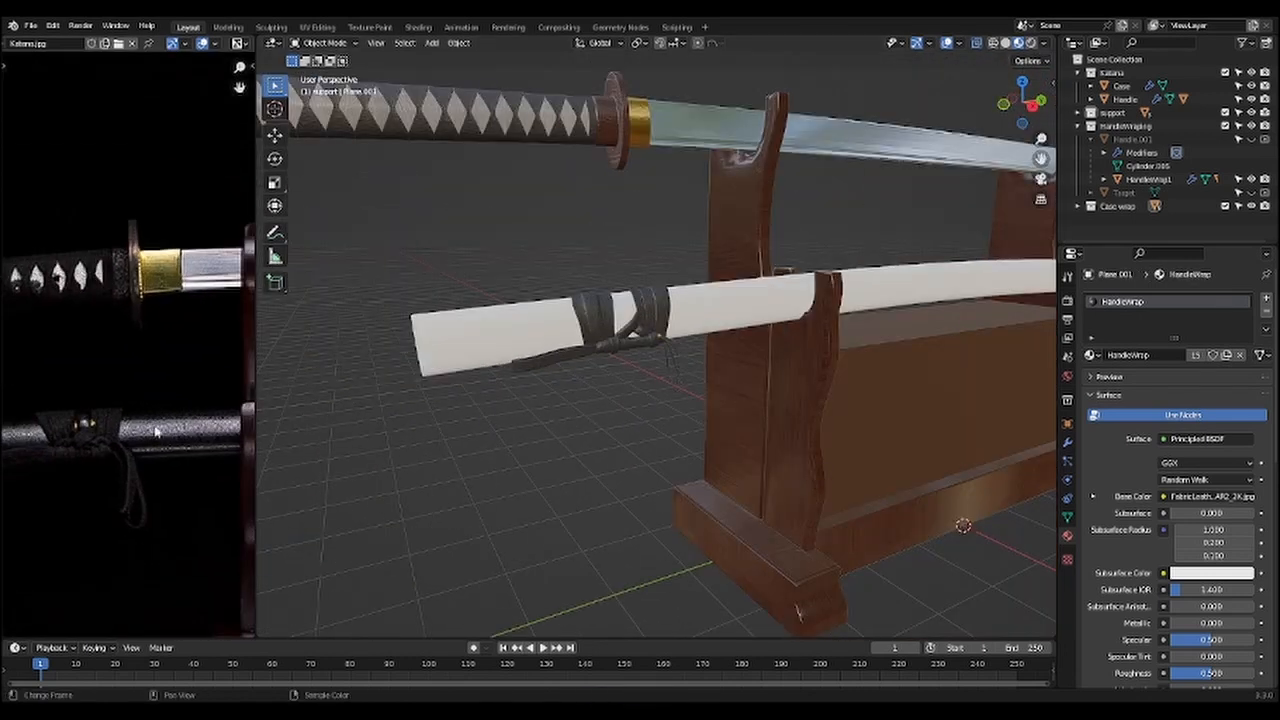
Step: Compare the scabbard with the Katana.jpg reference and create a new material named Case for it
middle_drag(155, 430, 150, 455)
scroll(528, 374, down, 3)
middle_drag(528, 374, 568, 328)
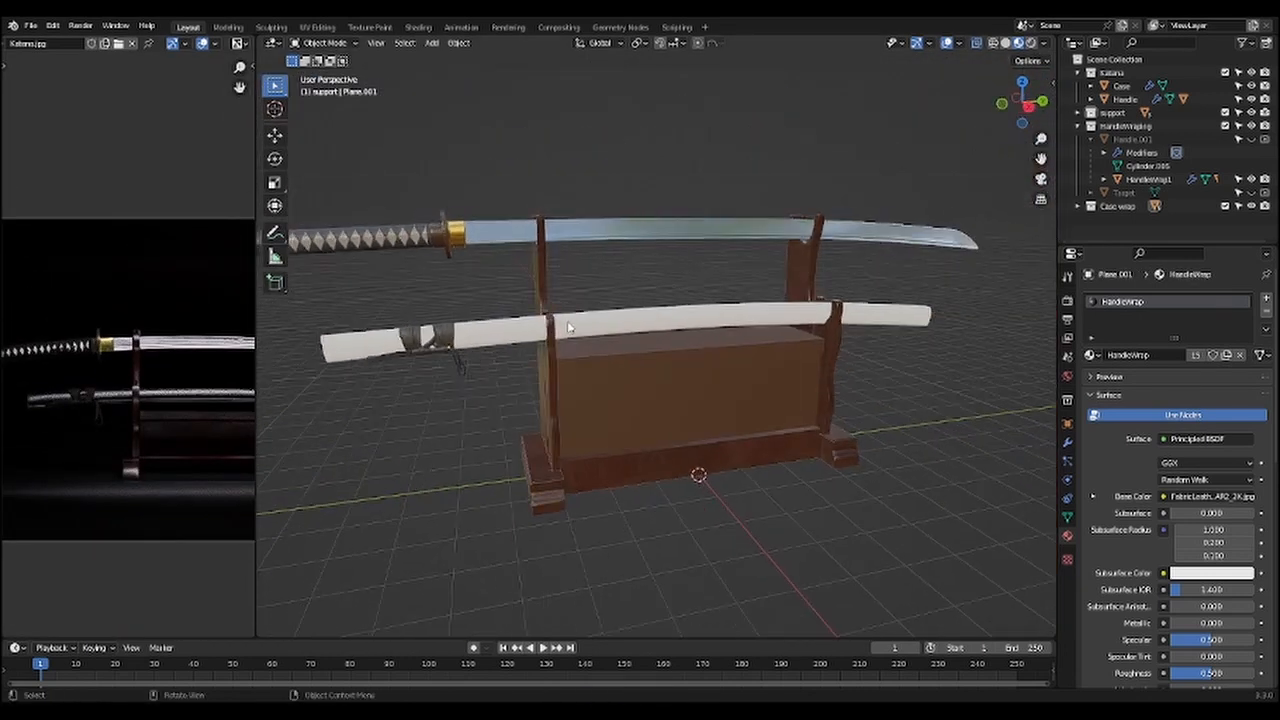
scroll(130, 370, up, 5)
click(568, 326)
click(1170, 355)
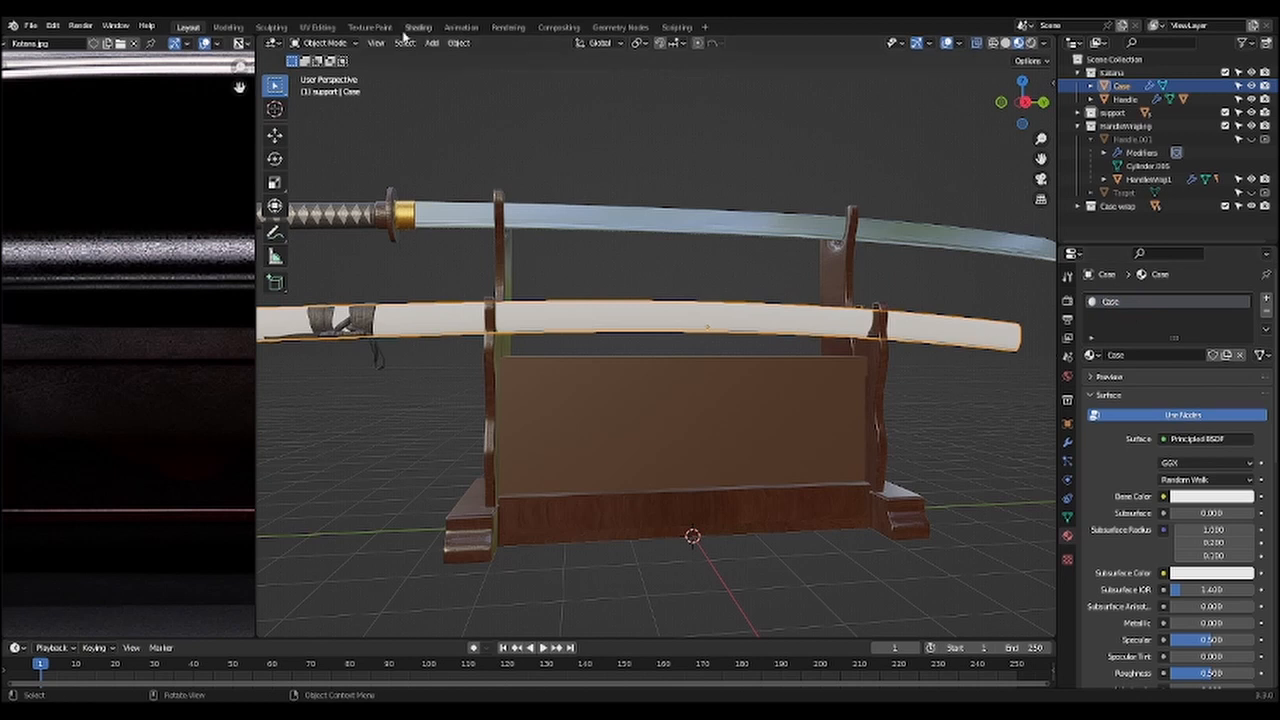
Step: Add an Image Texture node to the Case material in the Shading workspace
click(406, 32)
key(shift+a)
click(509, 454)
text(ima)
key(Return)
click(436, 420)
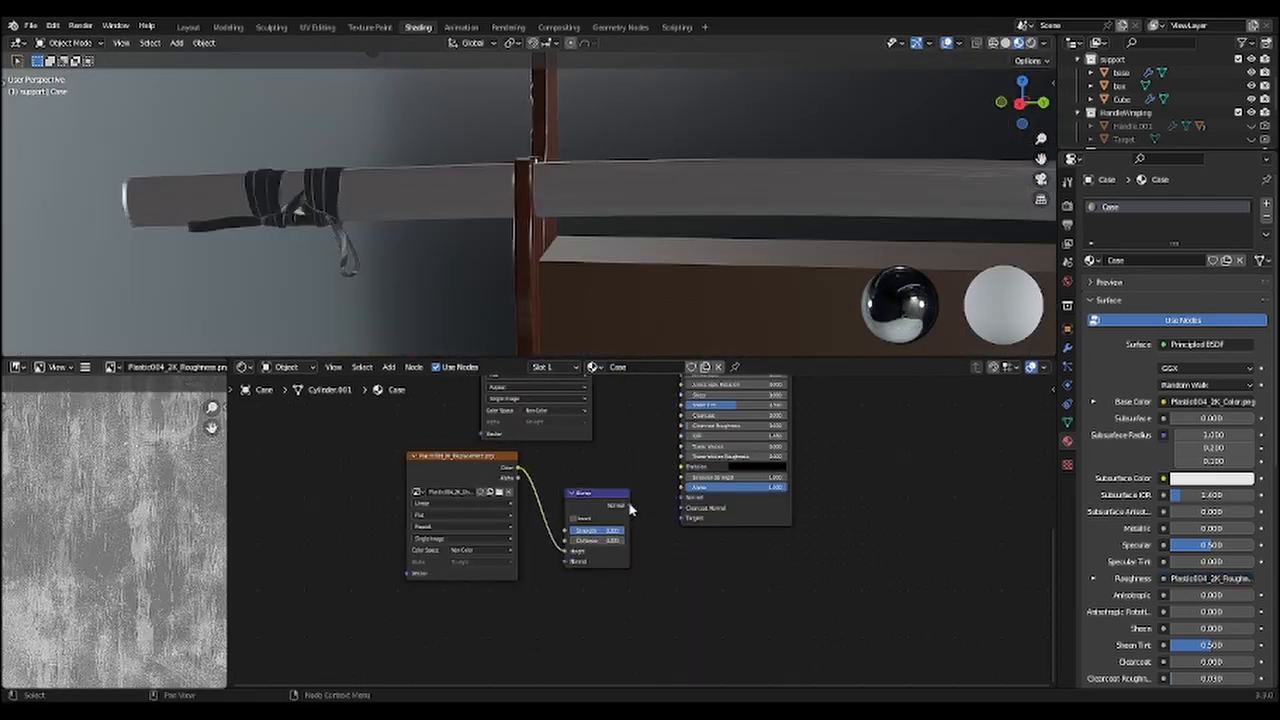
Step: Connect the Bump node to the Case shader's Normal and route the Plastic004_2K_Displacement.png texture into the Bump Height
drag(629, 506, 682, 497)
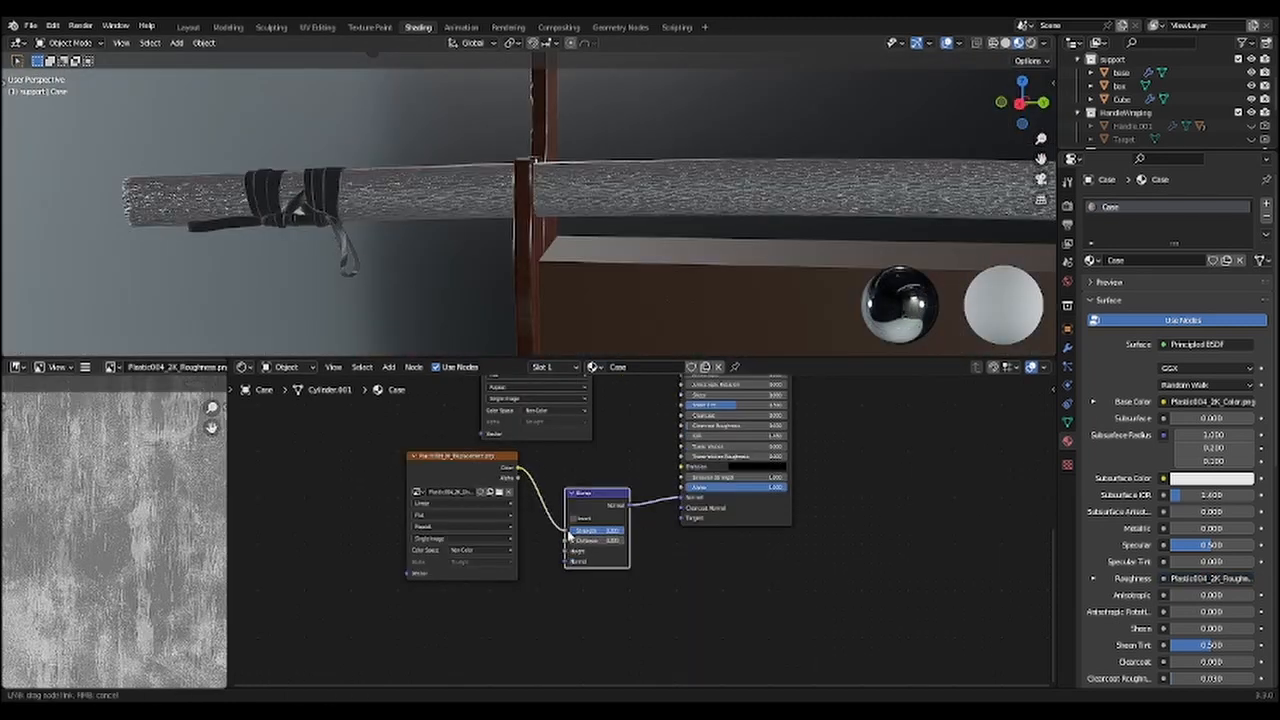
drag(570, 537, 588, 568)
middle_drag(595, 536, 615, 563)
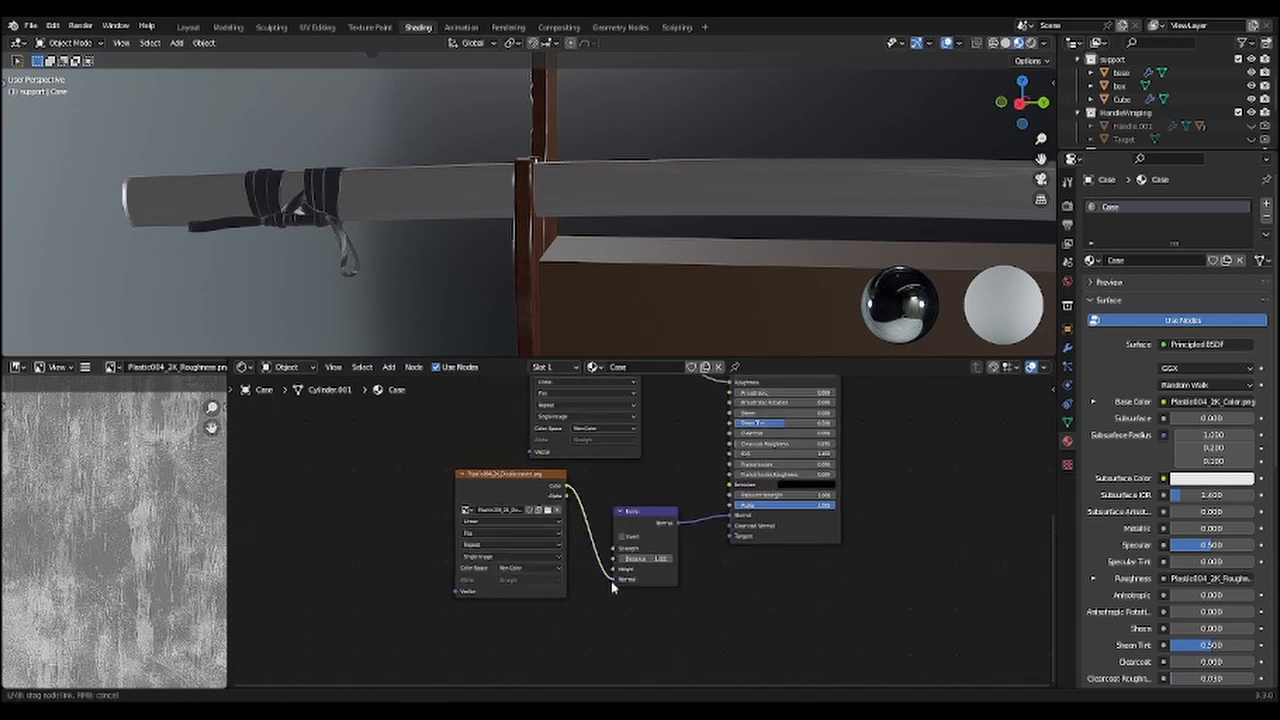
drag(612, 588, 611, 571)
middle_drag(674, 240, 706, 252)
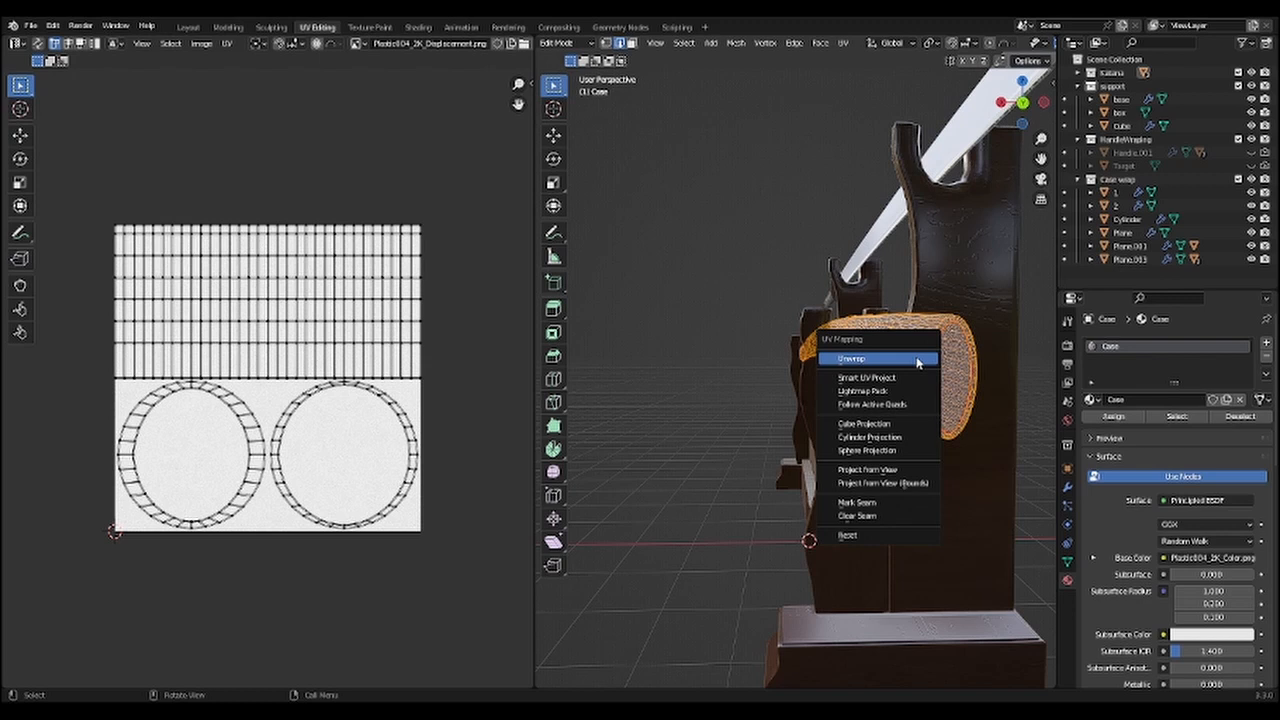
Step: Unwrap the whole scabbard mesh and check its bump texture from several angles
click(917, 362)
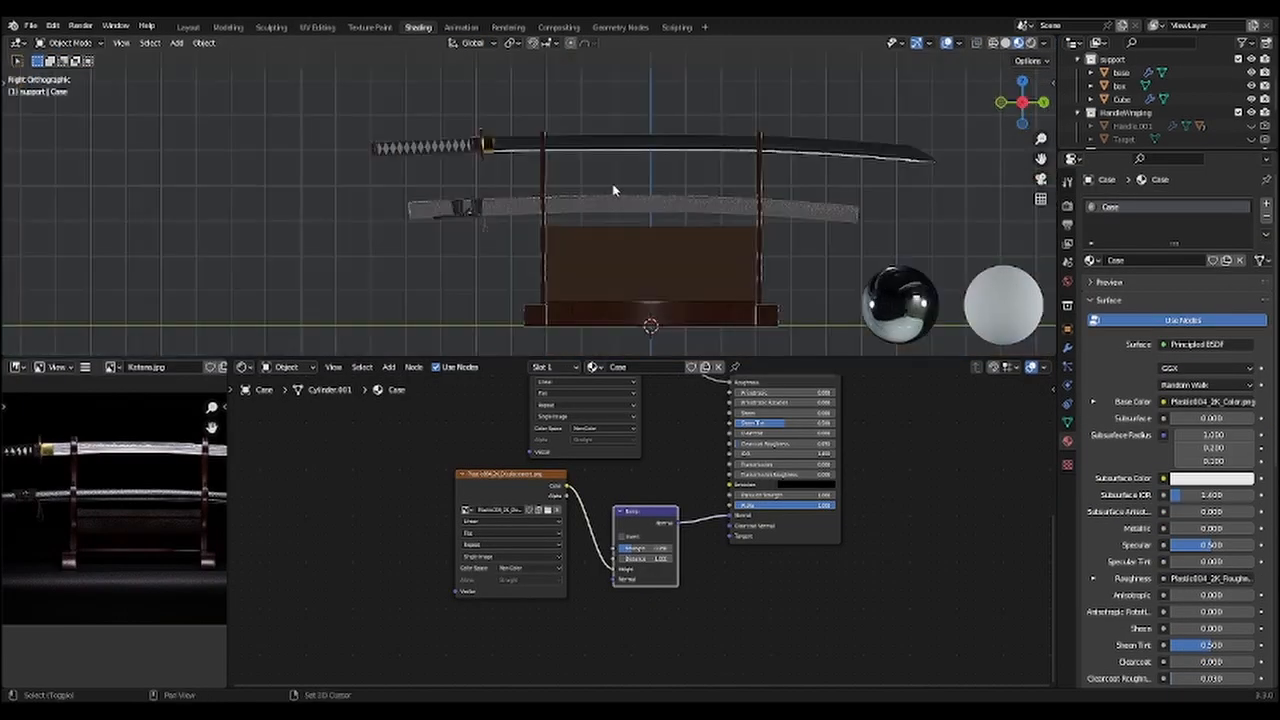
middle_drag(614, 190, 614, 208)
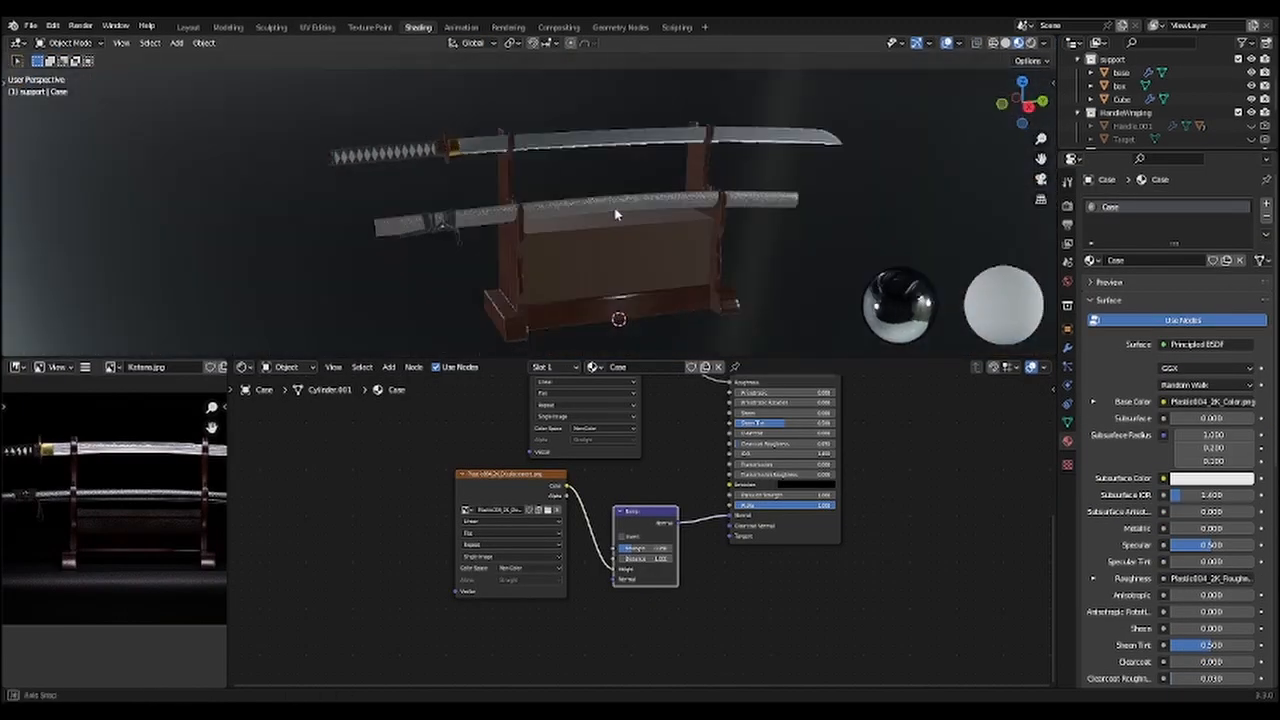
scroll(640, 540, up, 2)
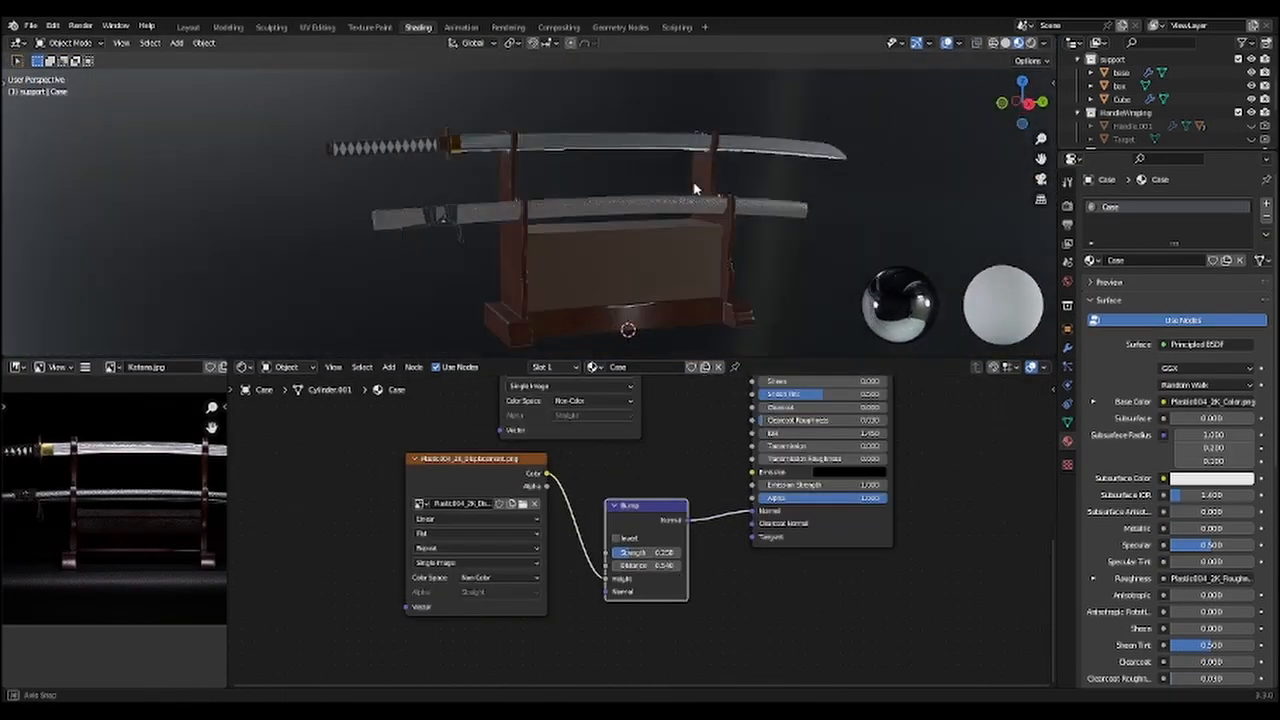
middle_drag(694, 189, 714, 171)
Step: Darken the Case shader's base colour to a near-black grey
shift+scroll(640, 477, up, 5)
click(770, 506)
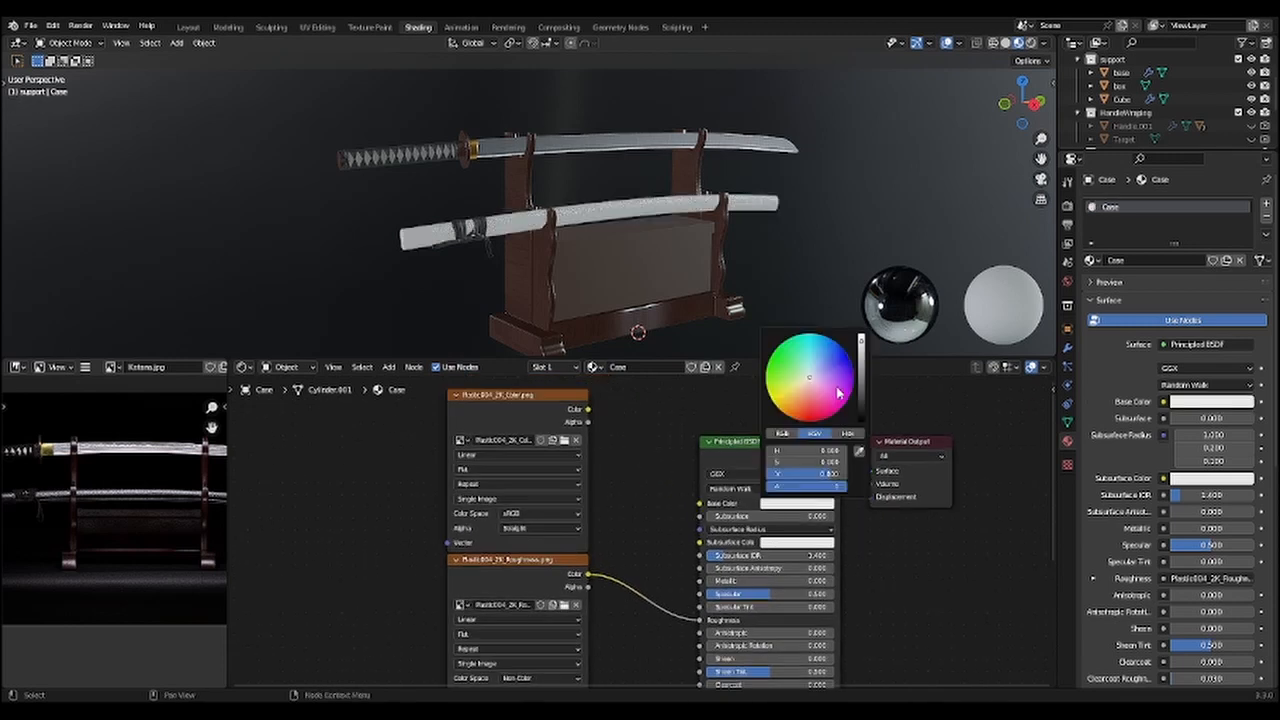
drag(864, 372, 864, 414)
middle_drag(665, 204, 665, 214)
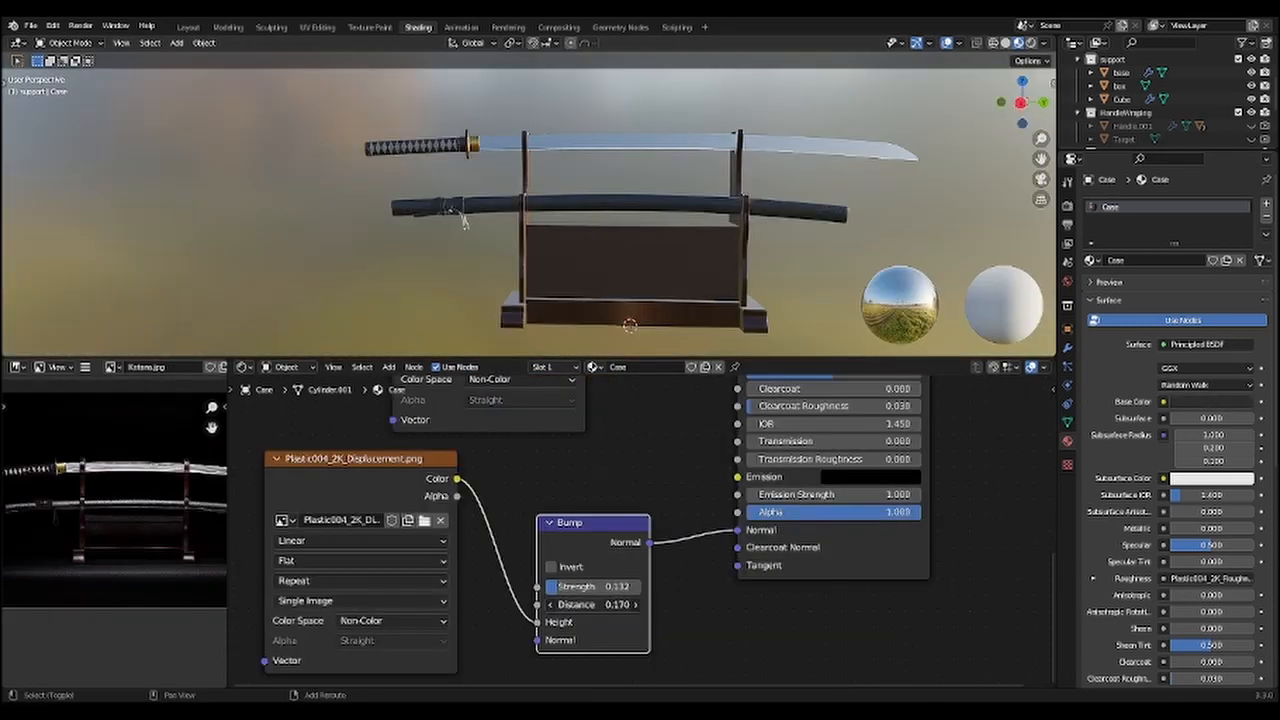
Step: Set the Case material's bump strength to 0.128 and distance to 0.200, and delete the unused Plastic004_2K_Color.png texture node
scroll(631, 217, up, 6)
middle_drag(631, 217, 668, 213)
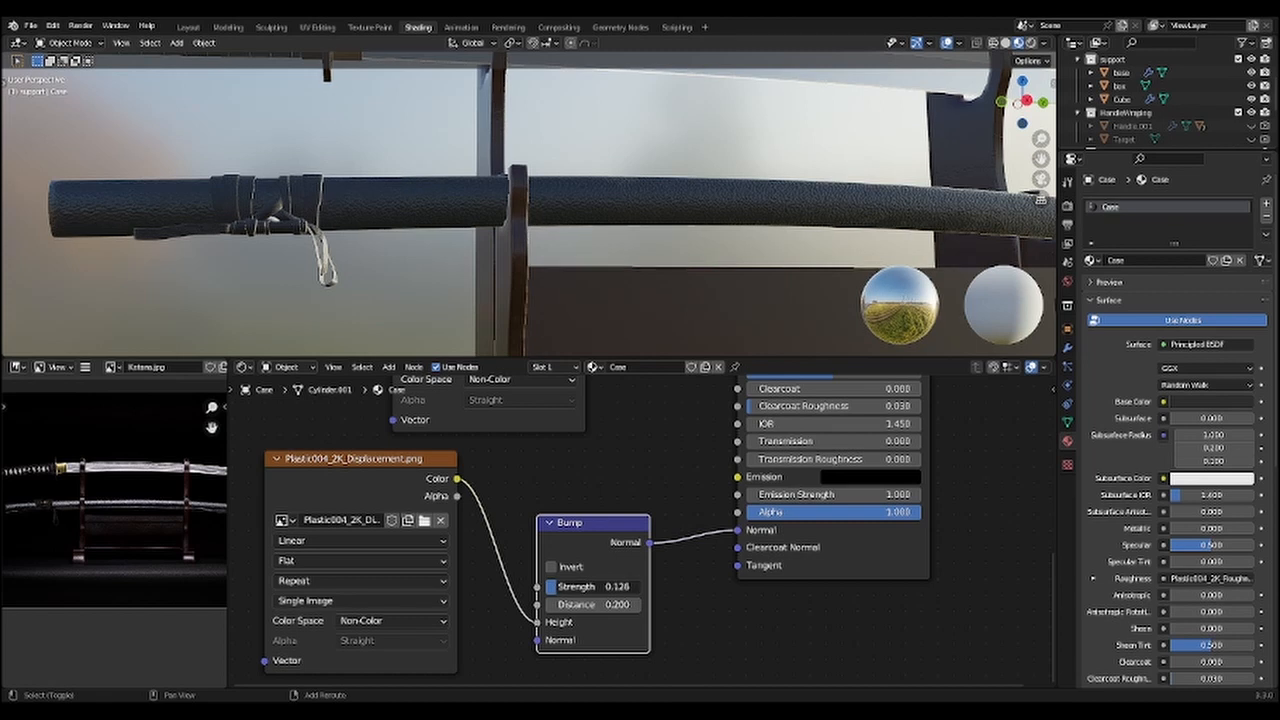
scroll(643, 490, down, 8)
middle_drag(628, 425, 620, 609)
click(557, 456)
key(x)
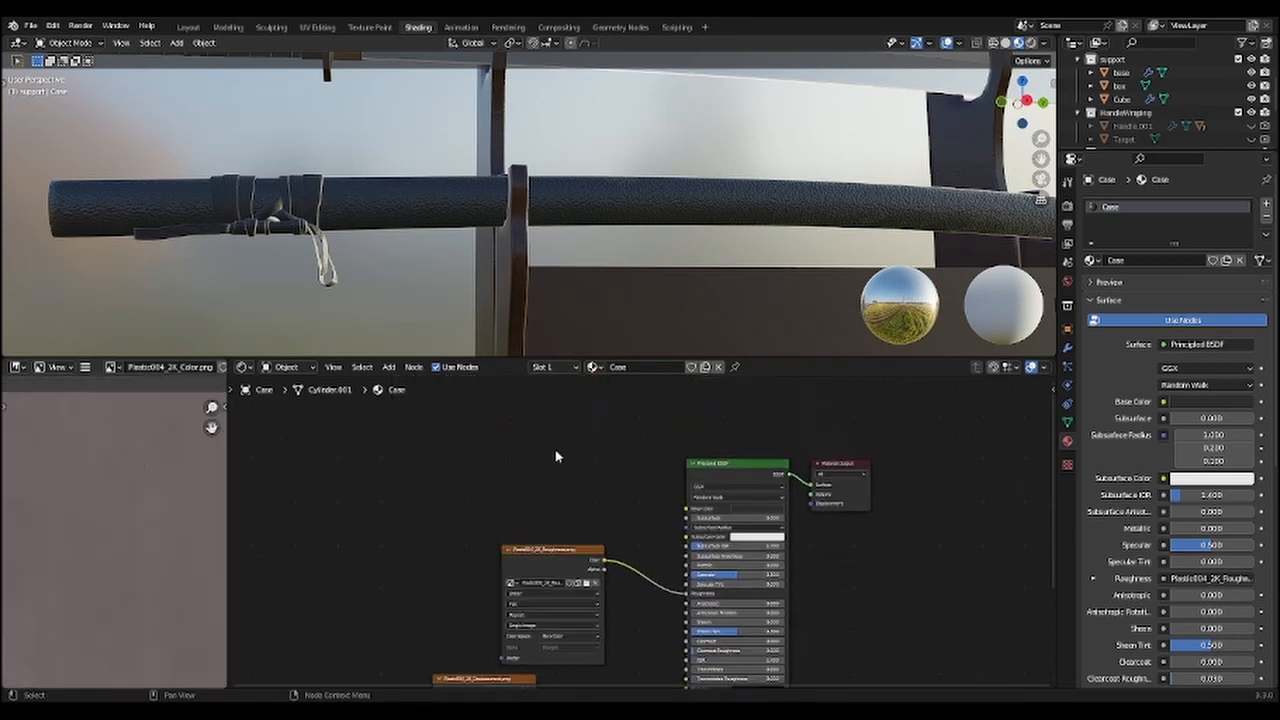
Step: Unwrap the two fabric bands wound around the scabbard so the wrap texture follows them
scroll(557, 456, down, 8)
scroll(78, 510, down, 2)
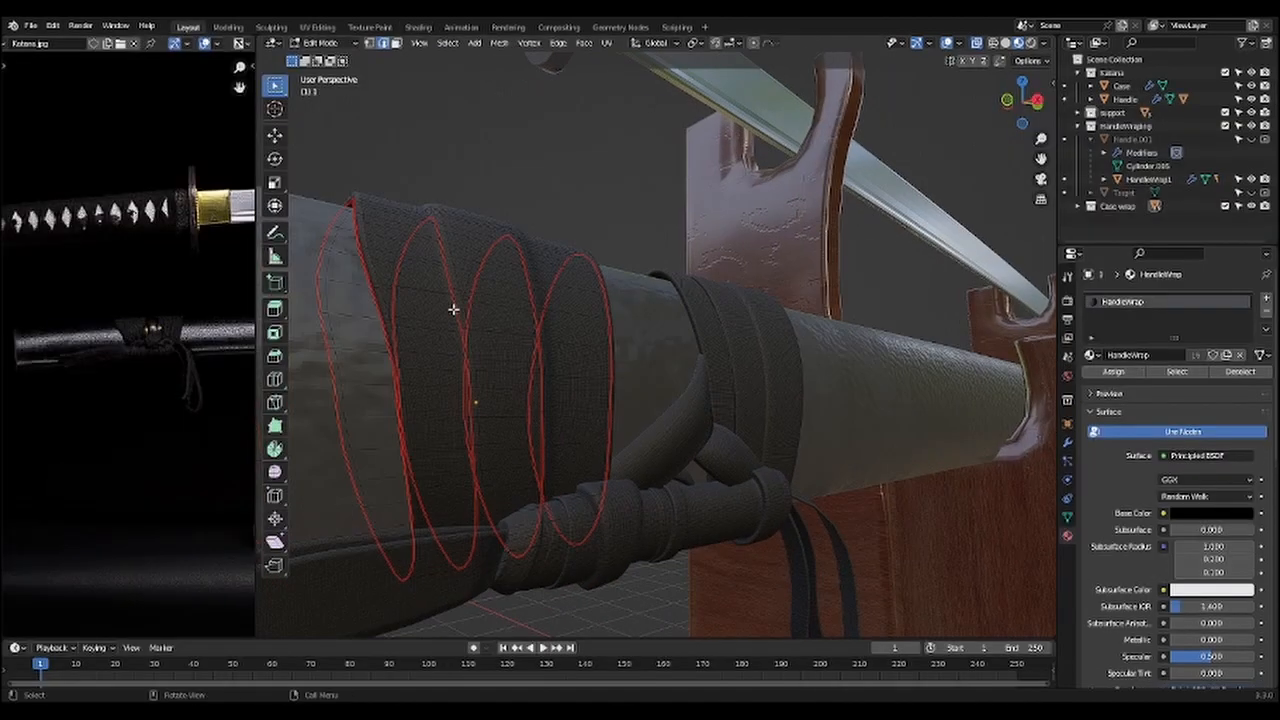
scroll(461, 300, up, 2)
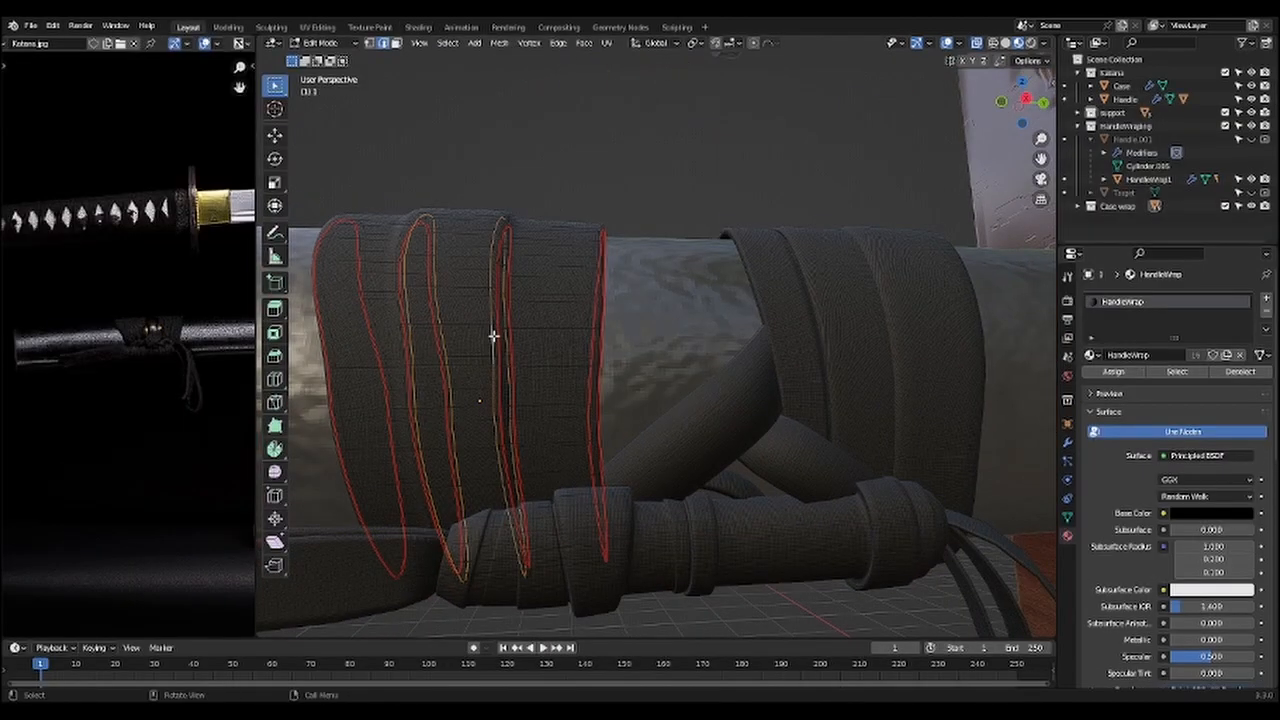
middle_drag(491, 337, 559, 287)
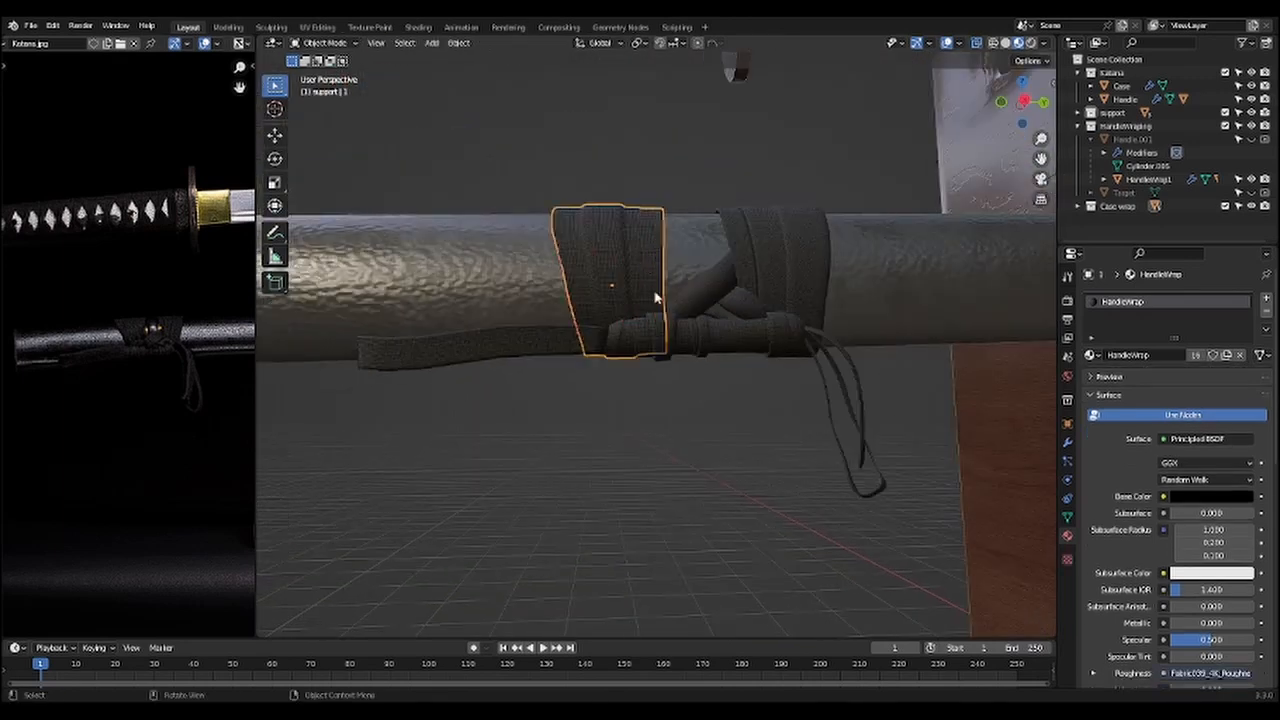
middle_drag(651, 294, 607, 288)
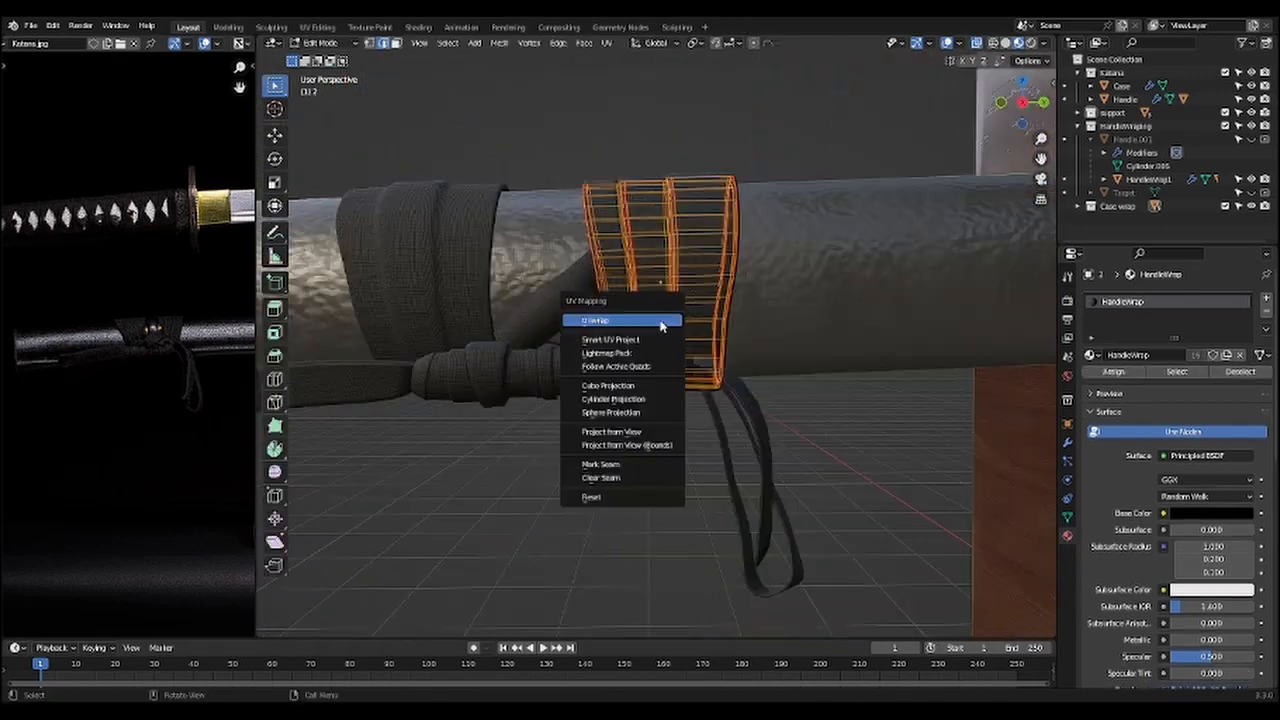
key(Escape)
key(Tab)
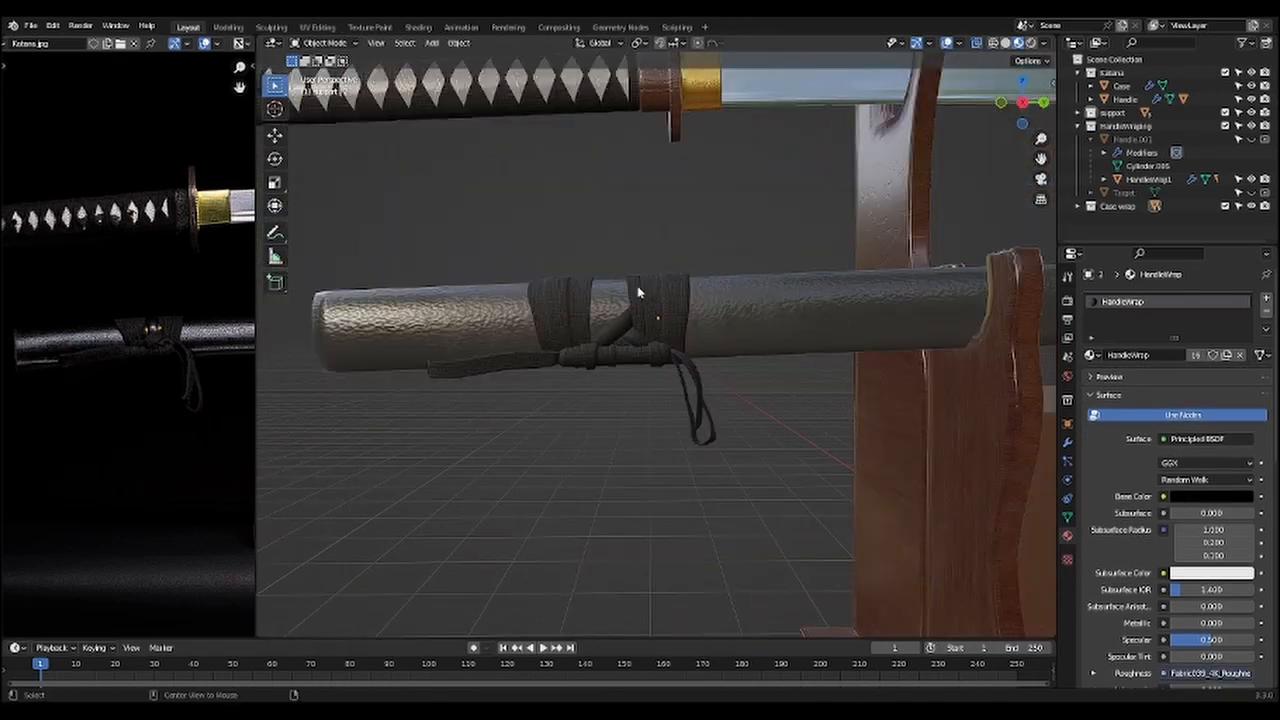
Step: Reposition an edge loop on the scabbard and assign Gold.001 in a new material slot to the faces between the two wraps
middle_drag(638, 292, 649, 317)
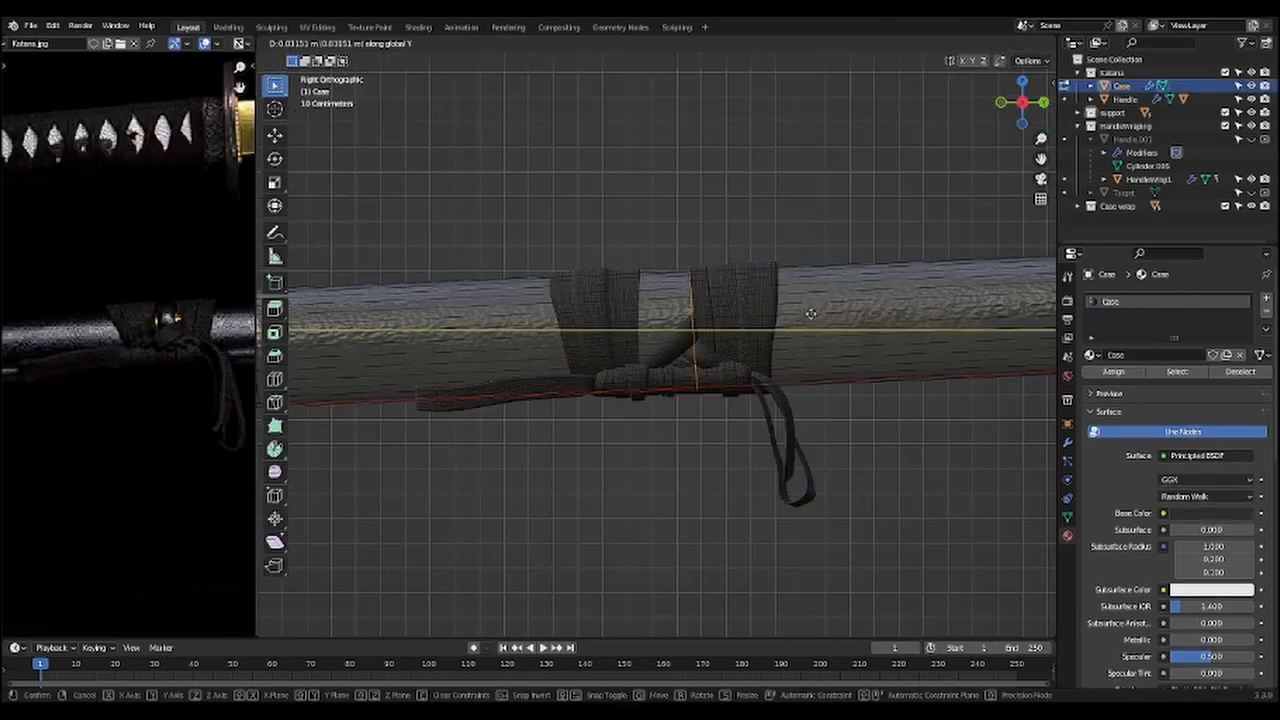
key(g)
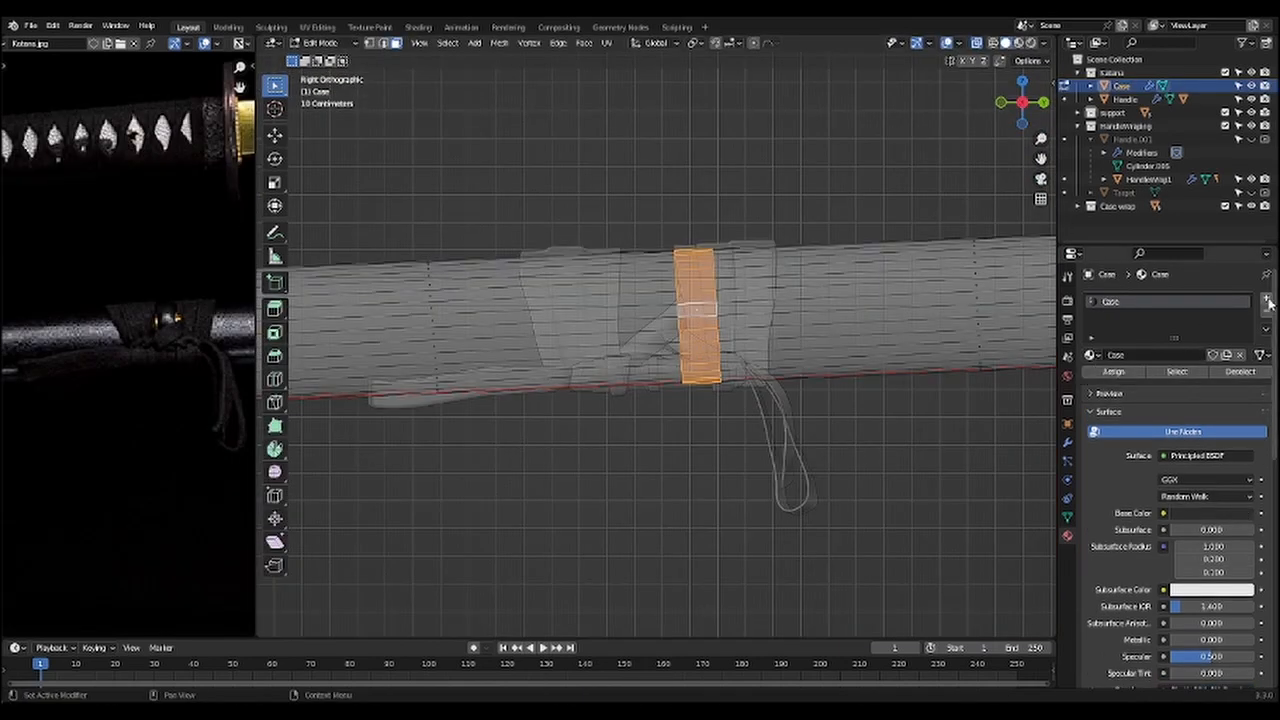
click(1266, 299)
click(1093, 382)
click(1107, 457)
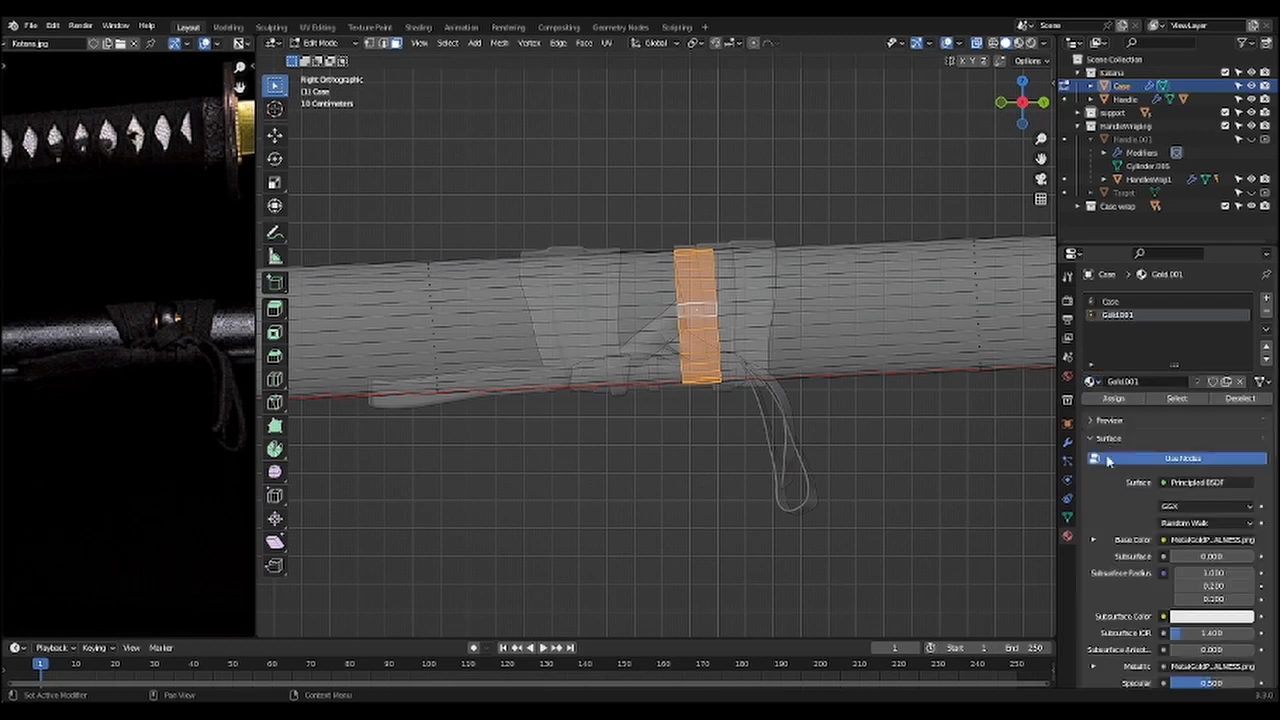
key(Tab)
key(z)
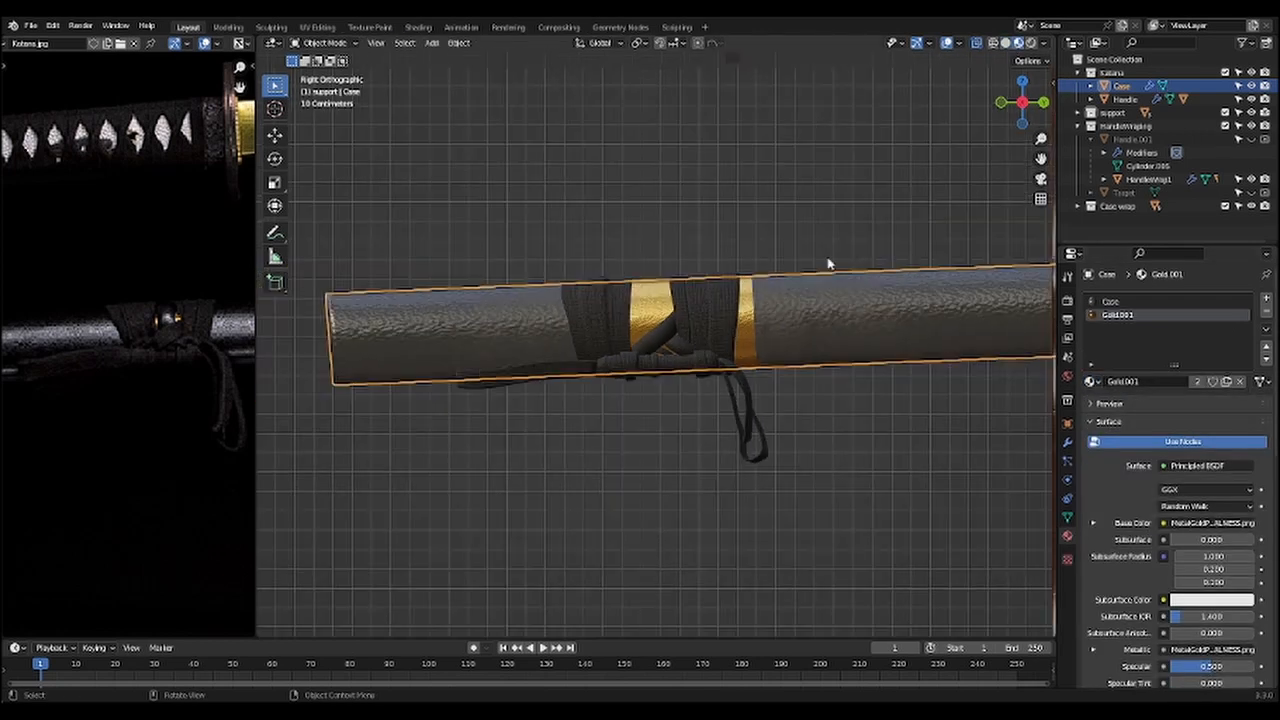
Step: Cut an edge loop beneath the wrap nearest the scabbard's mouth and reassign Gold.001 to the ring of faces between the wraps
key(Tab)
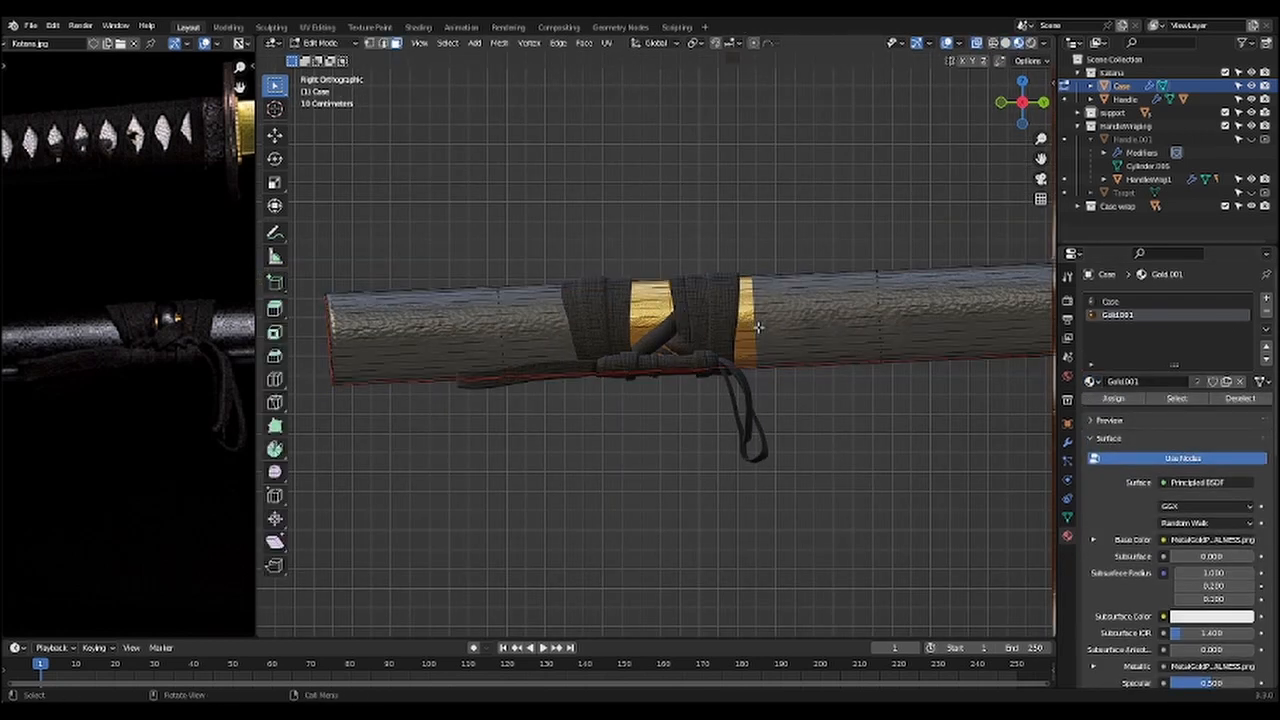
click(780, 322)
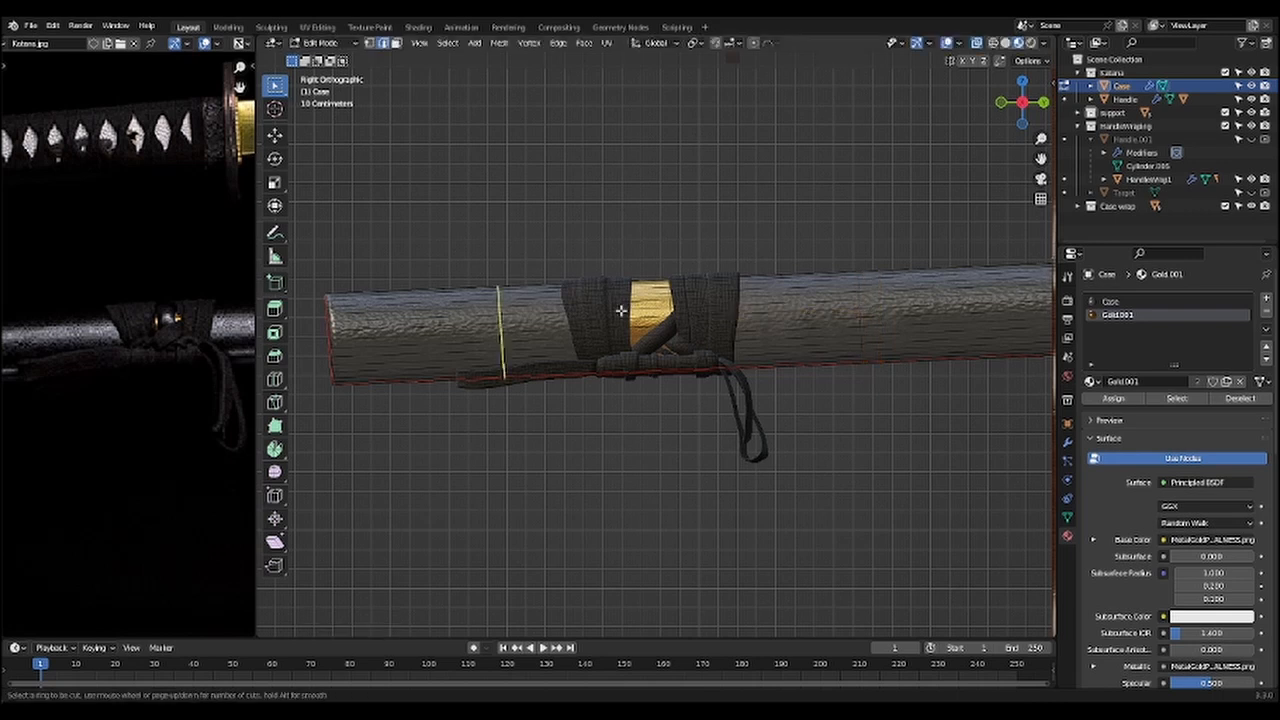
click(349, 301)
key(3)
key(alt+z)
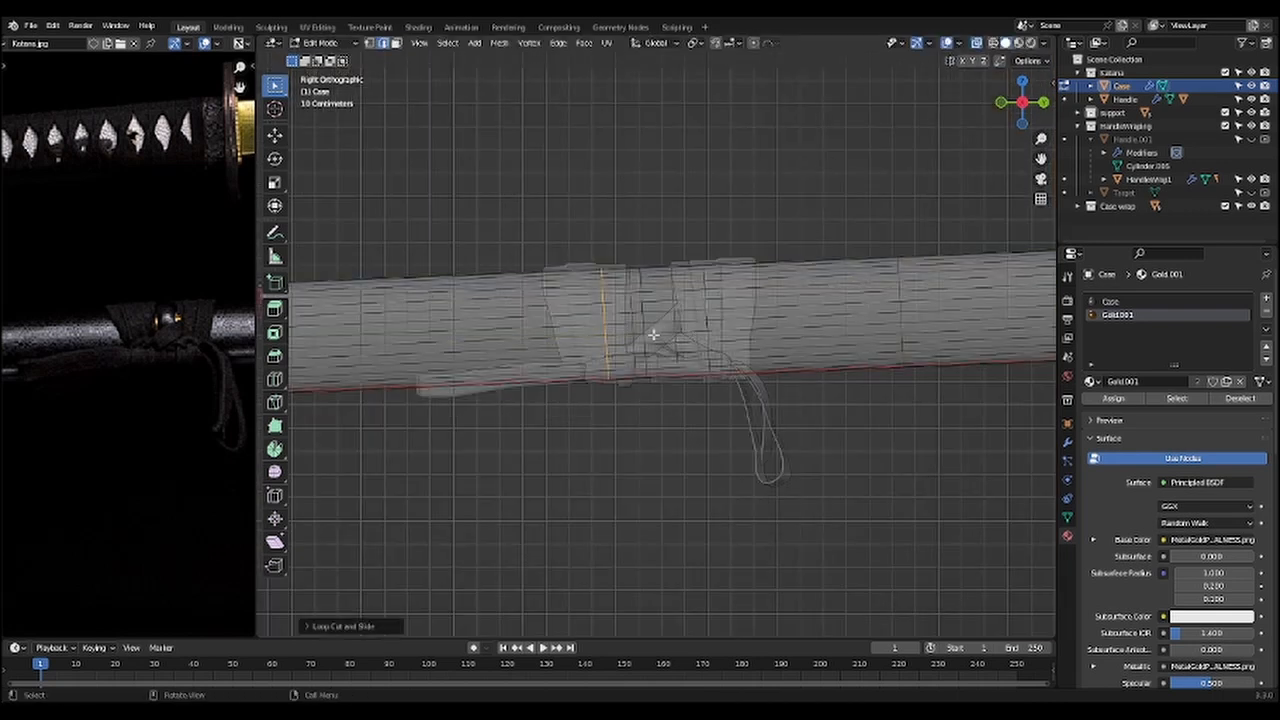
alt+click(620, 318)
click(1103, 401)
click(806, 397)
key(Tab)
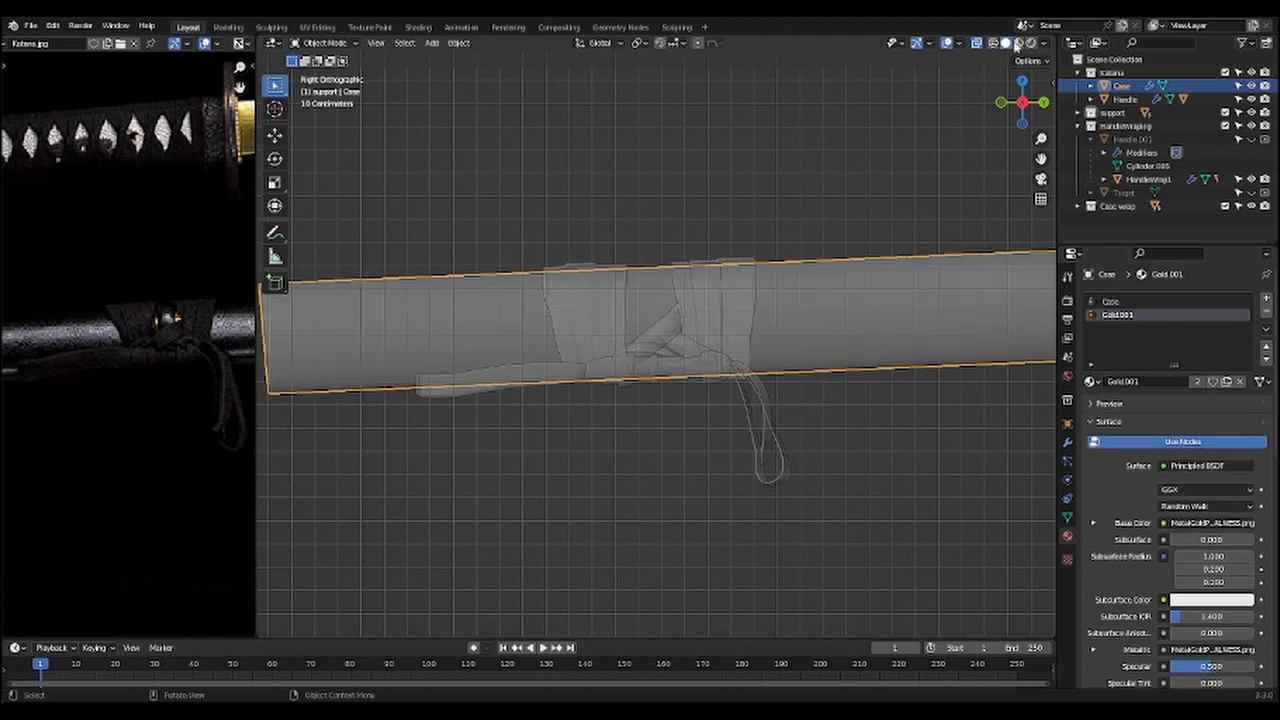
Step: Restore the opaque material preview and cut another edge loop into the scabbard, sliding it toward the gold band
click(1017, 44)
click(975, 43)
key(Tab)
key(ctrl+r)
click(529, 316)
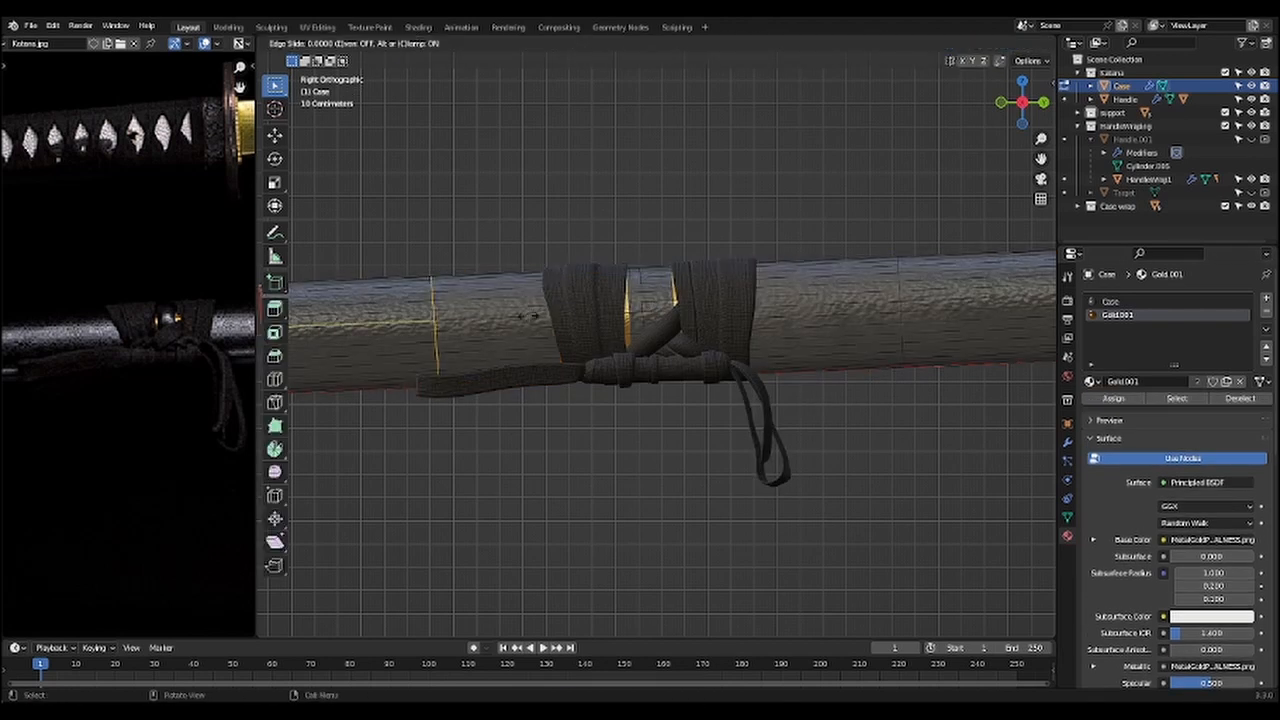
click(598, 330)
key(alt+a)
scroll(608, 363, down, 4)
mouse_move(608, 363)
middle_down()
mouse_move(686, 374)
mouse_move(596, 372)
middle_up()
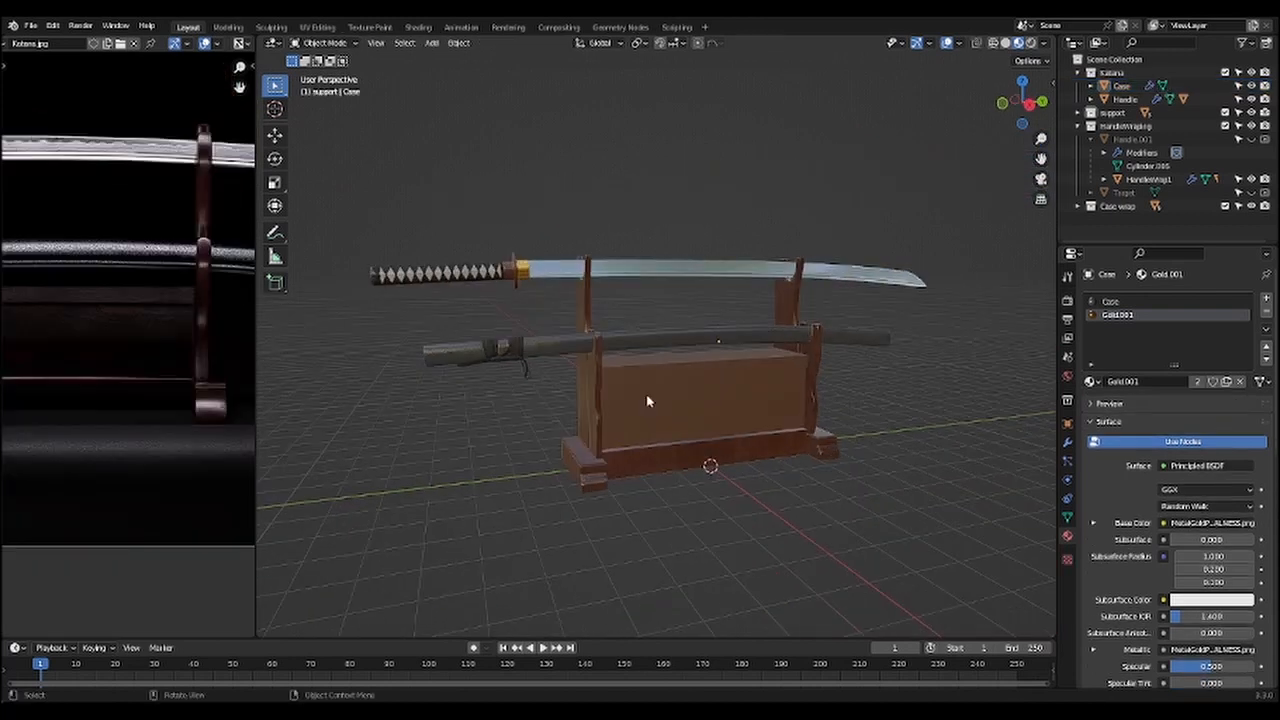
Step: Texture the stand's box with Plastic003_2K_Color.png as base colour and Plastic003_2K_Roughness.png, set to Non-Color, as roughness
click(651, 400)
click(418, 27)
shift+middle_drag(724, 243, 703, 157)
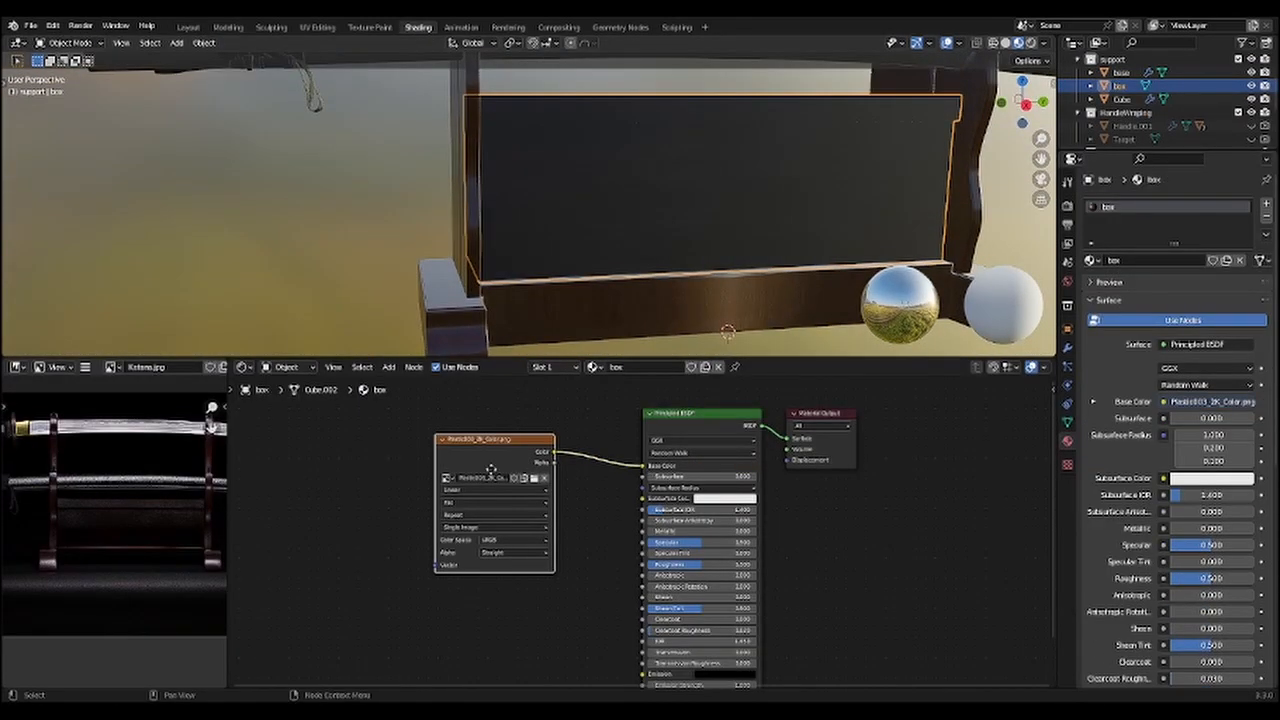
drag(491, 470, 464, 434)
key(shift+d)
click(467, 578)
click(508, 593)
drag(528, 566, 645, 577)
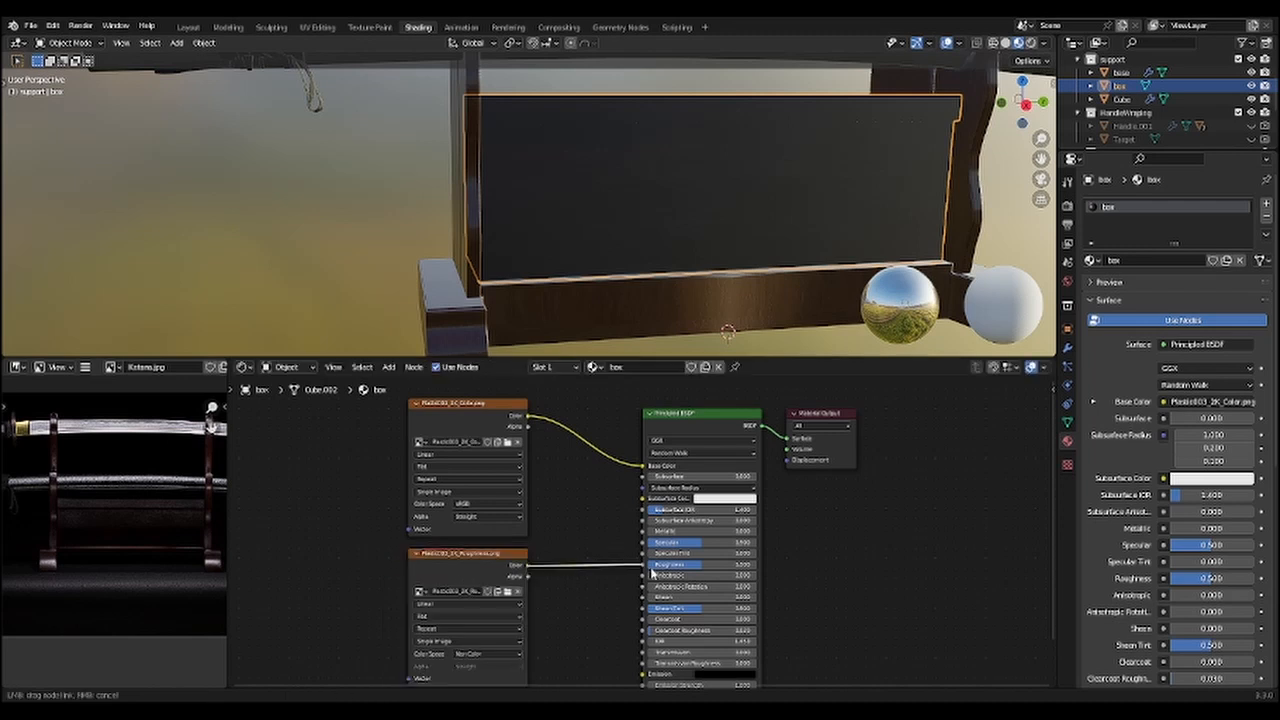
mouse_move(712, 275)
middle_down()
mouse_move(760, 270)
mouse_move(700, 280)
middle_up()
Step: Route Plastic003_2K_Displacement.png, set to Non-Color, through a Bump node into the box shader's Normal, and reduce the bump's strength and distance
key(shift+a)
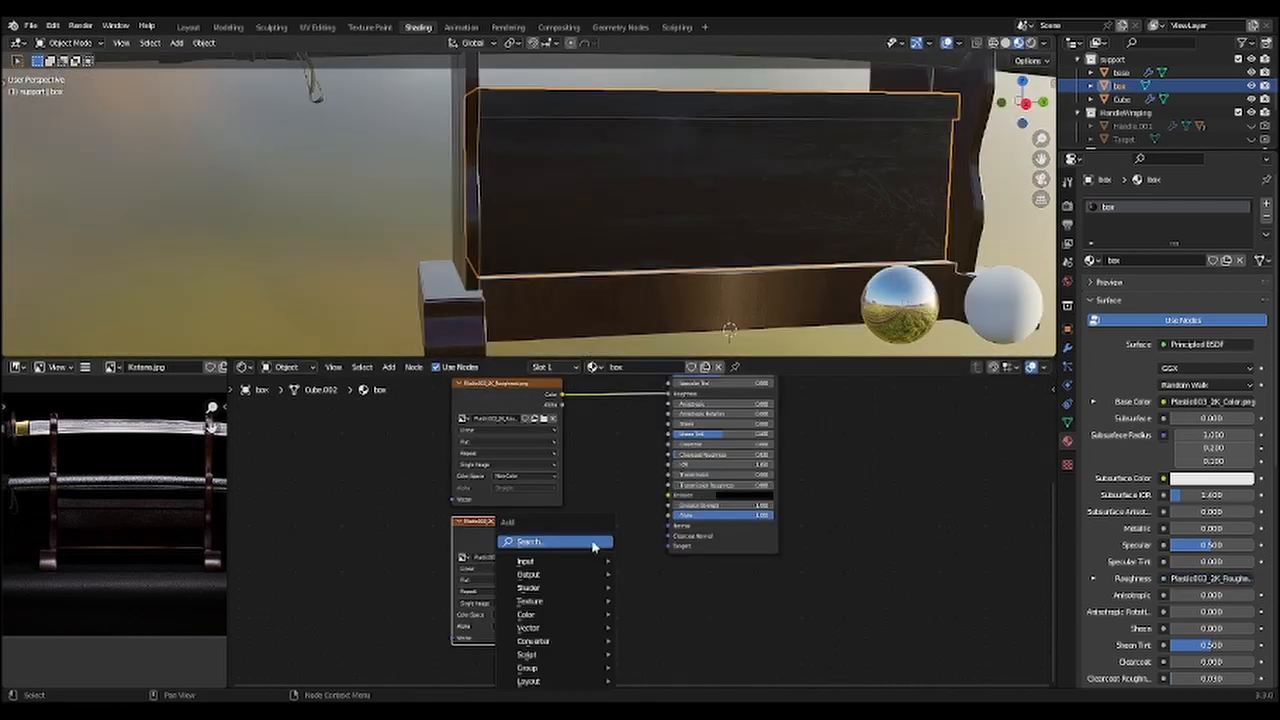
click(592, 544)
text(bump)
key(Return)
click(585, 527)
click(528, 616)
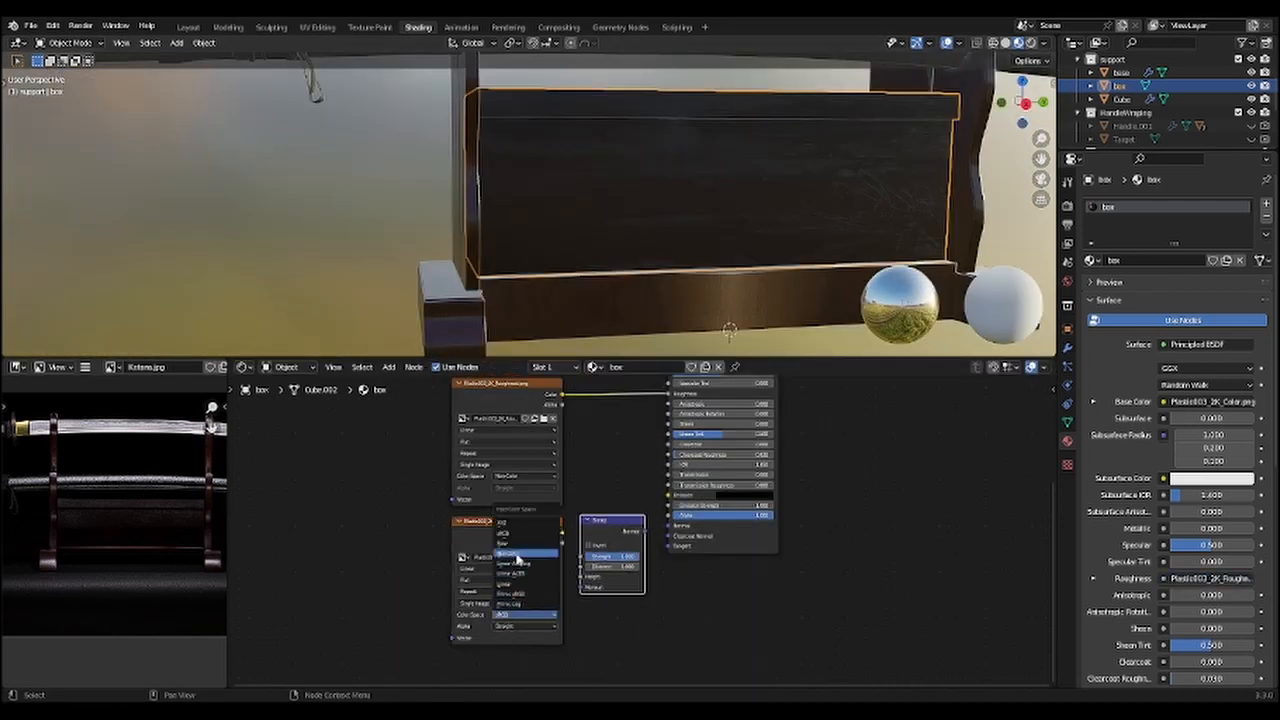
click(516, 553)
drag(562, 533, 574, 573)
drag(659, 530, 664, 528)
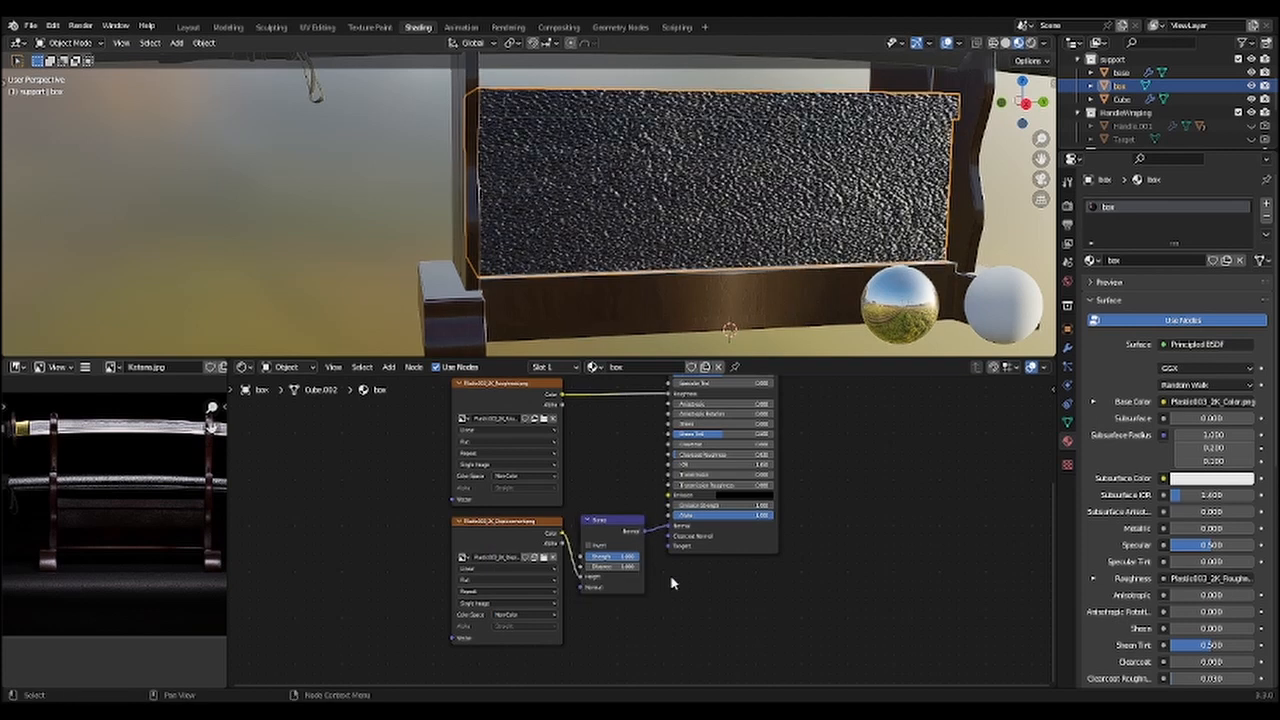
drag(627, 567, 588, 556)
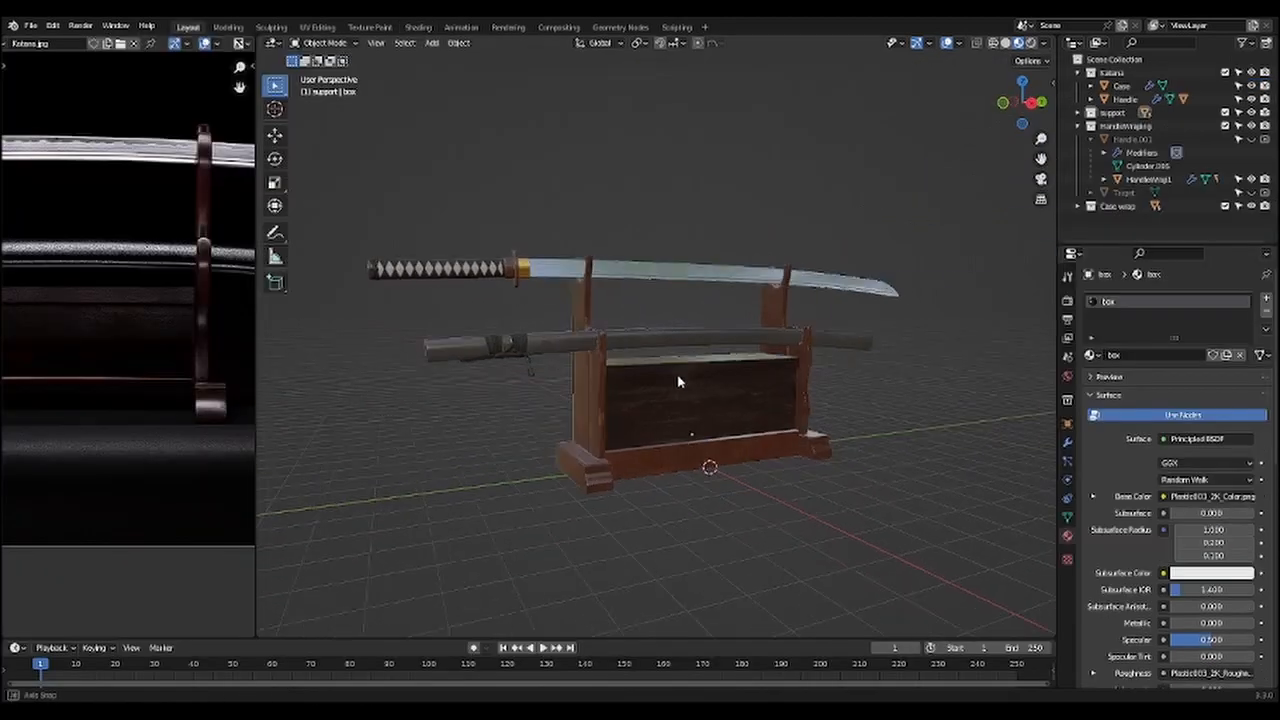
Step: Move the box's upper front trim face slightly along the X axis
click(714, 386)
key(Tab)
scroll(694, 380, up, 3)
click(702, 390)
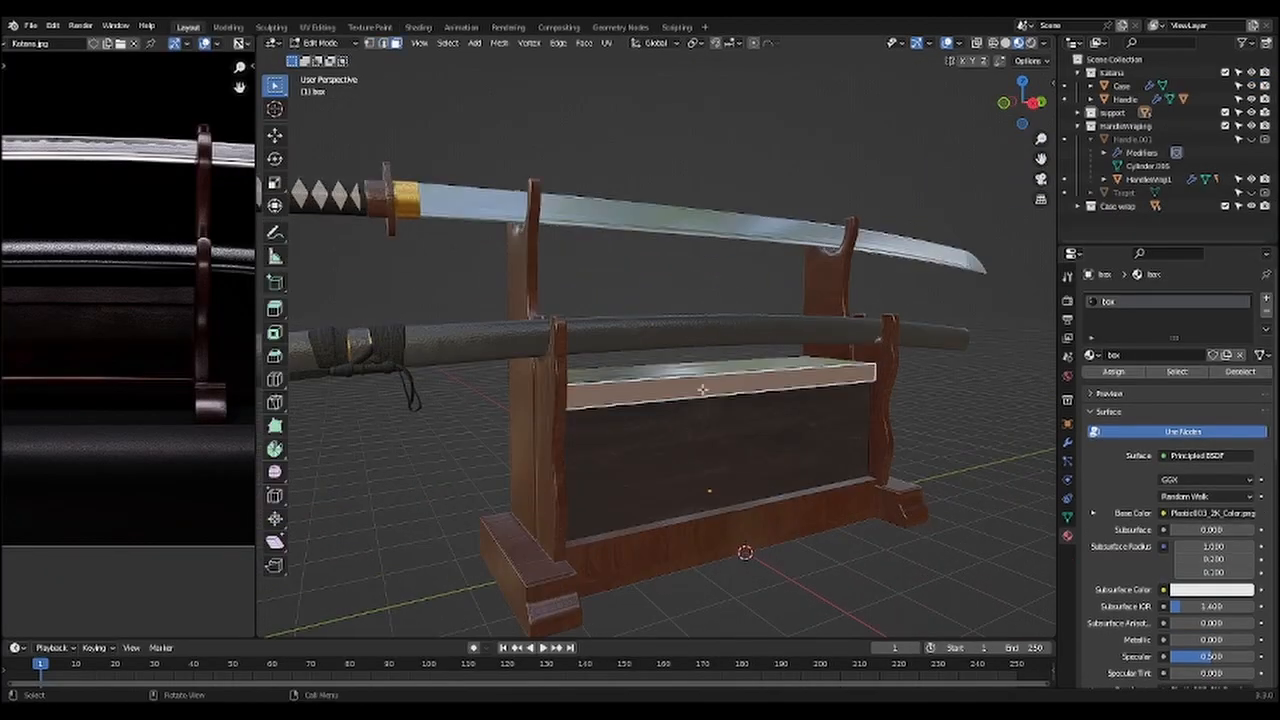
key(KP_1)
scroll(743, 354, up, 6)
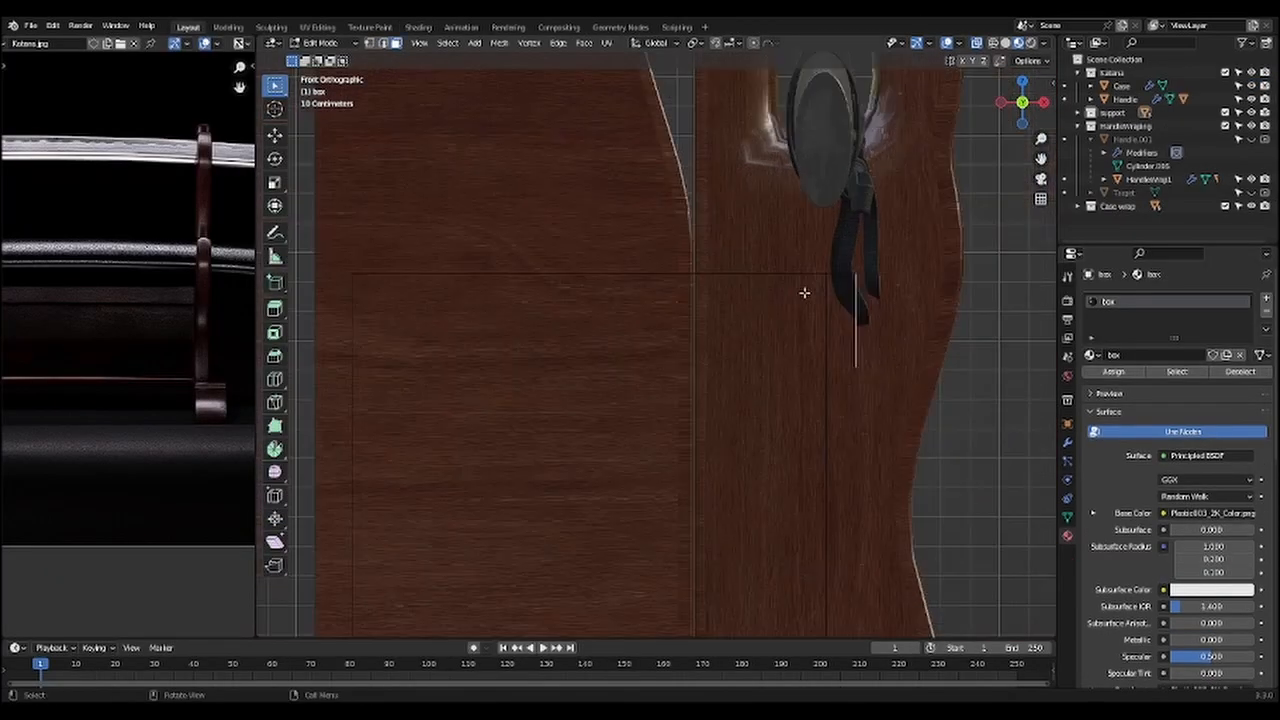
scroll(806, 296, down, 3)
key(g)
key(x)
click(863, 369)
scroll(845, 370, down, 3)
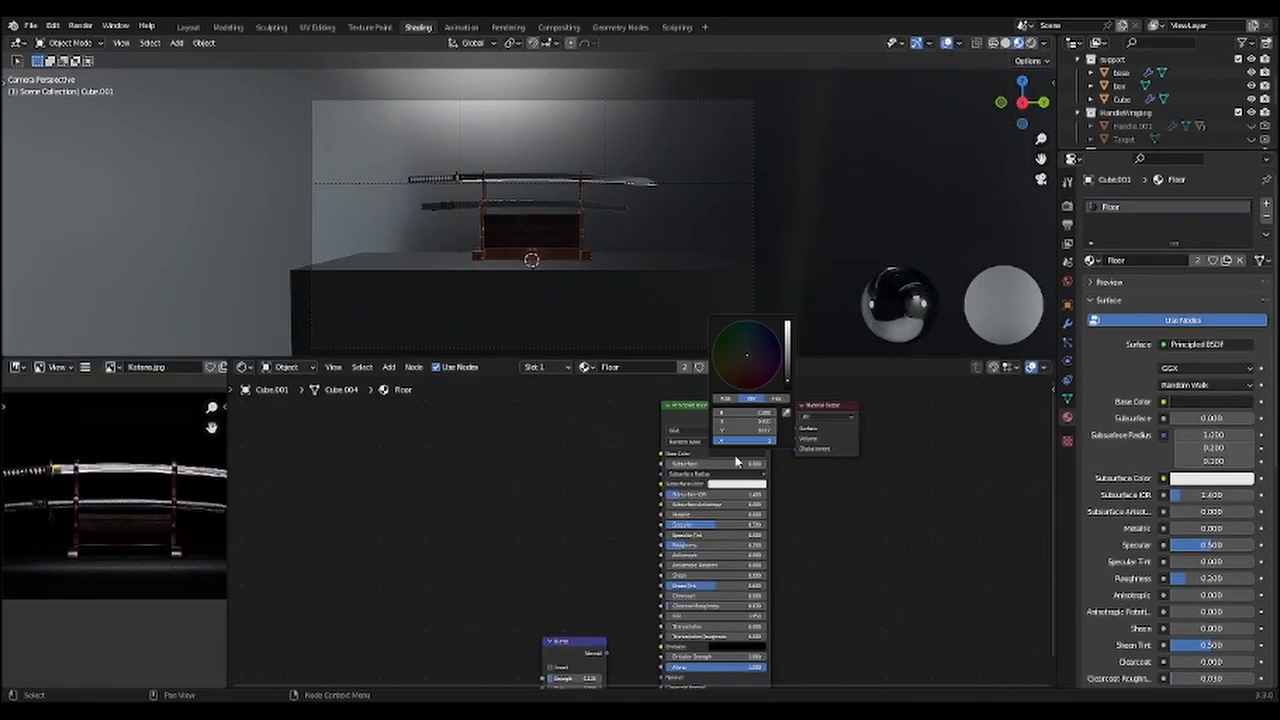
Step: Set the Floor material's base colour to black and its roughness to 0.400
drag(794, 390, 794, 450)
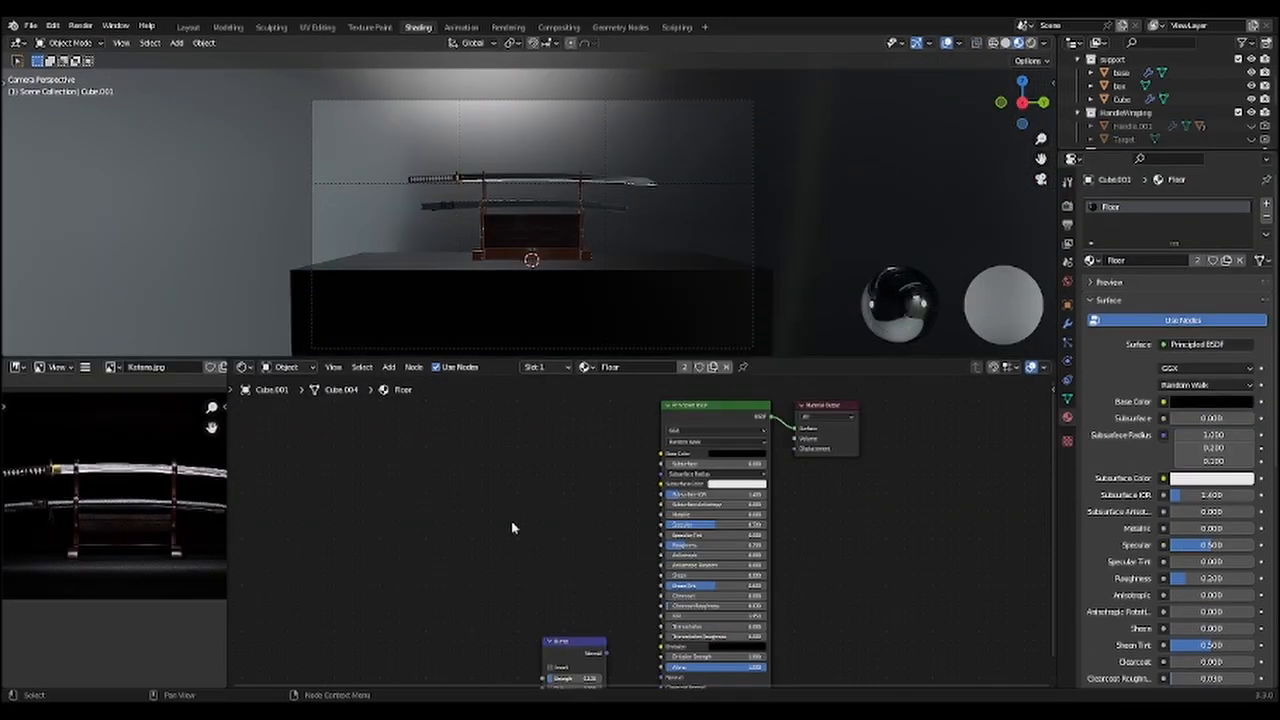
scroll(540, 525, up, 5)
drag(740, 556, 790, 556)
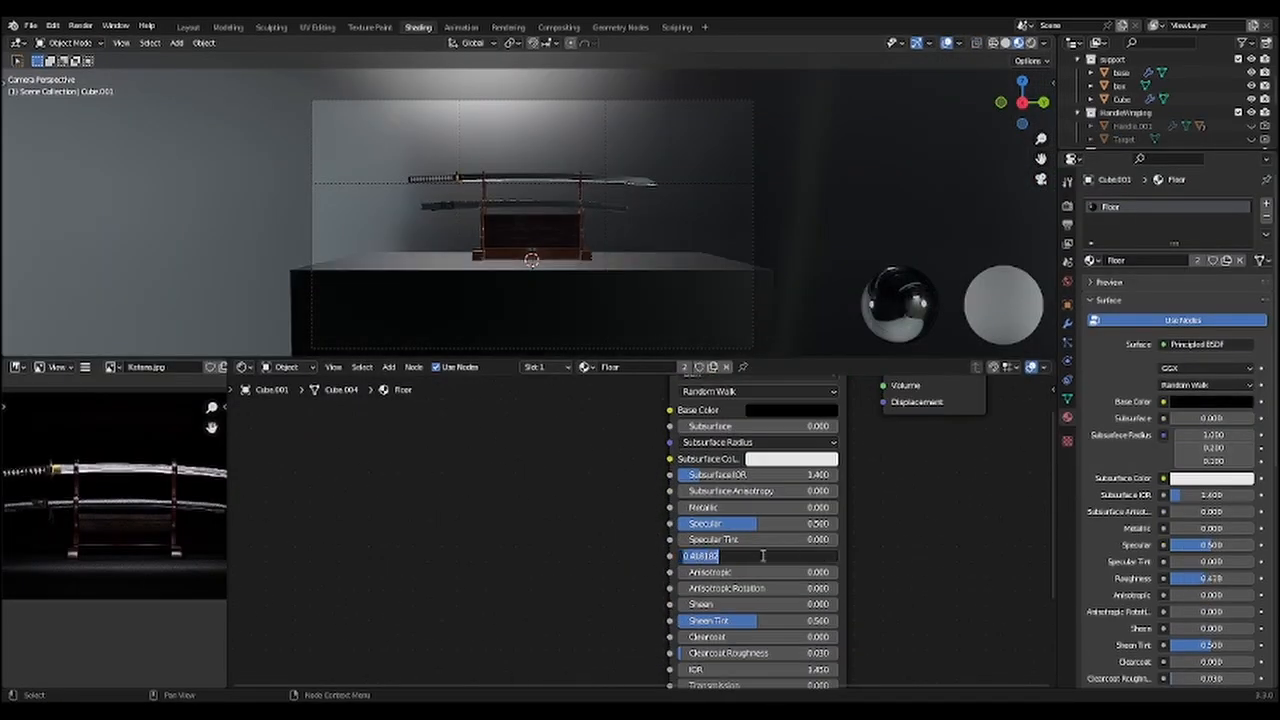
scroll(680, 521, down, 3)
Step: Add a Noise Texture node beside the Bump node in the Floor material
middle_drag(609, 526, 697, 463)
scroll(700, 490, down, 4)
key(shift+a)
text(s)
text(noi)
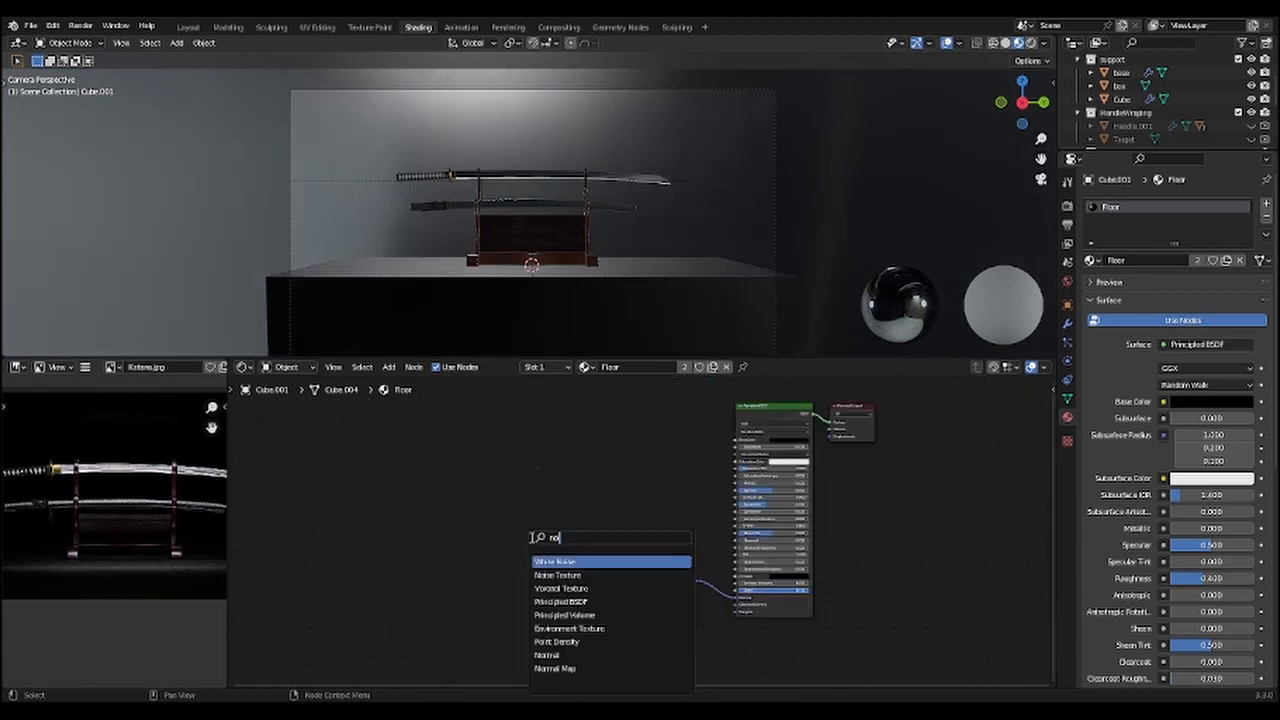
key(Down)
key(Return)
click(567, 534)
Step: Add a Texture Coordinate node, feed its Object output into the Noise Texture's Vector, and connect the noise Fac to the Bump Height
key(shift+a)
click(494, 548)
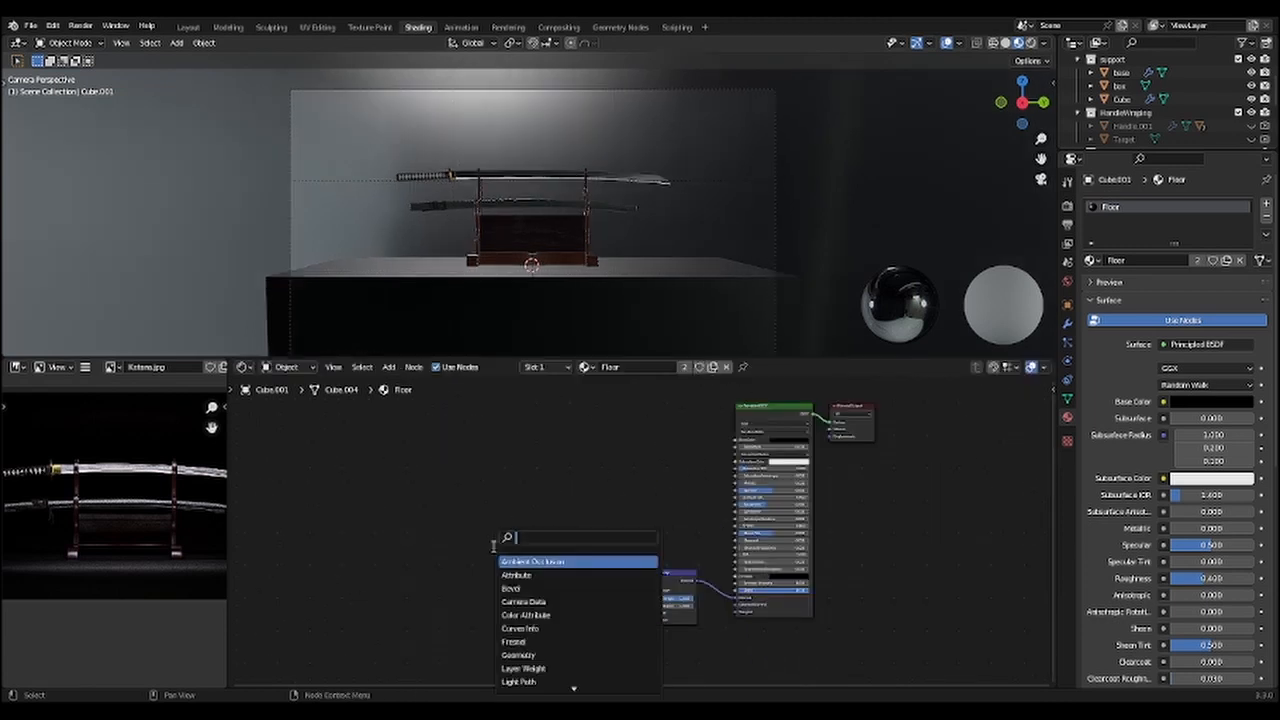
text(texture co)
key(Return)
click(464, 509)
scroll(487, 545, up, 1)
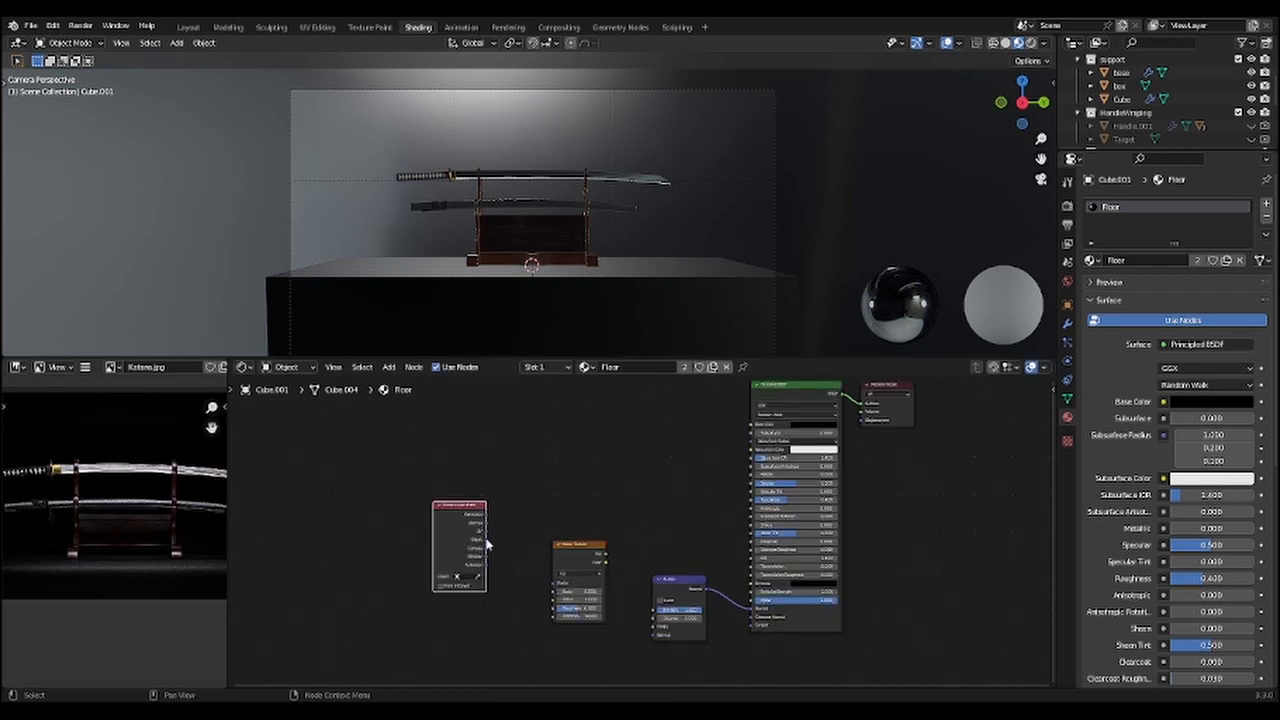
drag(604, 555, 654, 628)
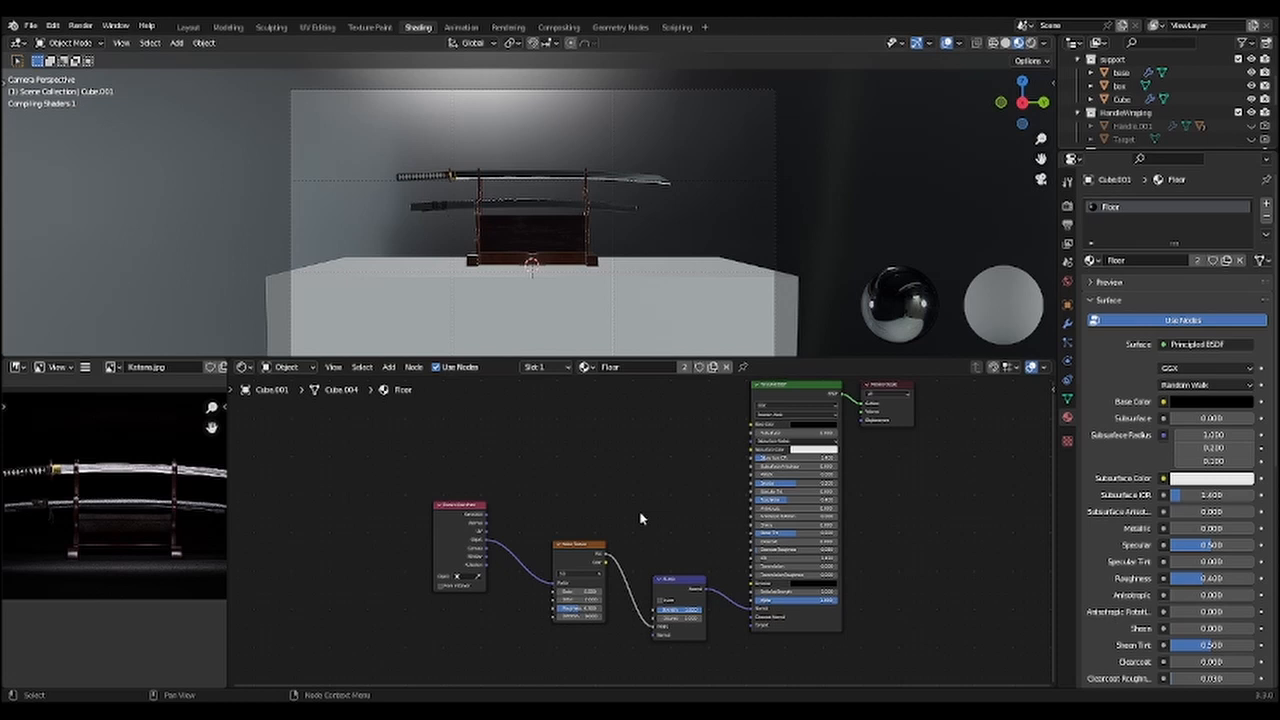
Step: Set the Floor's Noise Texture to scale 50.100, detail 4.600, roughness 0.858 and distortion 3.700
scroll(640, 518, up, 3)
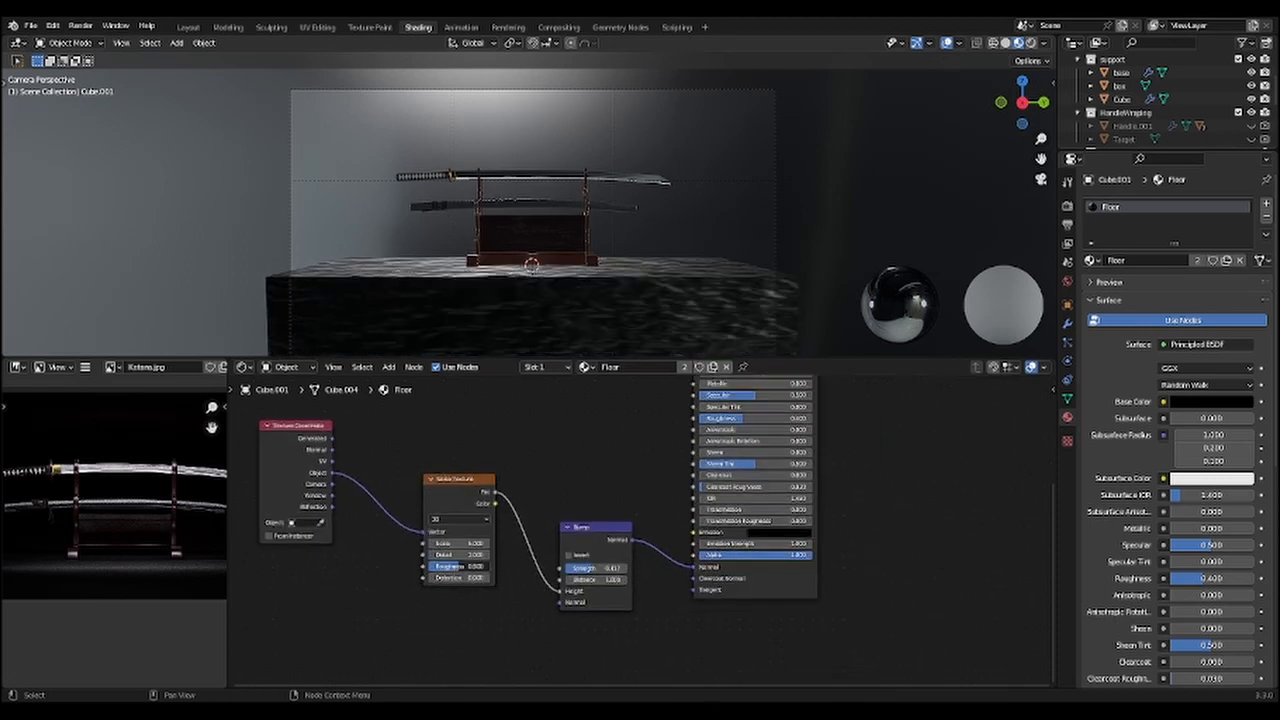
drag(464, 566, 490, 566)
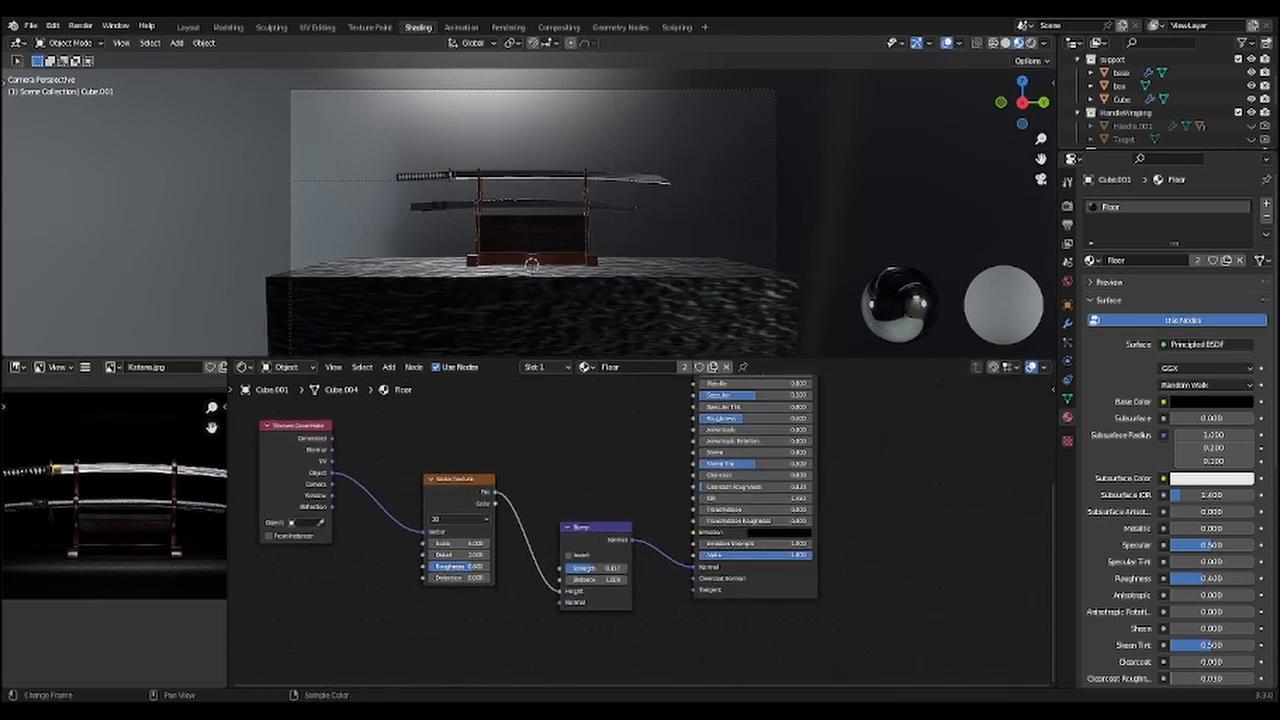
middle_drag(419, 560, 477, 577)
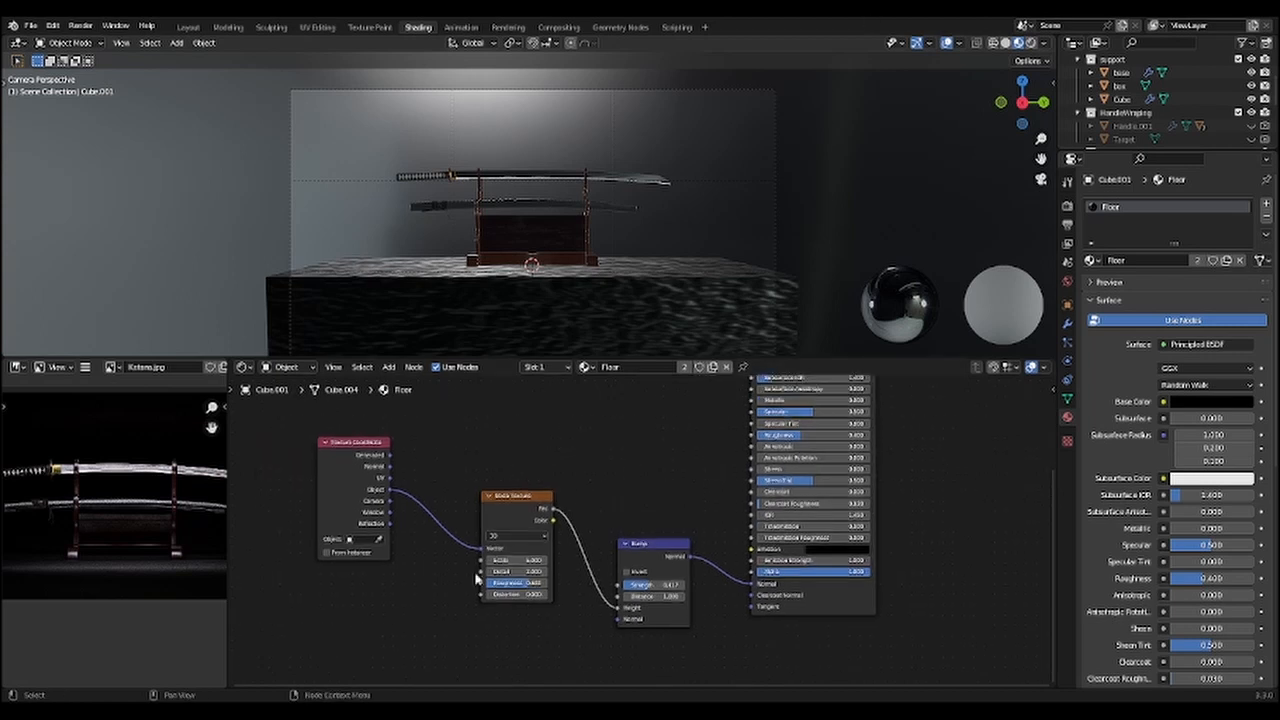
scroll(478, 577, up, 3)
drag(486, 567, 541, 611)
middle_drag(452, 264, 463, 292)
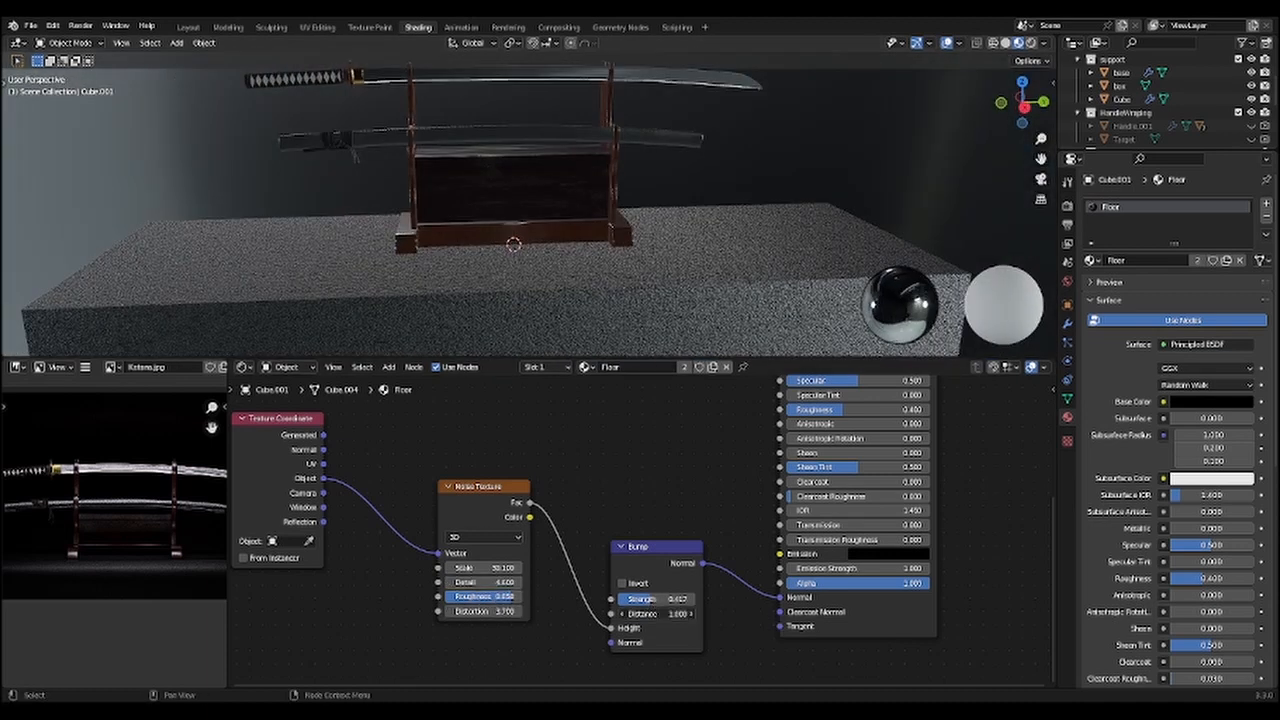
Step: Set the Floor material's Bump node to strength 0.450 and distance 0.05, with the viewport looking through the camera
key(Return)
click(1041, 180)
double_click(669, 613)
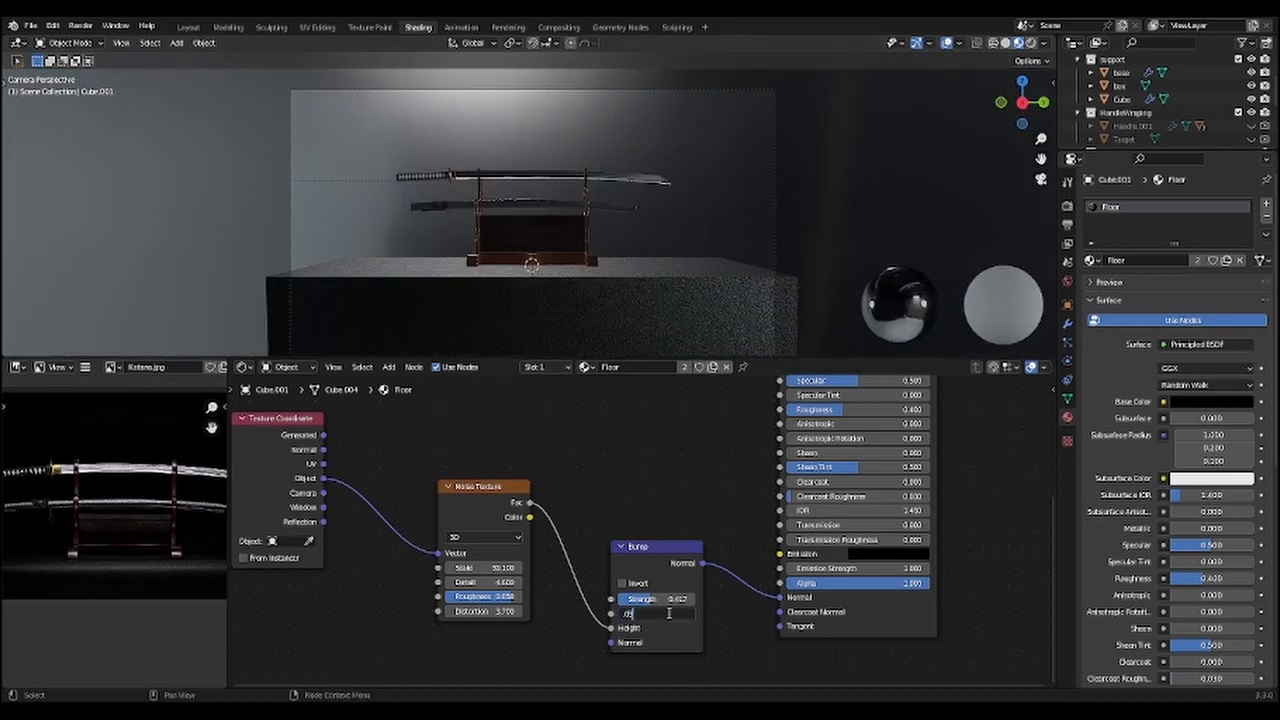
text(.05)
key(Return)
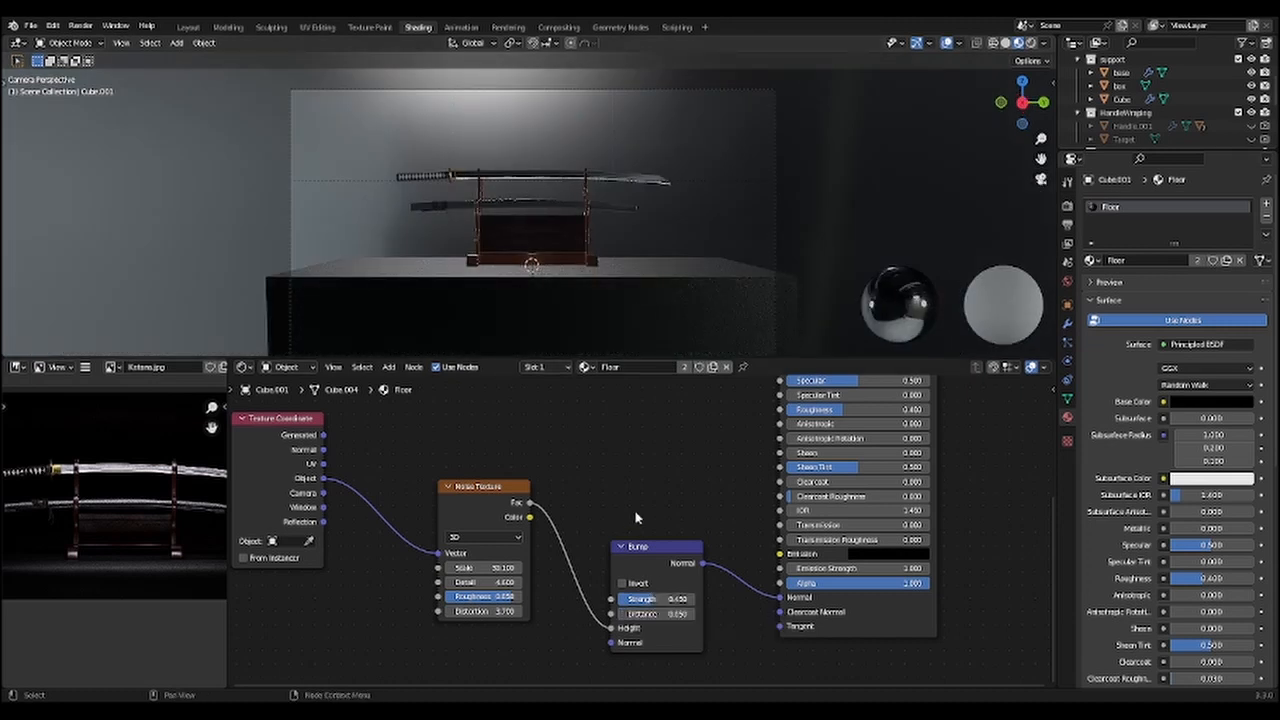
Step: Tidy the Floor node tree by moving the Noise Texture above the Bump node and the Texture Coordinate node closer to them
scroll(537, 527, down, 3)
key(g)
click(620, 424)
middle_drag(620, 424, 585, 472)
click(402, 520)
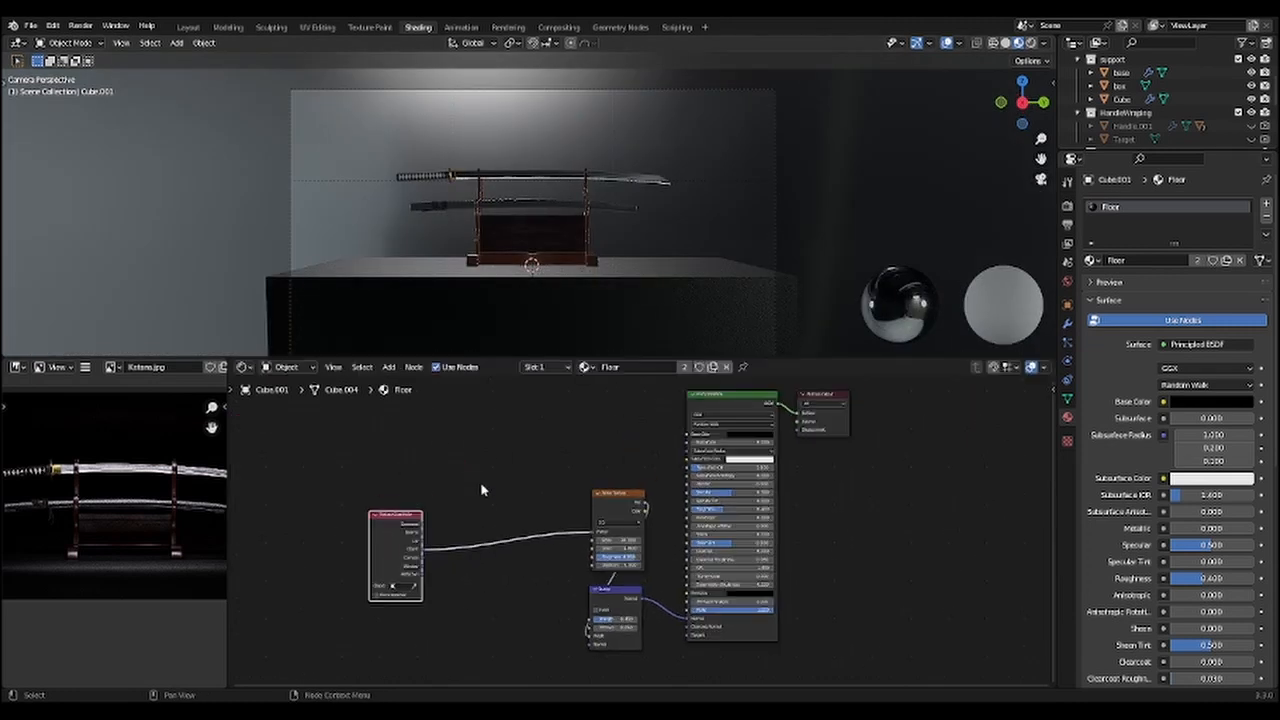
key(g)
click(620, 480)
key(g)
click(574, 514)
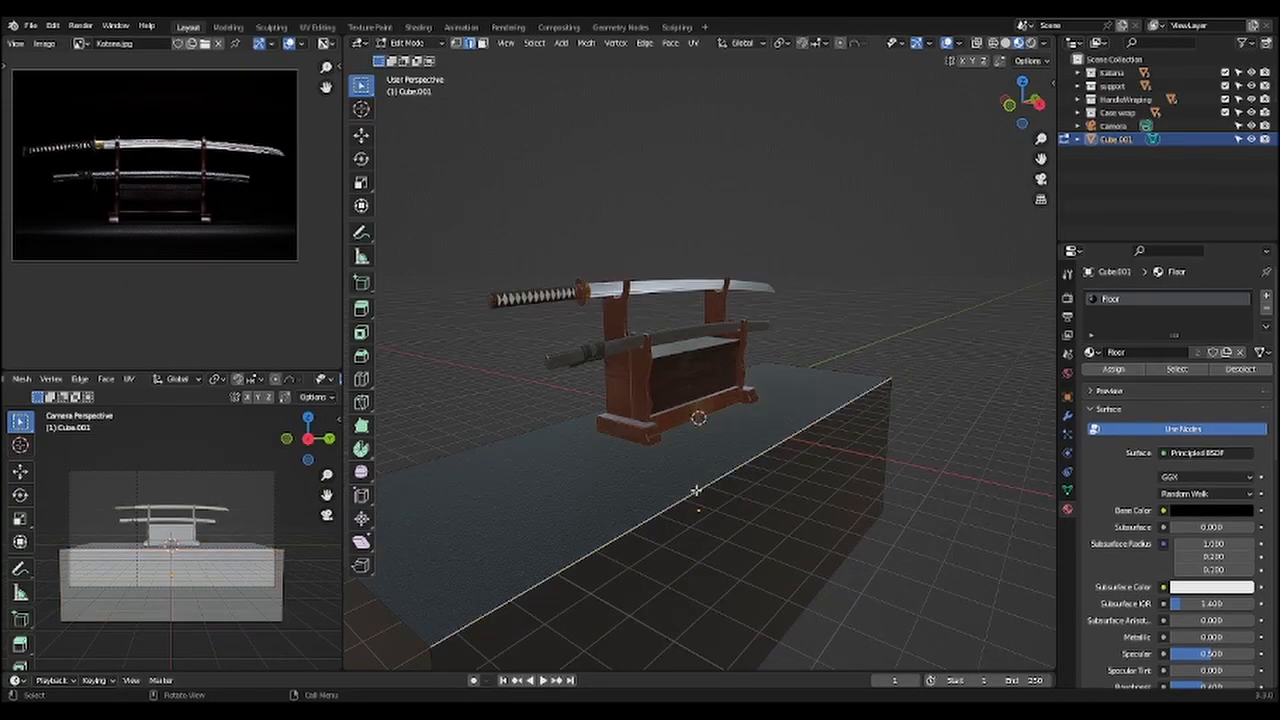
Step: Bevel the long front top edge of the floor block and return to Object Mode
key(ctrl+b)
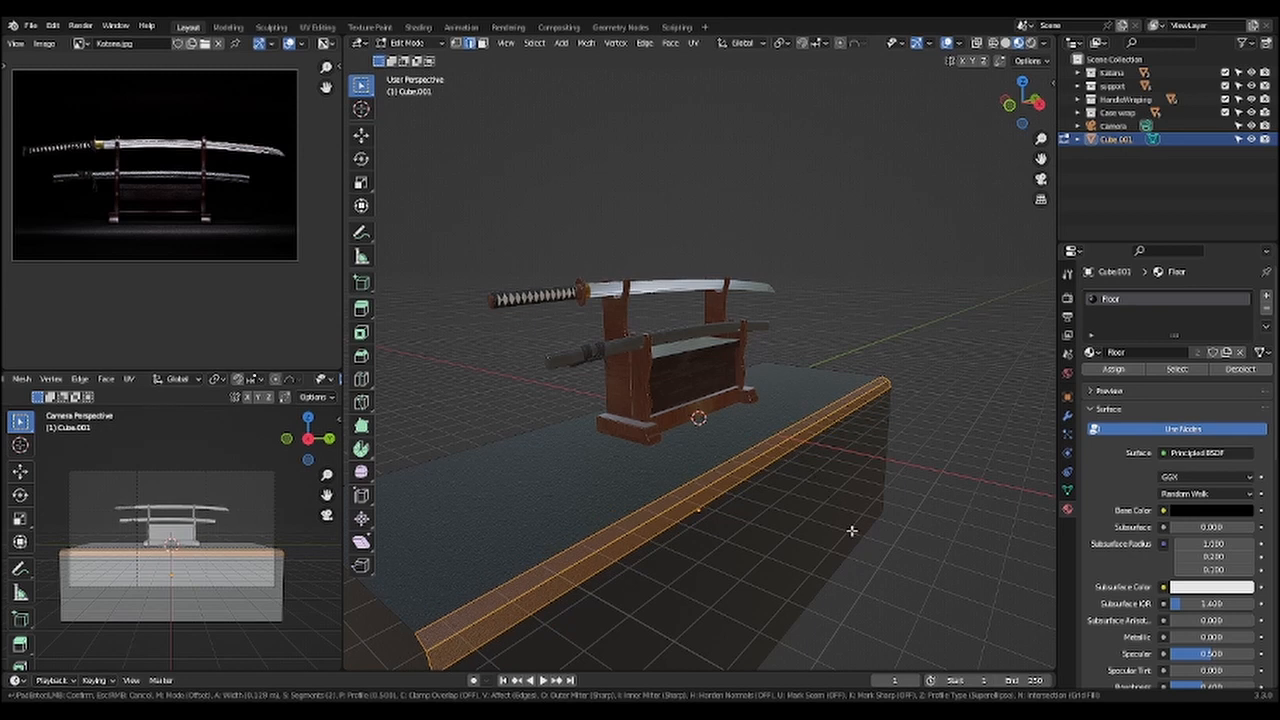
click(820, 499)
key(Tab)
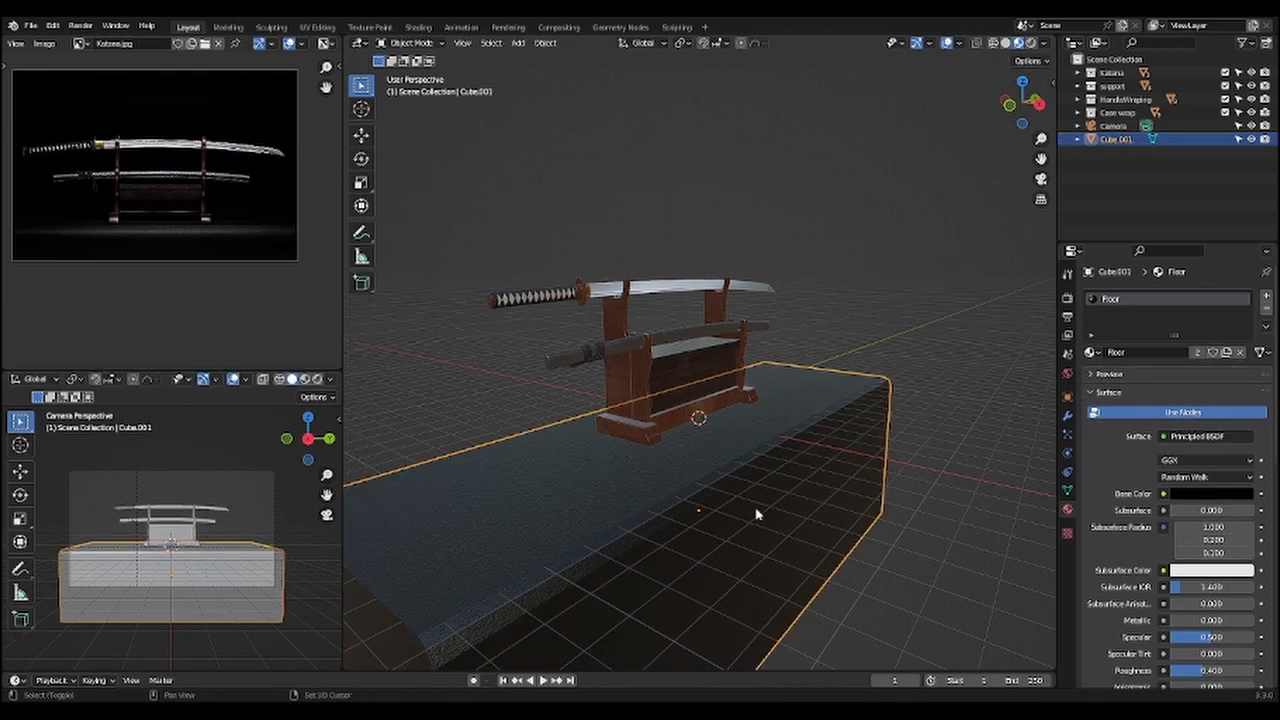
Step: Apply smooth shading to the floor block, with the main viewport in Solid shading and the camera viewport in Material Preview
mouse_move(750, 455)
middle_down()
mouse_move(660, 451)
mouse_move(644, 410)
middle_up()
click(304, 379)
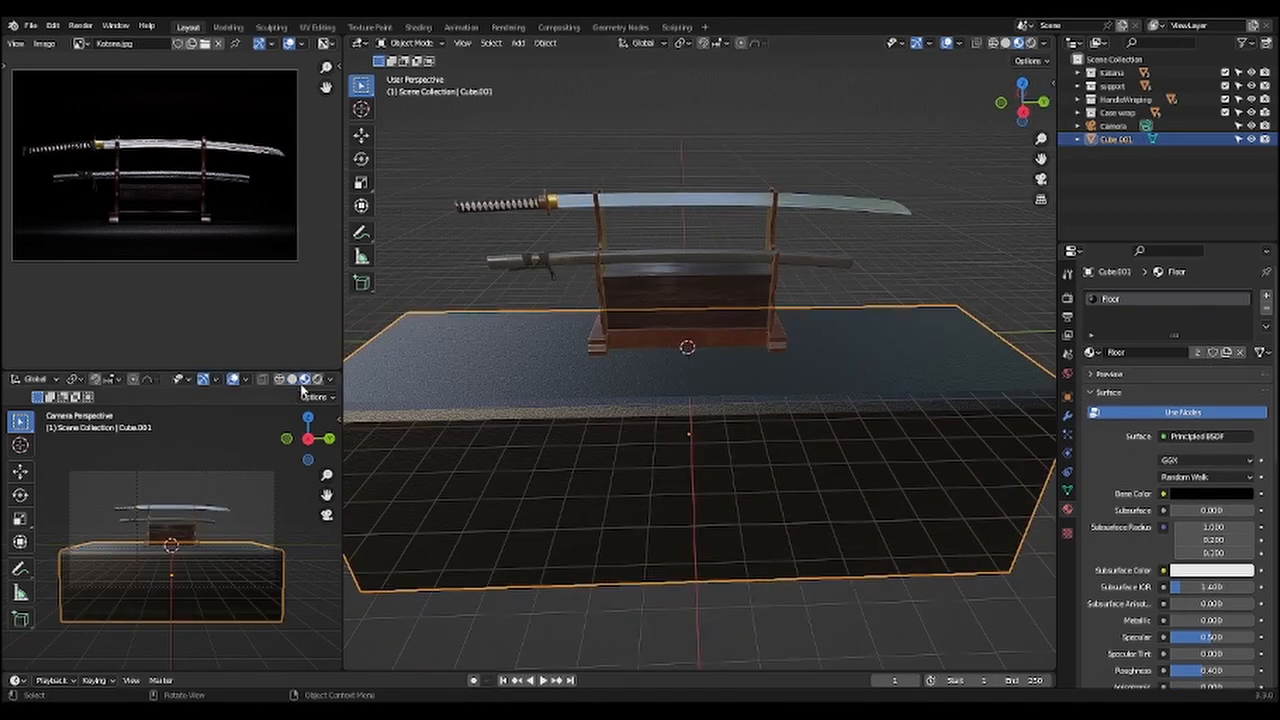
click(1006, 43)
right_click(515, 421)
click(500, 427)
click(275, 516)
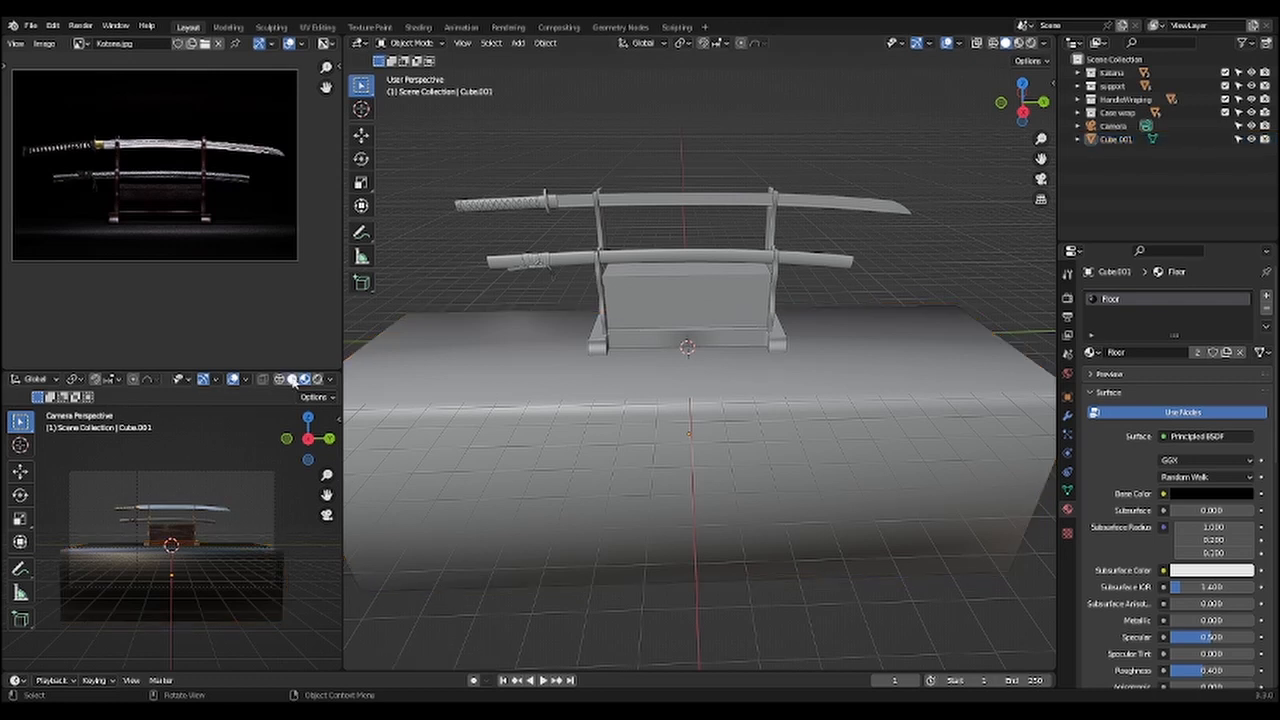
Step: Put the small camera viewport in Solid shading and show the main viewport in Material Preview through the camera
click(292, 379)
key(z)
click(836, 315)
middle_drag(764, 340, 853, 338)
key(KP_0)
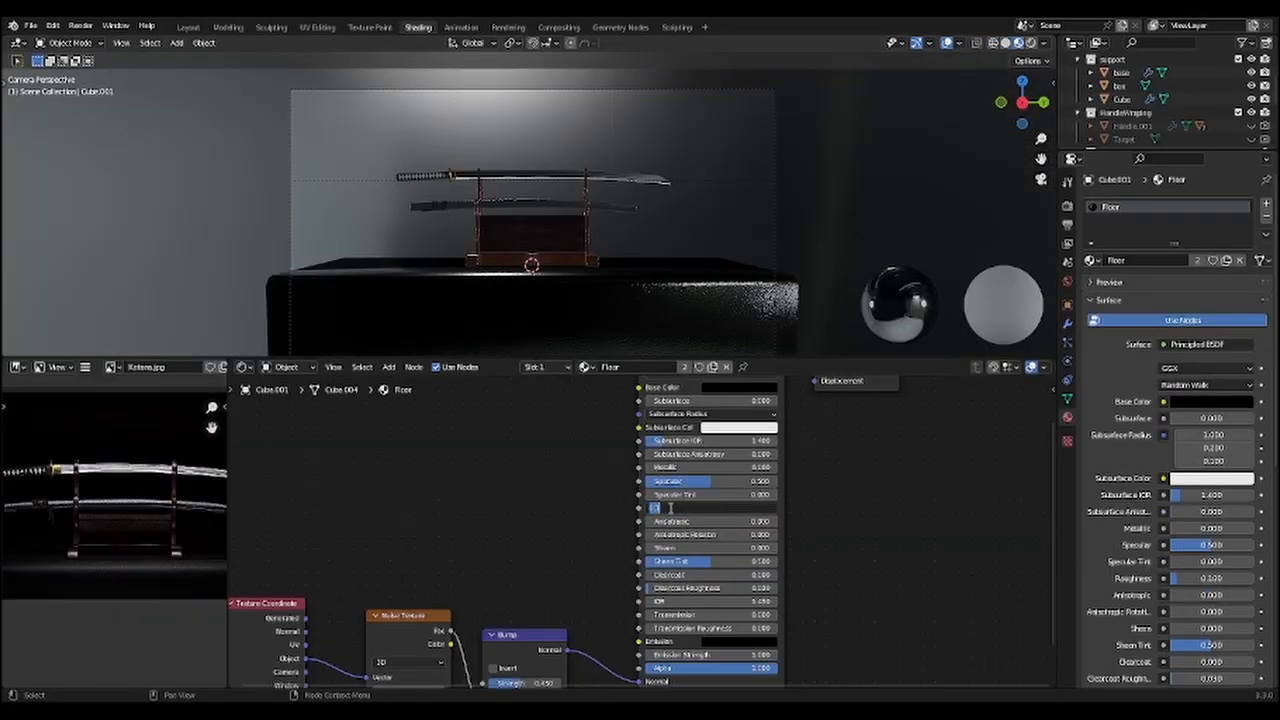
Step: Set the Floor material's roughness to 0.2
text(0.2)
key(Return)
middle_drag(590, 263, 622, 277)
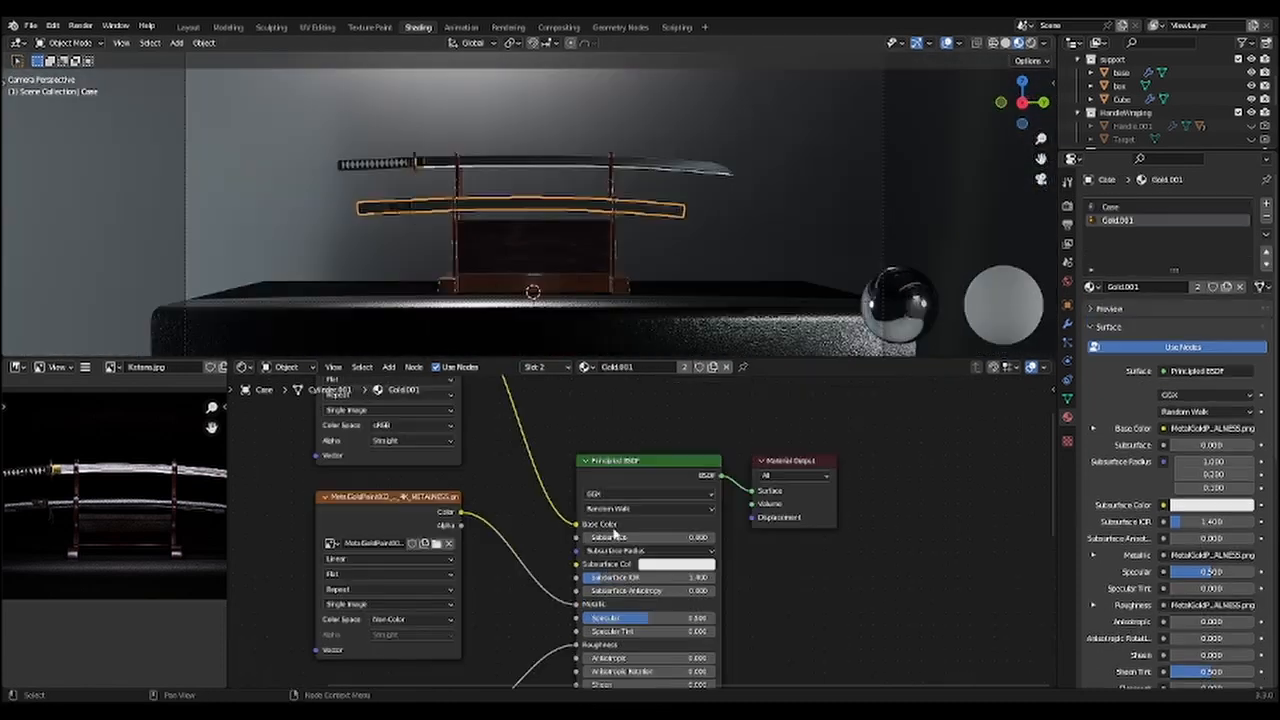
Step: Darken the base colour of the scabbard's Case material to near black
middle_drag(560, 470, 591, 508)
click(1110, 207)
middle_drag(703, 572, 686, 487)
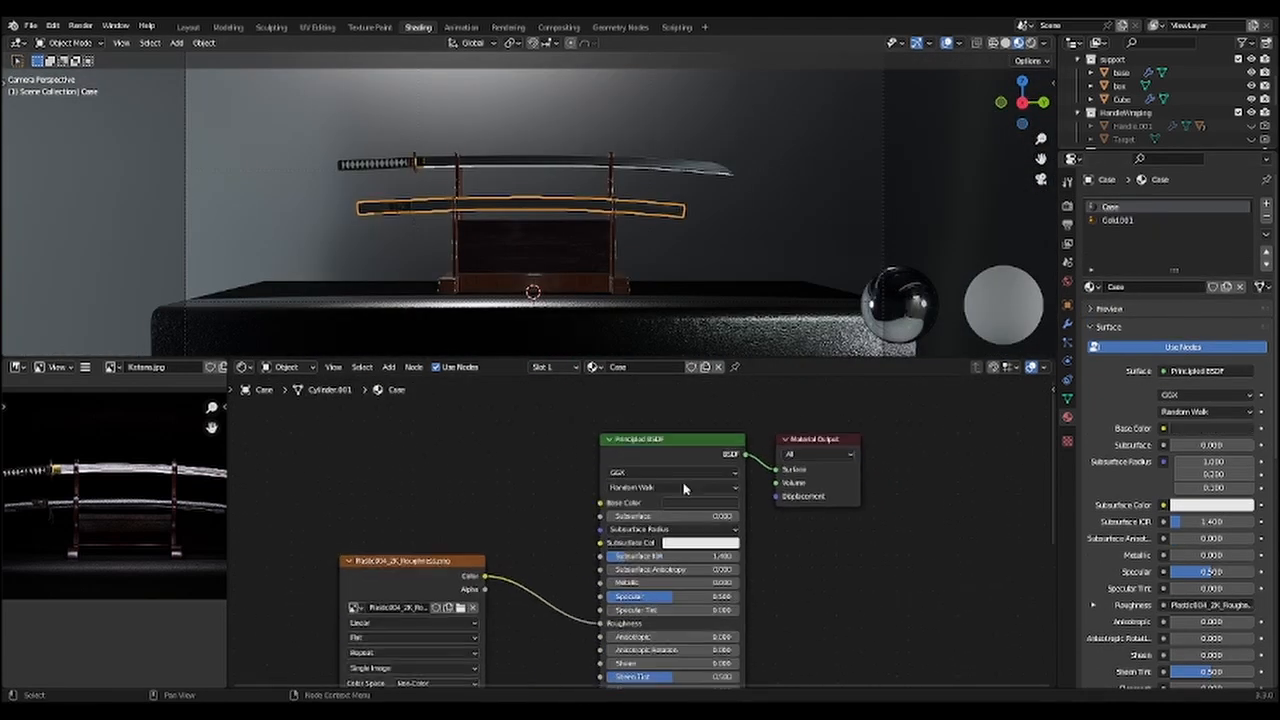
click(690, 503)
drag(767, 400, 767, 418)
click(709, 222)
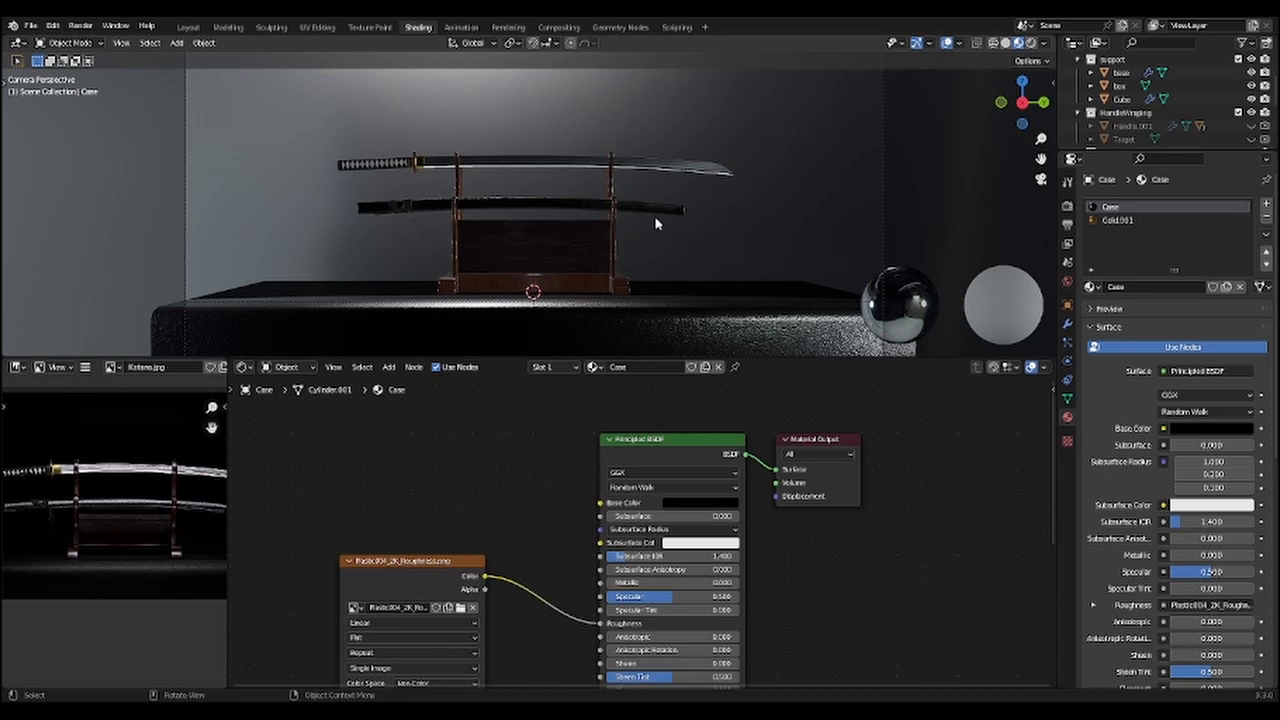
middle_drag(652, 611, 660, 520)
click(699, 413)
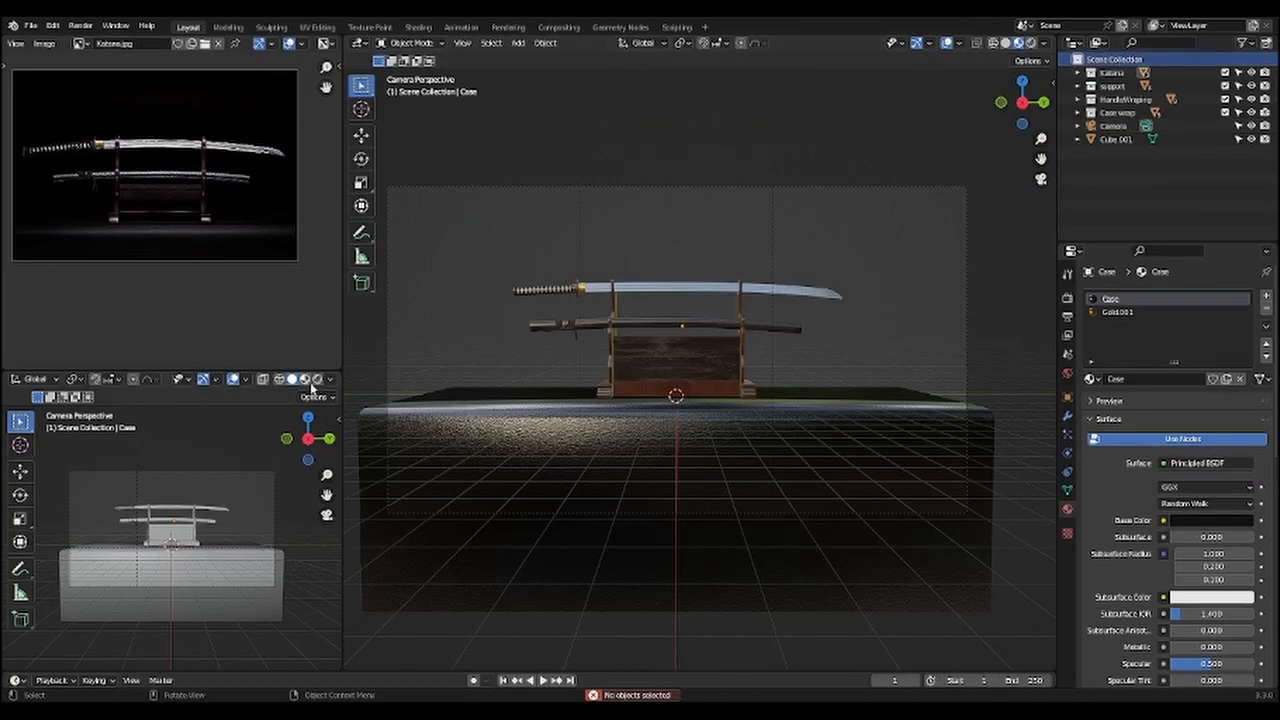
Step: Enlarge the small camera viewport beneath the reference image and display it in Rendered shading
click(306, 380)
drag(258, 371, 250, 300)
scroll(235, 436, up, 3)
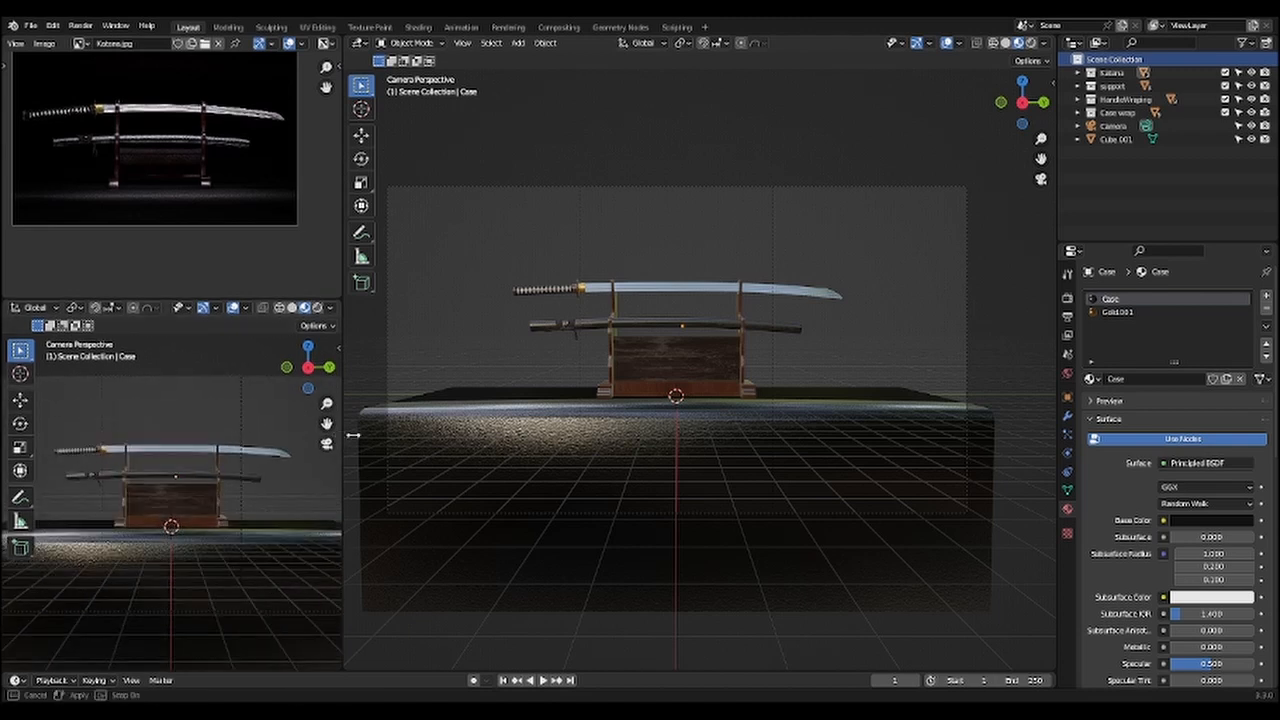
drag(352, 434, 410, 434)
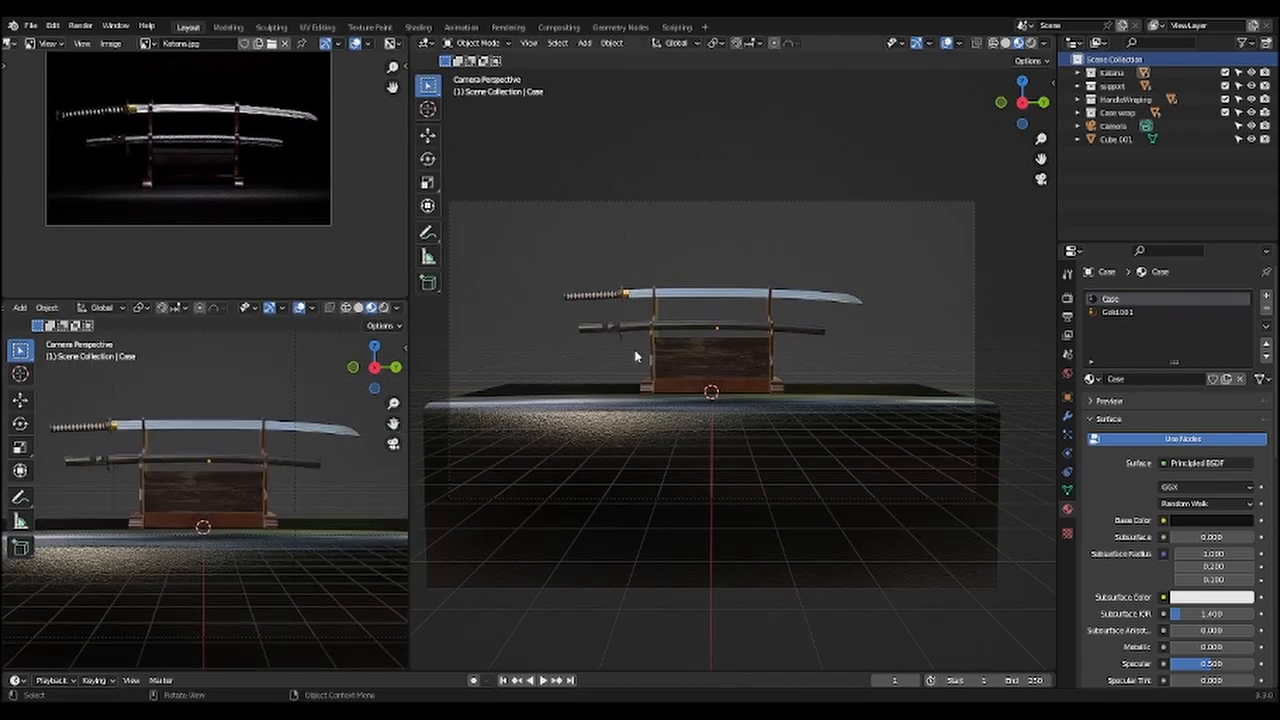
click(384, 308)
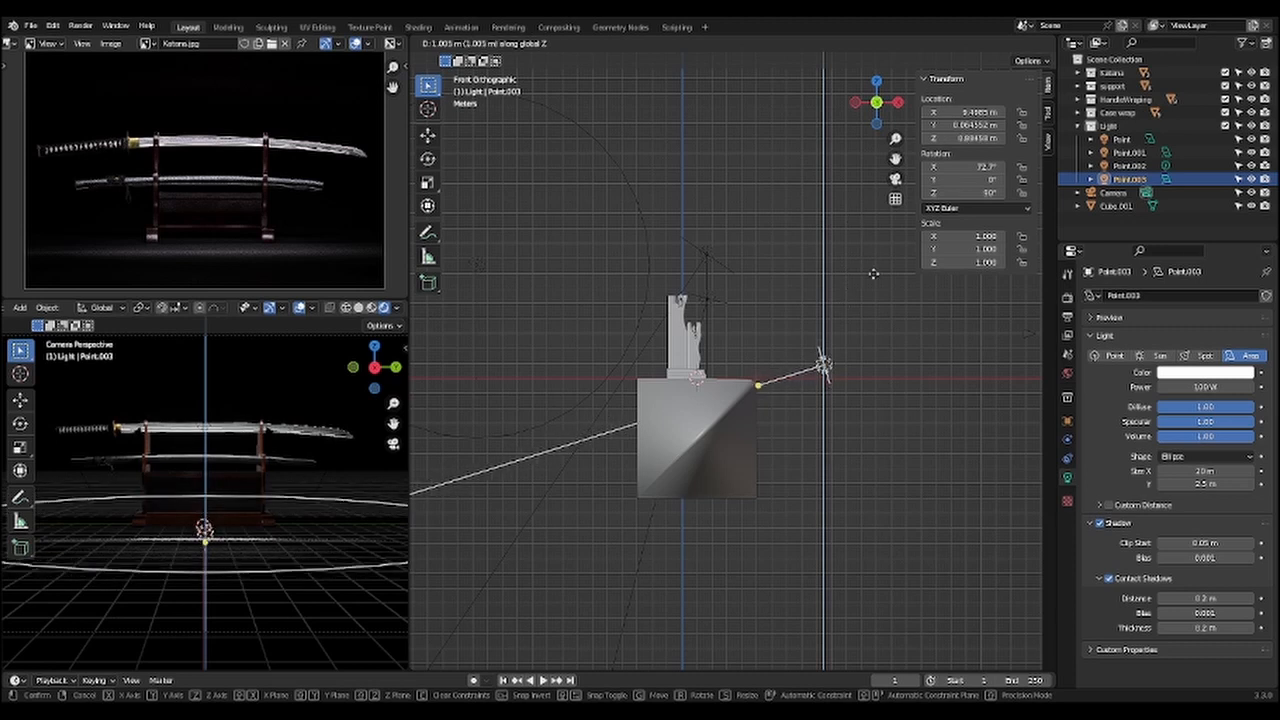
Step: Raise the elliptical area light in front of the floor block about 1 m along Z and set its X rotation to 89.3°
click(873, 280)
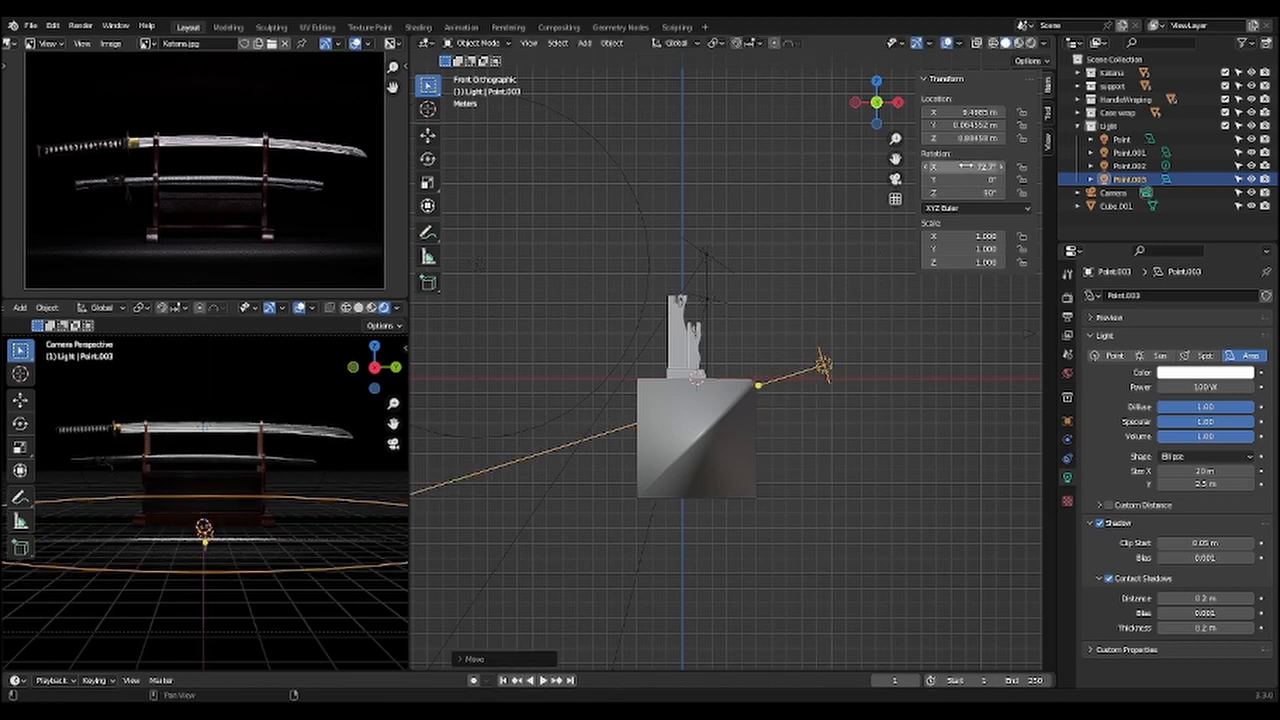
drag(963, 167, 1001, 167)
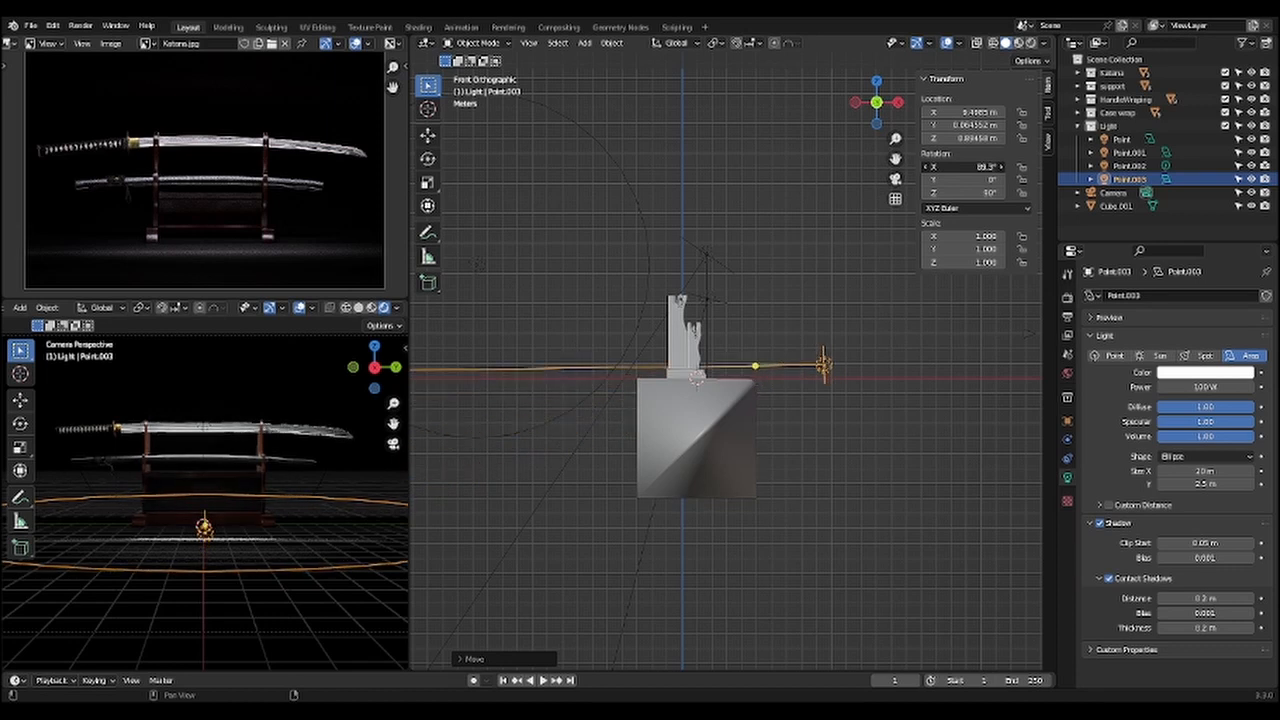